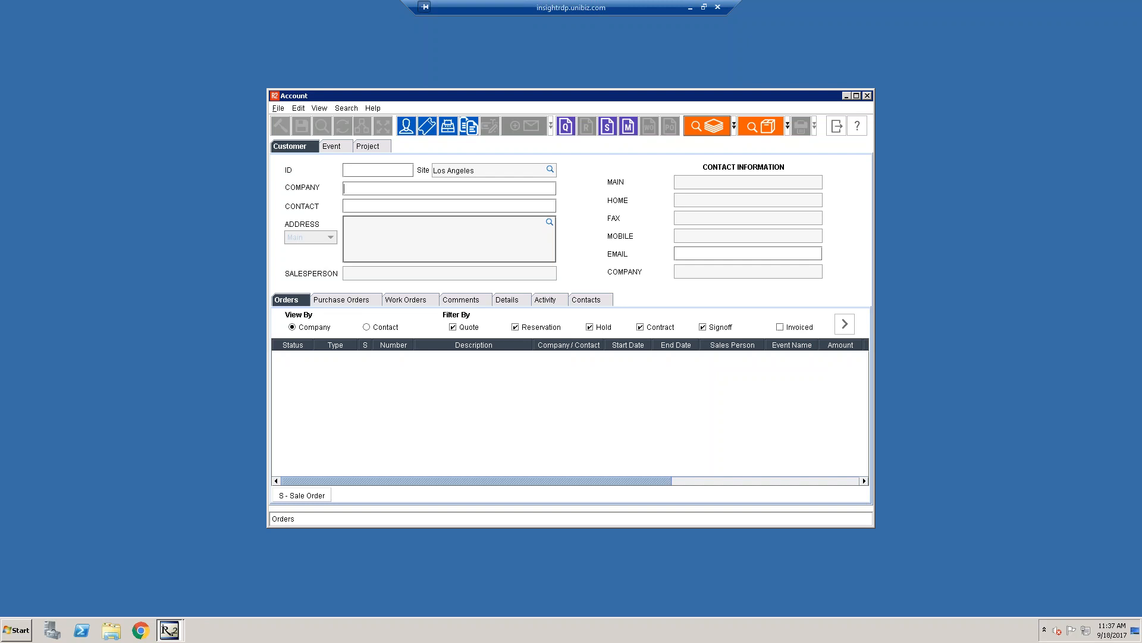
# Create a new event named "Staples Center Convention".
pyautogui.click(432, 131)
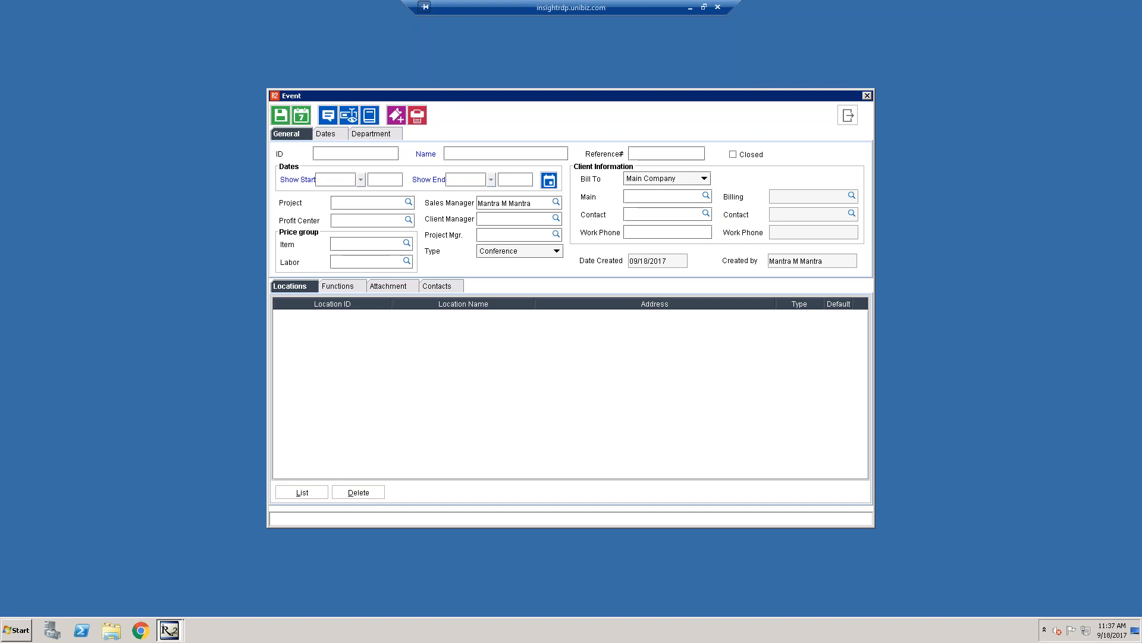
pyautogui.click(477, 147)
pyautogui.write('Staples Center Convention')
# Set the show dates from 09/25/2017 08:00 AM to 09/29/2017 05:00 PM and choose Big Shot Gear House as the main client.
pyautogui.click(361, 179)
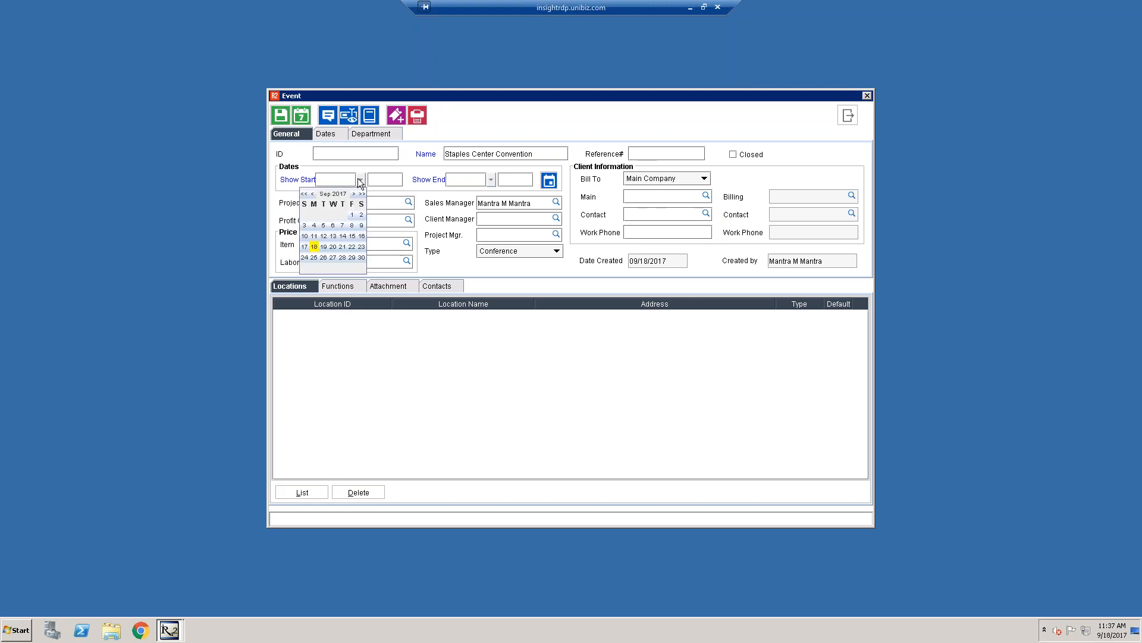
pyautogui.click(314, 257)
pyautogui.write('08')
pyautogui.press('Tab')
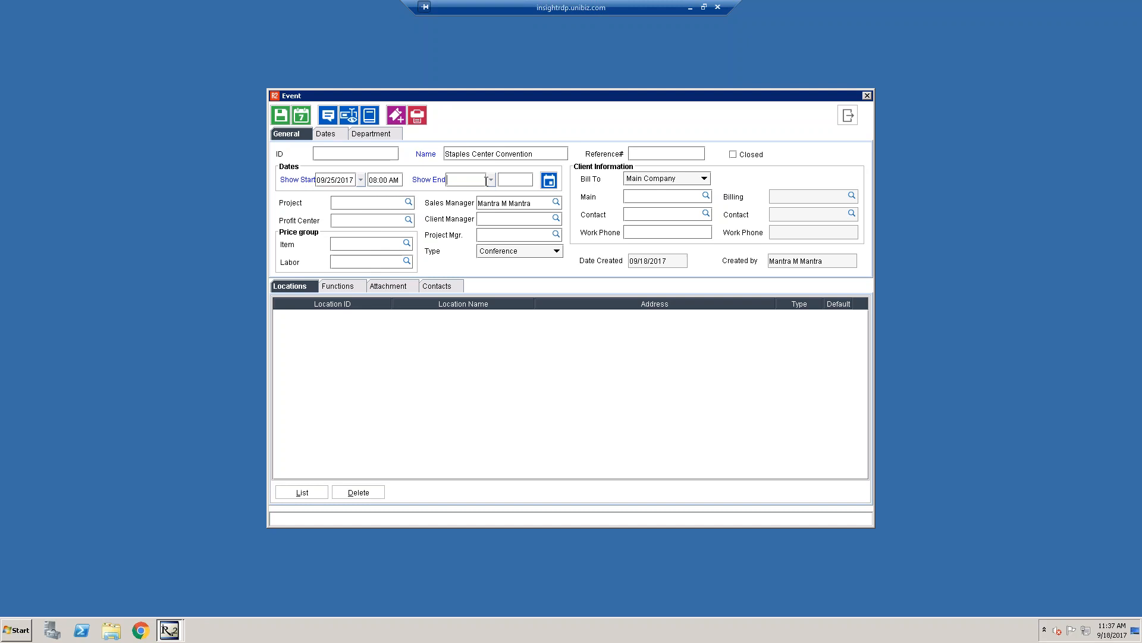
pyautogui.click(490, 180)
pyautogui.click(483, 258)
pyautogui.write('5p')
pyautogui.click(706, 196)
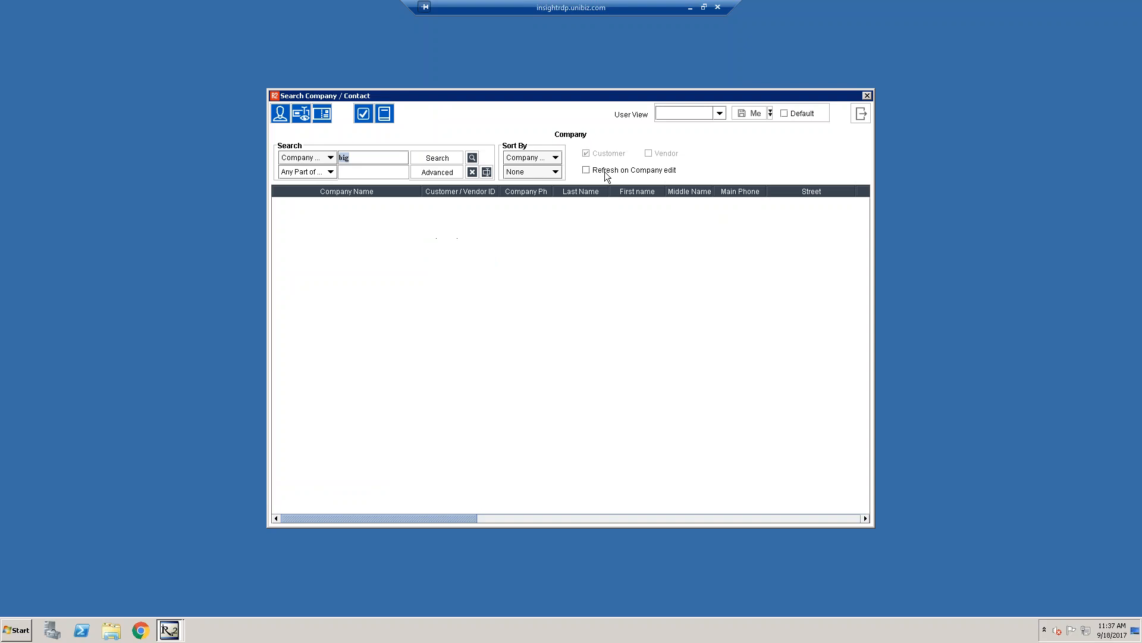
pyautogui.doubleClick(363, 203)
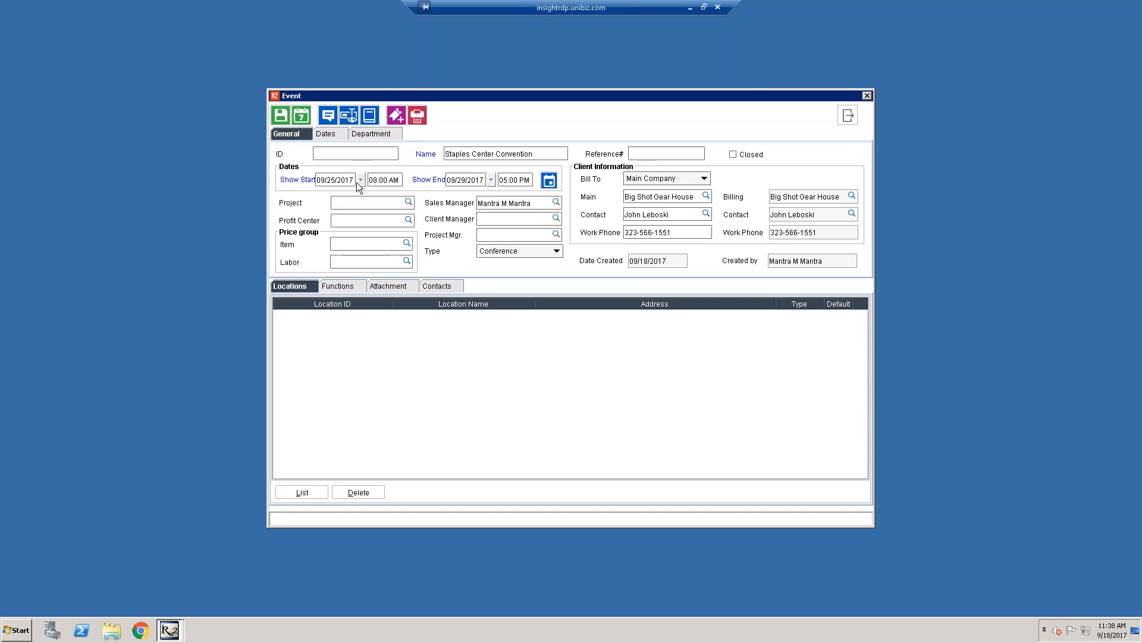
# Edit the event dates, setting the prep and ship times on 09/25/2017 to 08:00 AM.
pyautogui.click(334, 136)
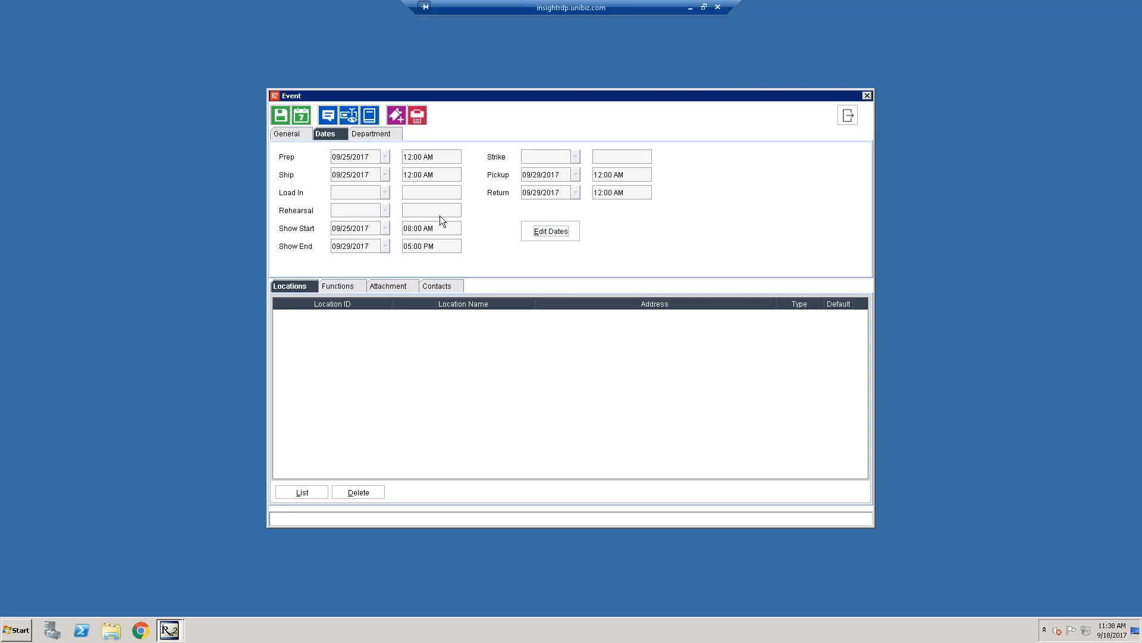
pyautogui.click(550, 231)
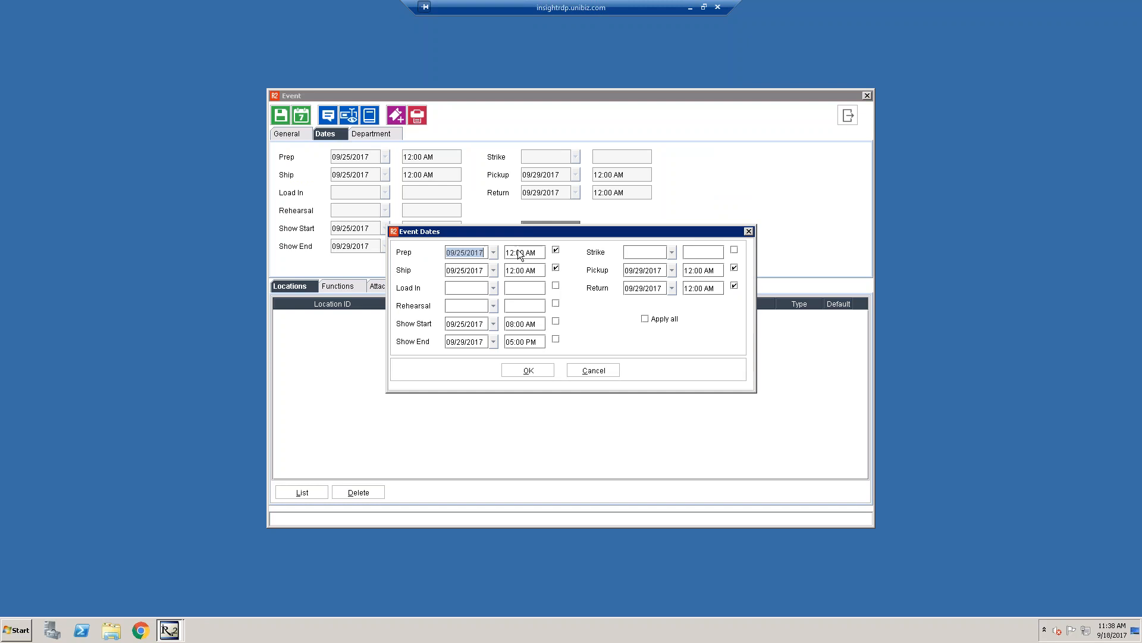
pyautogui.click(536, 251)
pyautogui.moveTo(536, 251); pyautogui.dragTo(505, 223)
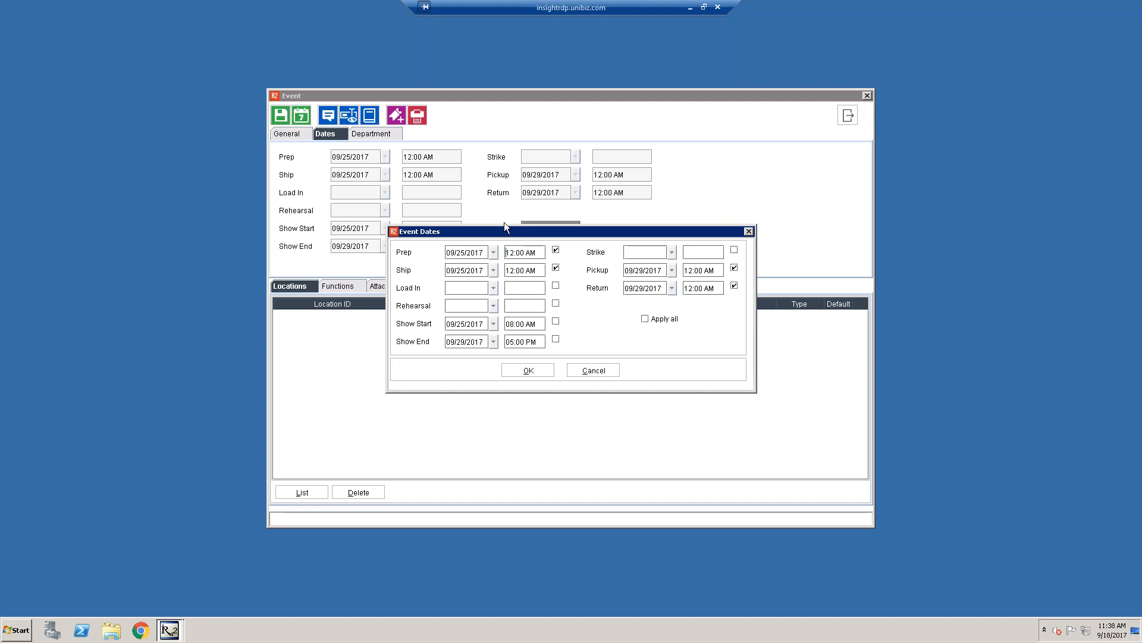
pyautogui.click(494, 252)
pyautogui.click(447, 328)
pyautogui.write('08:00 AM')
pyautogui.click(505, 269)
pyautogui.write('8a')
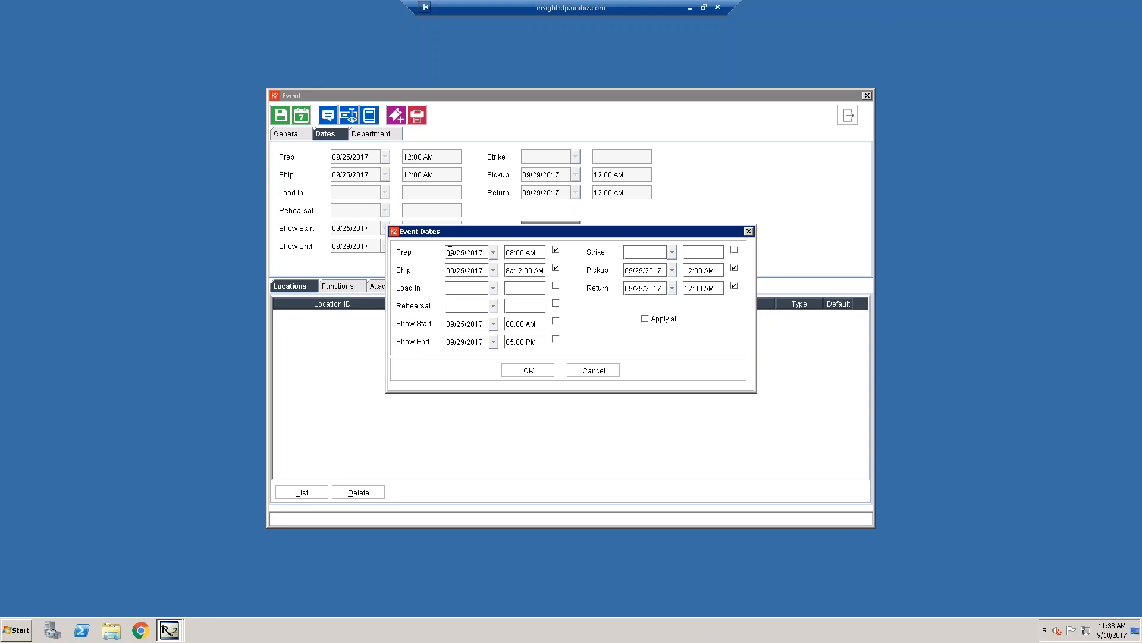
pyautogui.hotkey('ctrl', 'a')
pyautogui.write('8a')
pyautogui.press('Tab')
# Set the event's pickup and return times to 07:00 PM and apply the edited dates.
pyautogui.click(723, 271)
pyautogui.press('BackSpace')
pyautogui.press('BackSpace')
pyautogui.press('BackSpace')
pyautogui.press('BackSpace')
pyautogui.press('BackSpace')
pyautogui.press('BackSpace')
pyautogui.press('BackSpace')
pyautogui.press('BackSpace')
pyautogui.write('7p')
pyautogui.press('Tab')
pyautogui.click(723, 288)
pyautogui.hotkey('shift', 'End')
pyautogui.write('7p')
pyautogui.click(527, 370)
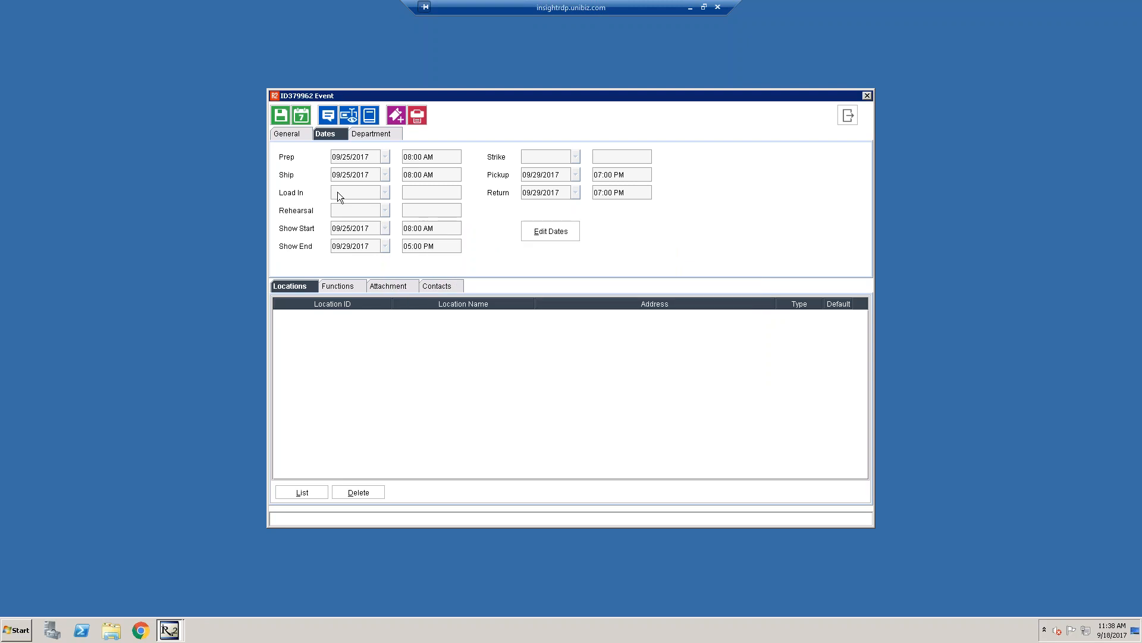
# Add the LAX Hilton (LAXH) to the event's locations.
pyautogui.click(300, 137)
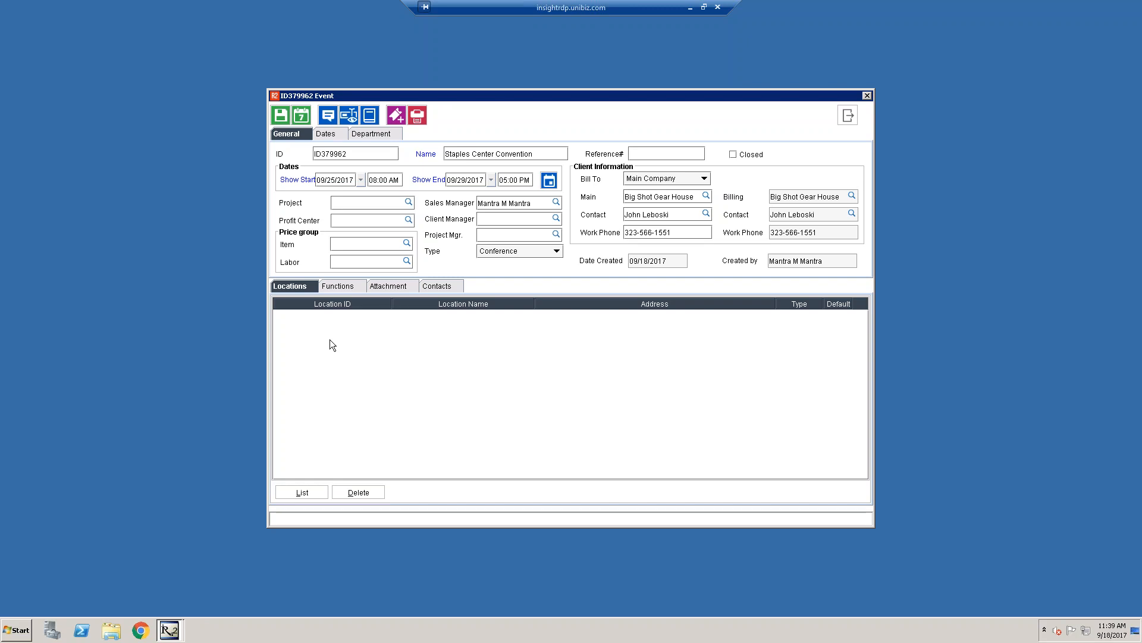
pyautogui.click(313, 497)
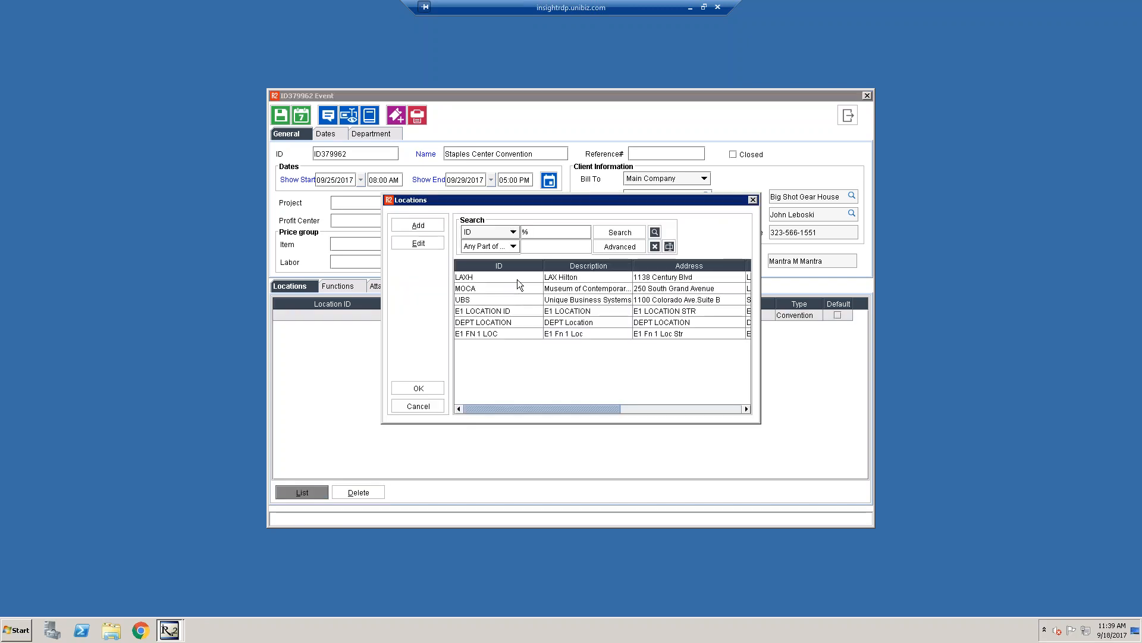
pyautogui.click(517, 279)
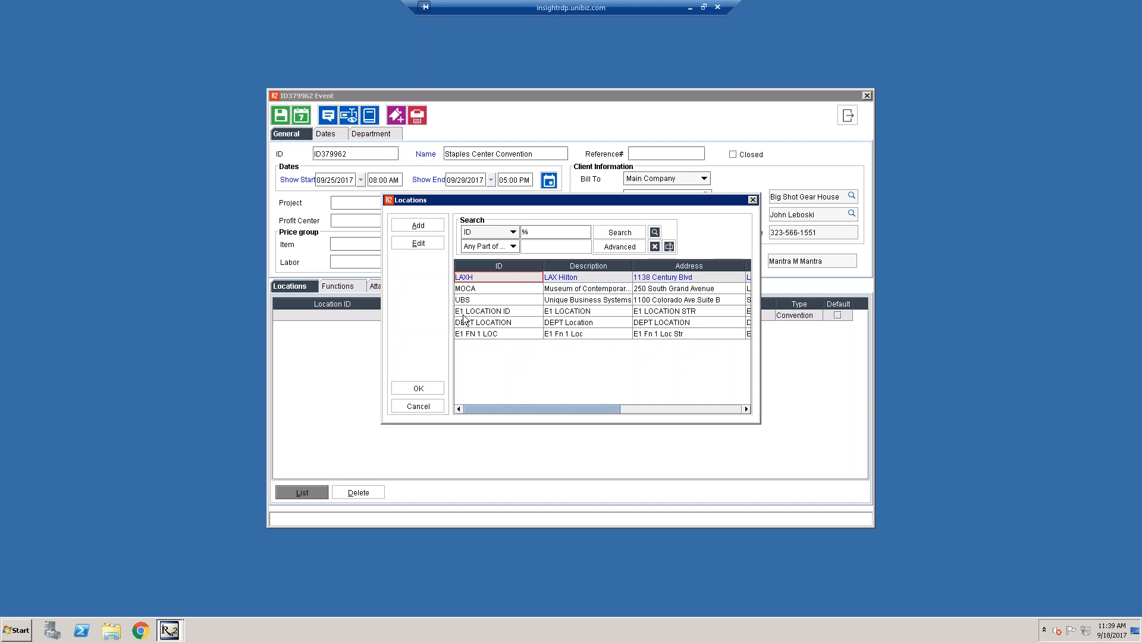
pyautogui.click(418, 388)
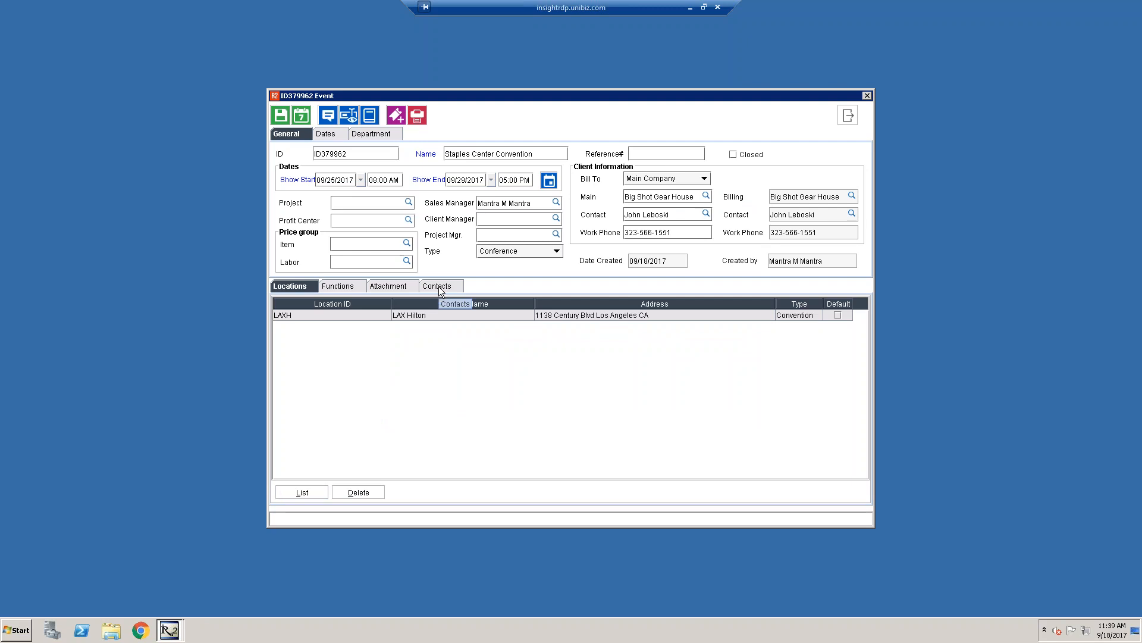
# Save and close the event, dismissing the order information dialog without creating an order.
pyautogui.click(281, 117)
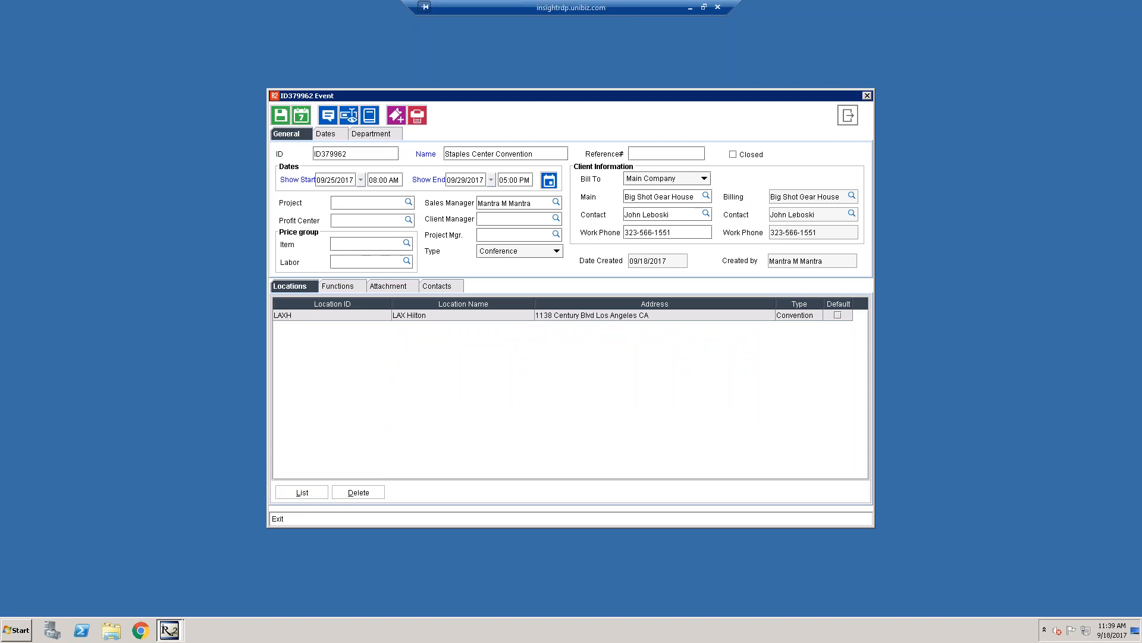
pyautogui.click(848, 115)
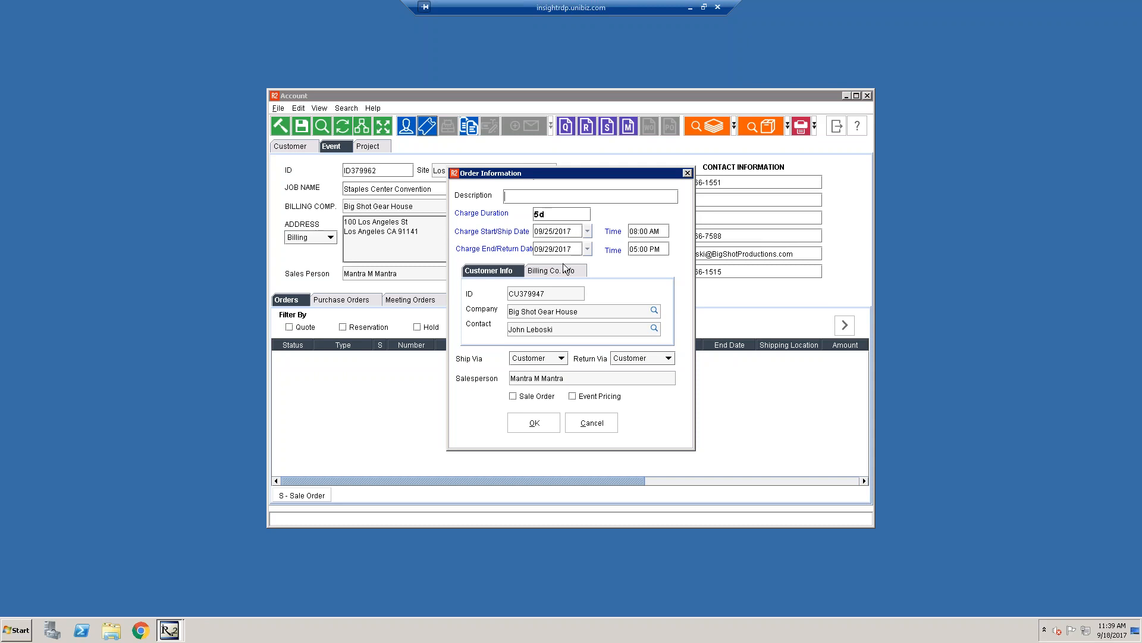
pyautogui.click(592, 422)
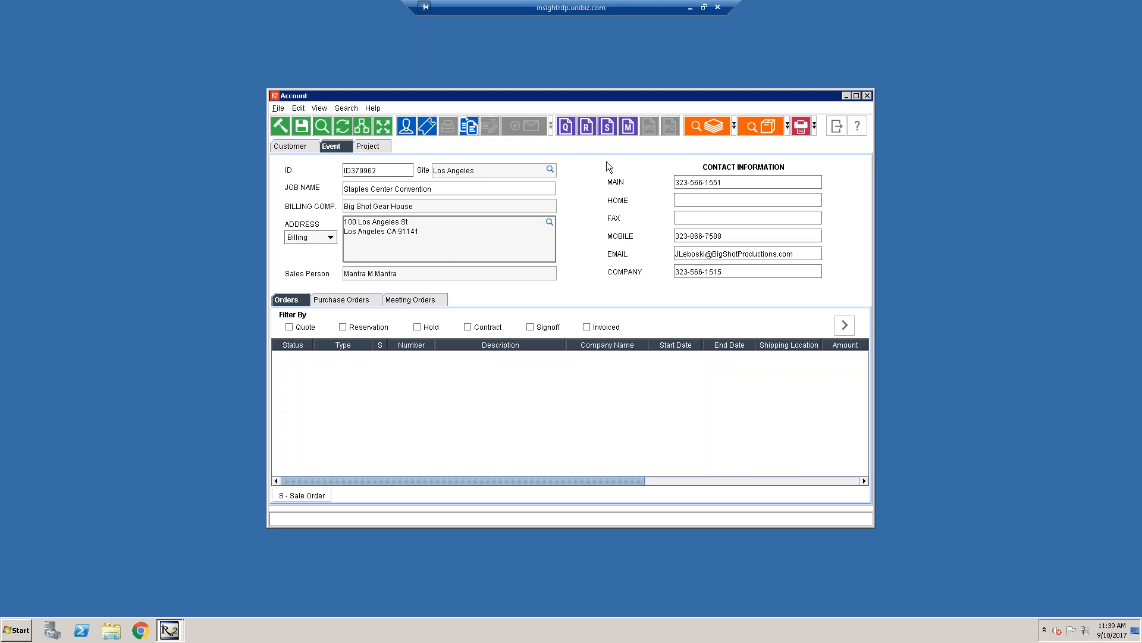
# Start a new meeting order for the event with the description "Staples Convent".
pyautogui.click(628, 127)
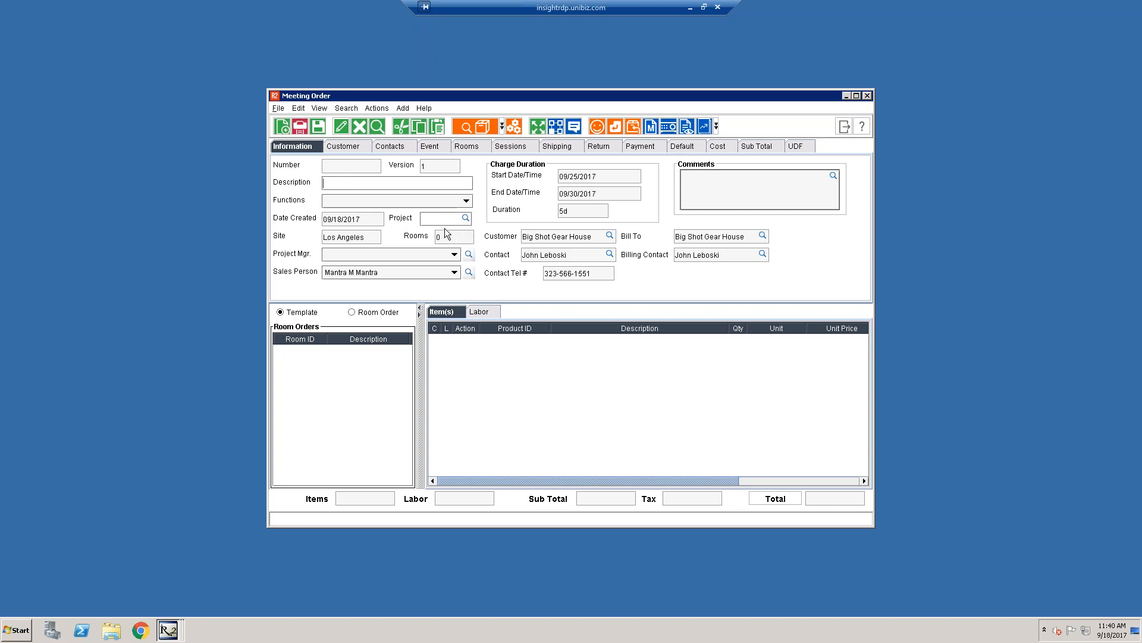
pyautogui.write('Comp')
pyautogui.press('BackSpace')
pyautogui.press('BackSpace')
pyautogui.press('BackSpace')
pyautogui.press('BackSpace')
pyautogui.write('Staples Convetion')
pyautogui.press('BackSpace')
pyautogui.press('BackSpace')
pyautogui.press('BackSpace')
pyautogui.press('BackSpace')
pyautogui.write('nt')
# Review the meeting order's customer, contacts, event and shipping details.
pyautogui.click(355, 145)
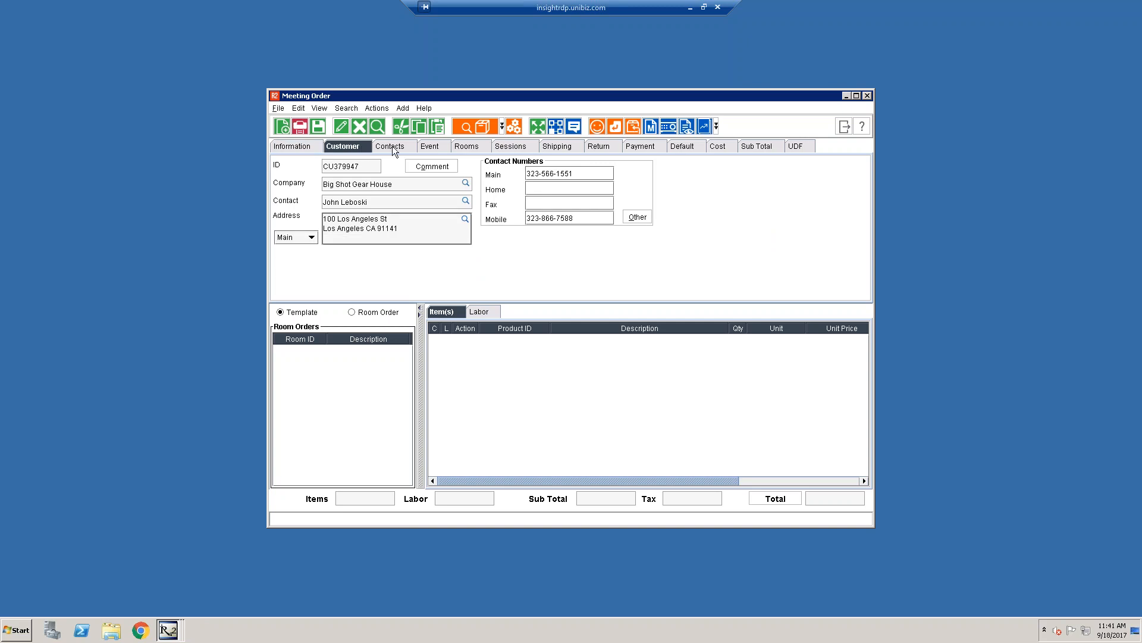
pyautogui.click(393, 151)
pyautogui.click(347, 153)
pyautogui.click(394, 148)
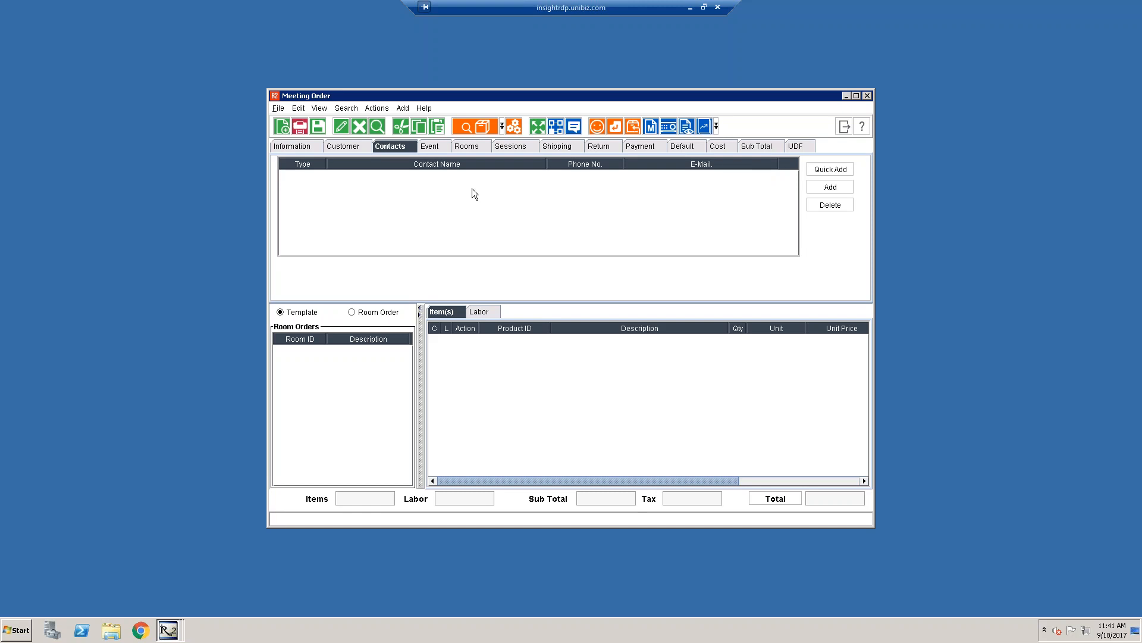
pyautogui.click(433, 145)
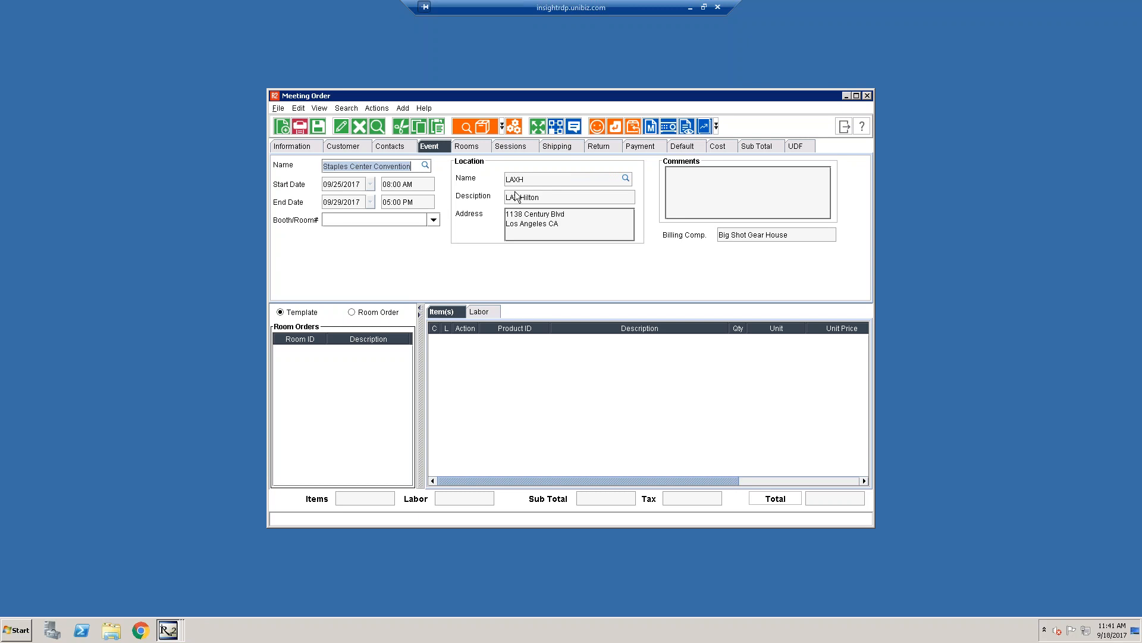
pyautogui.click(553, 148)
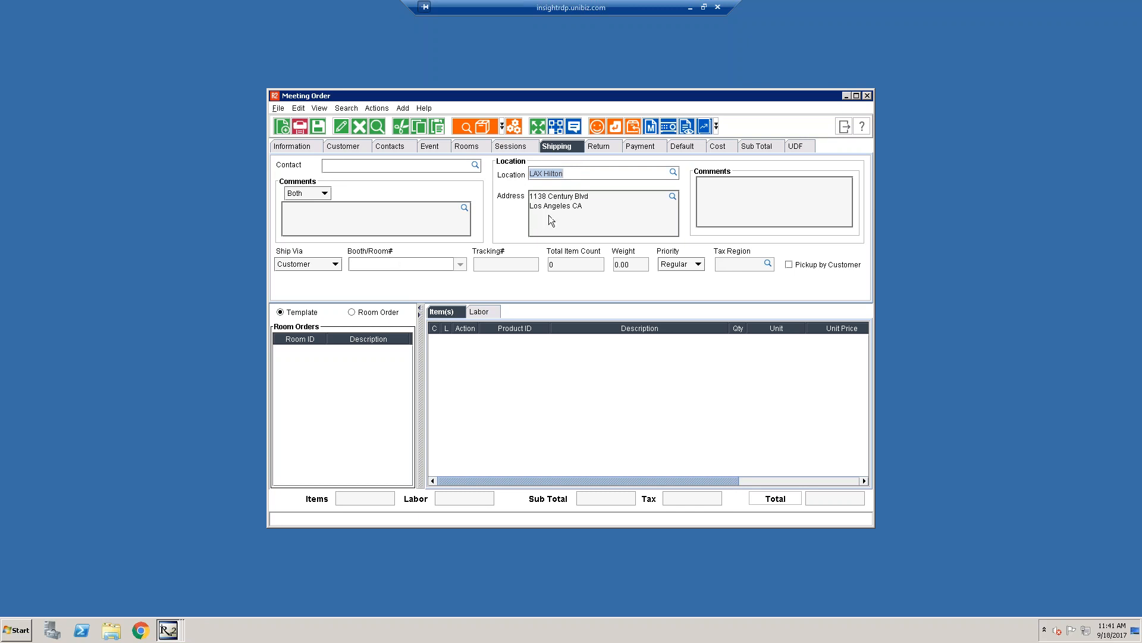
# Set the order's payment to Periodic Billing with the LOC-Begin billing terms.
pyautogui.click(641, 146)
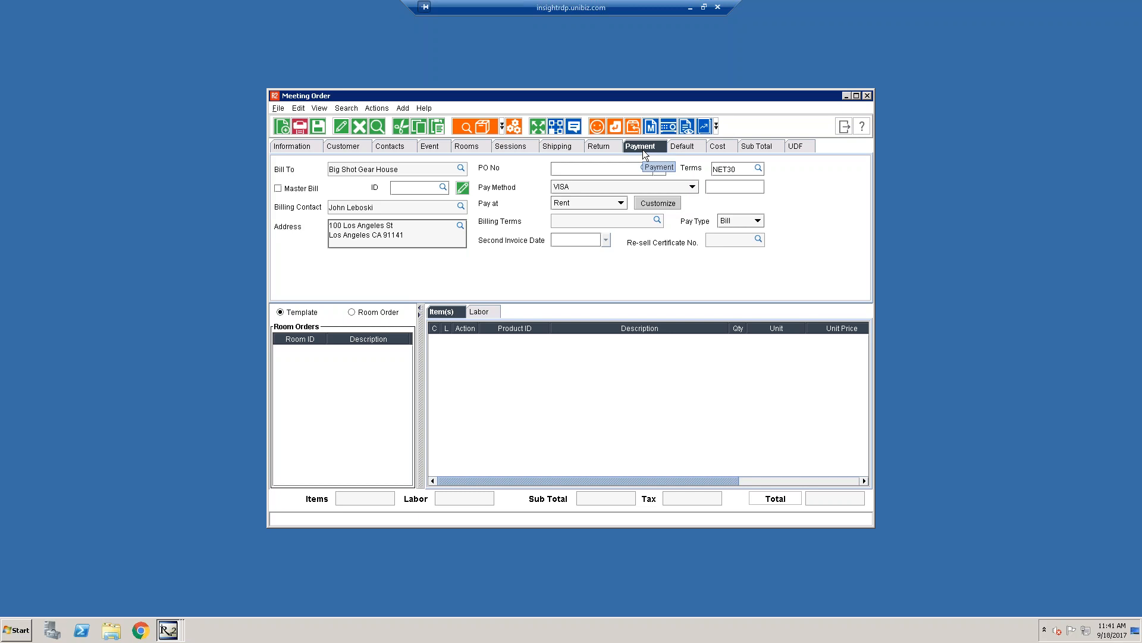
pyautogui.click(600, 203)
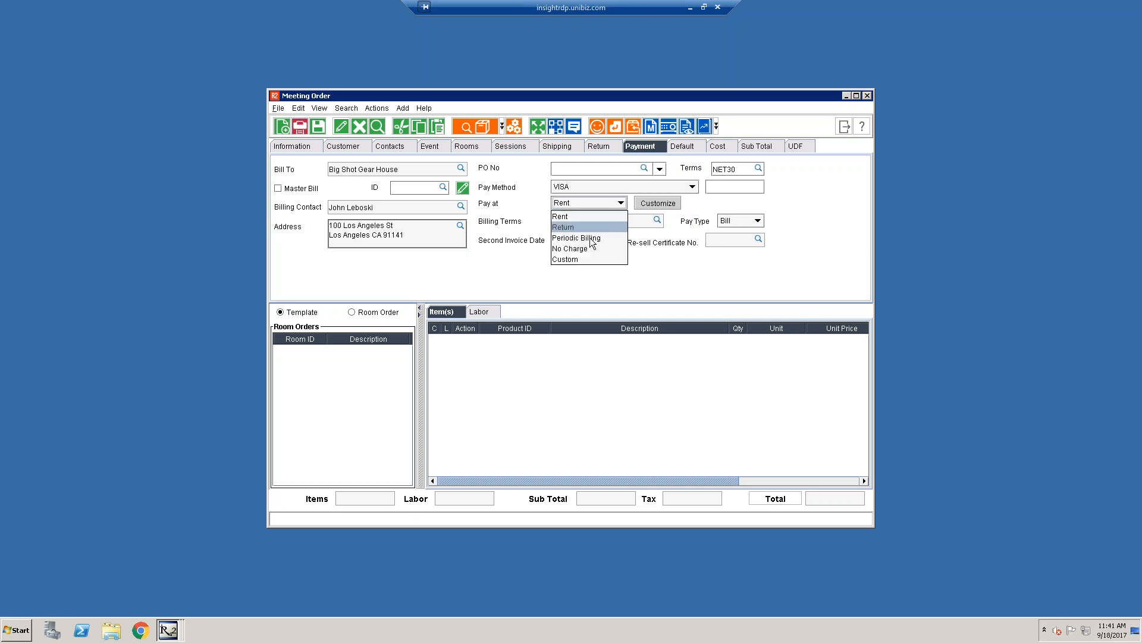
pyautogui.click(591, 239)
pyautogui.click(657, 221)
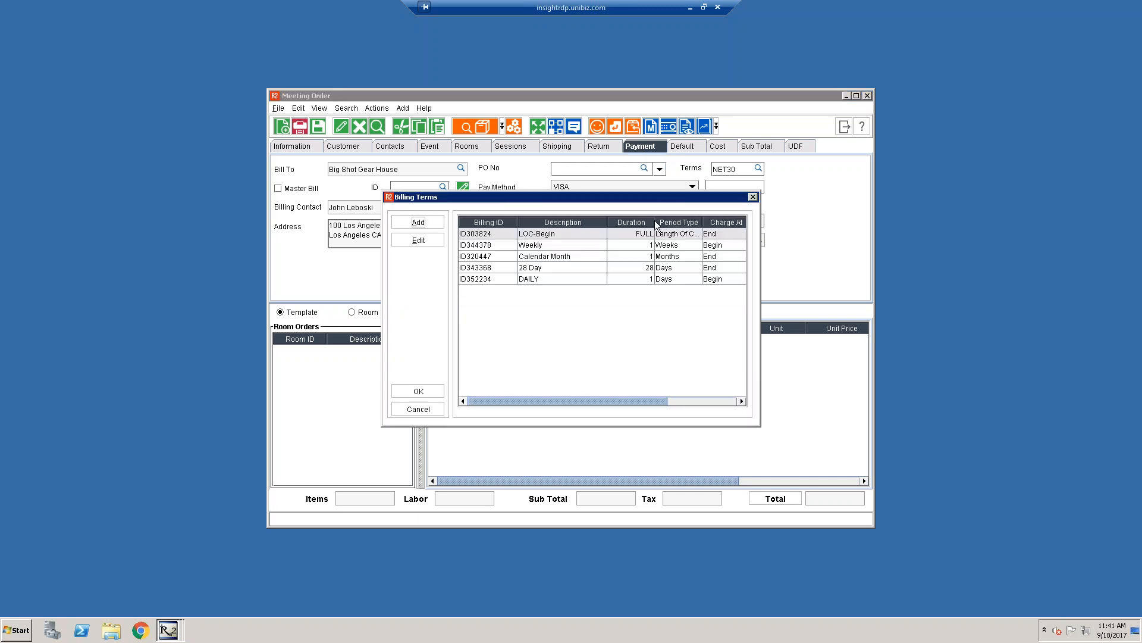
pyautogui.doubleClick(542, 233)
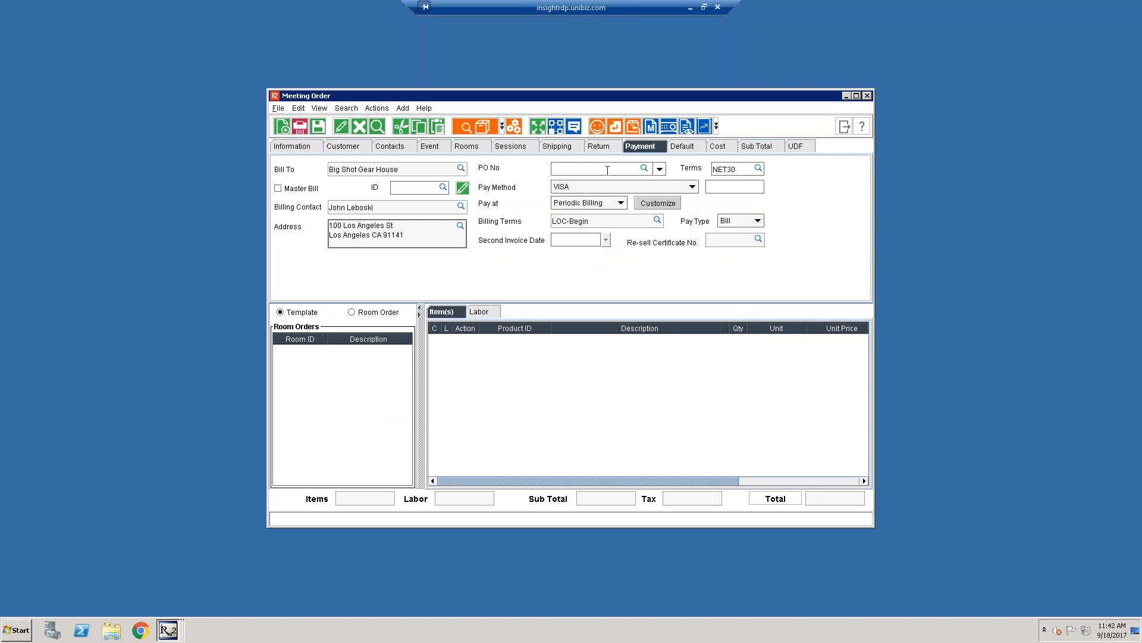
# Add the San Francisco, Montecarlo and Dante rooms to the meeting order.
pyautogui.click(475, 147)
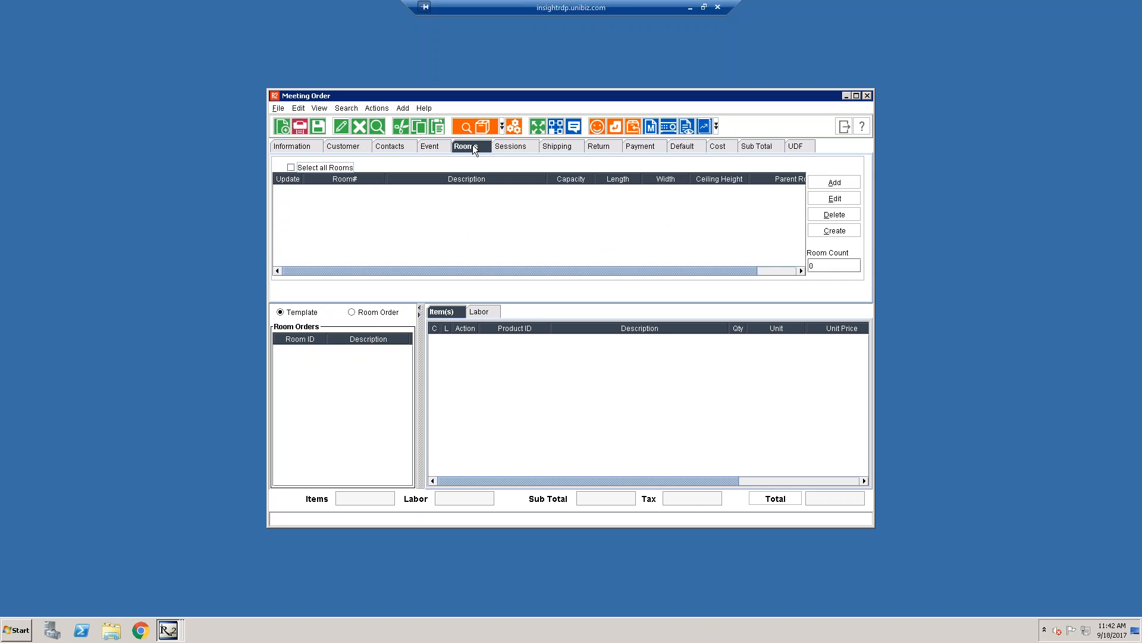
pyautogui.click(834, 199)
pyautogui.click(834, 179)
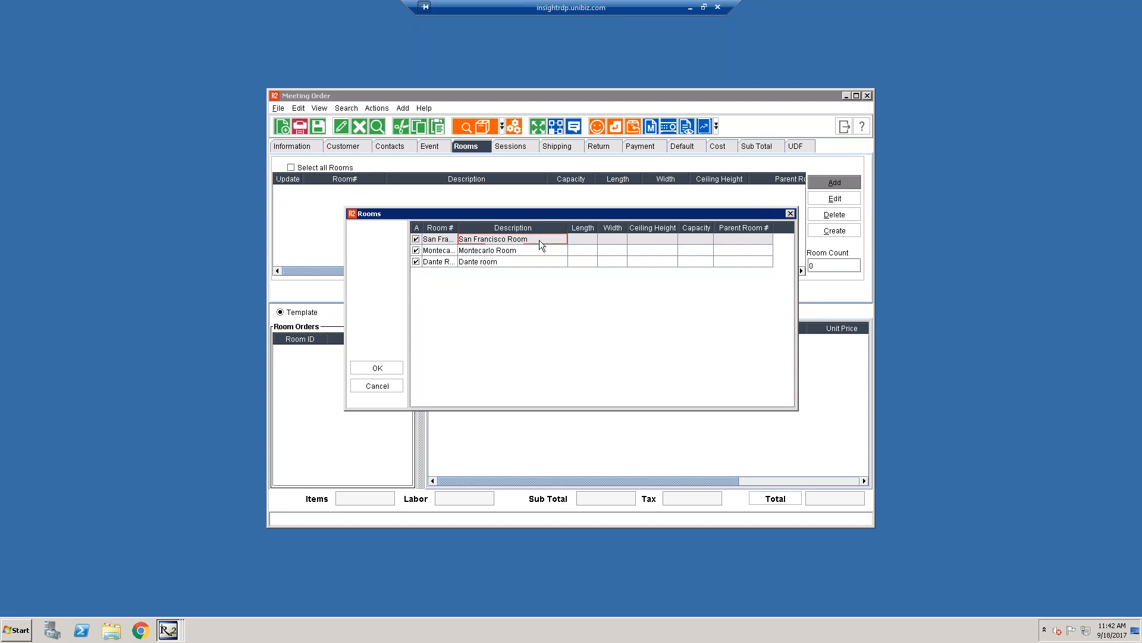
pyautogui.click(481, 254)
pyautogui.click(479, 264)
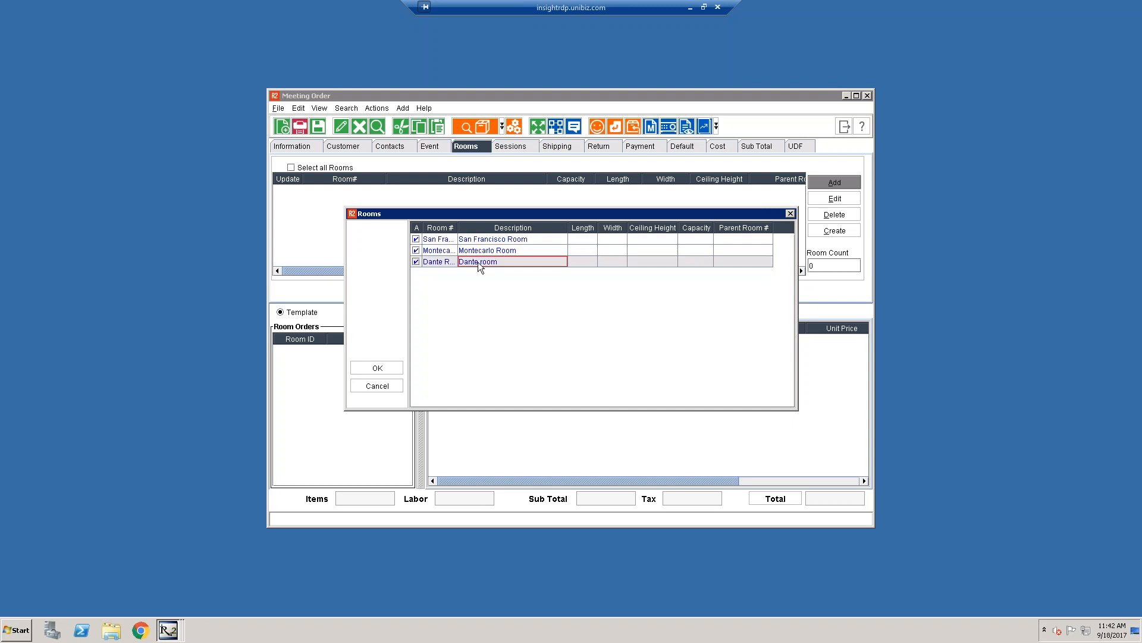
pyautogui.click(397, 363)
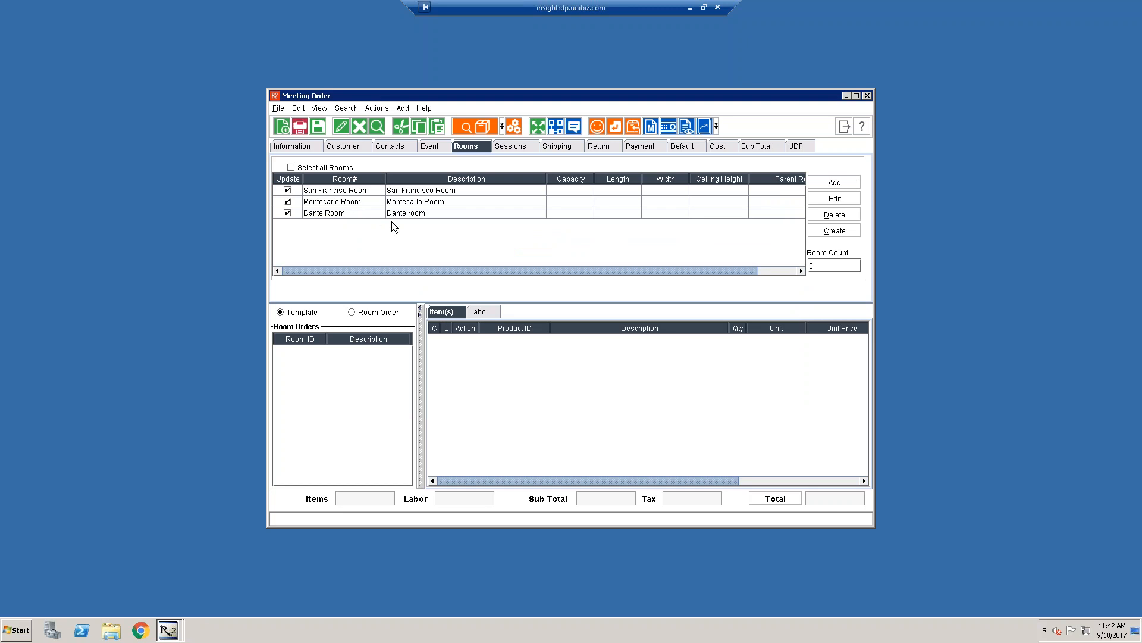
# Create an additional room in the order with both its ID and description set to "General Room".
pyautogui.click(832, 233)
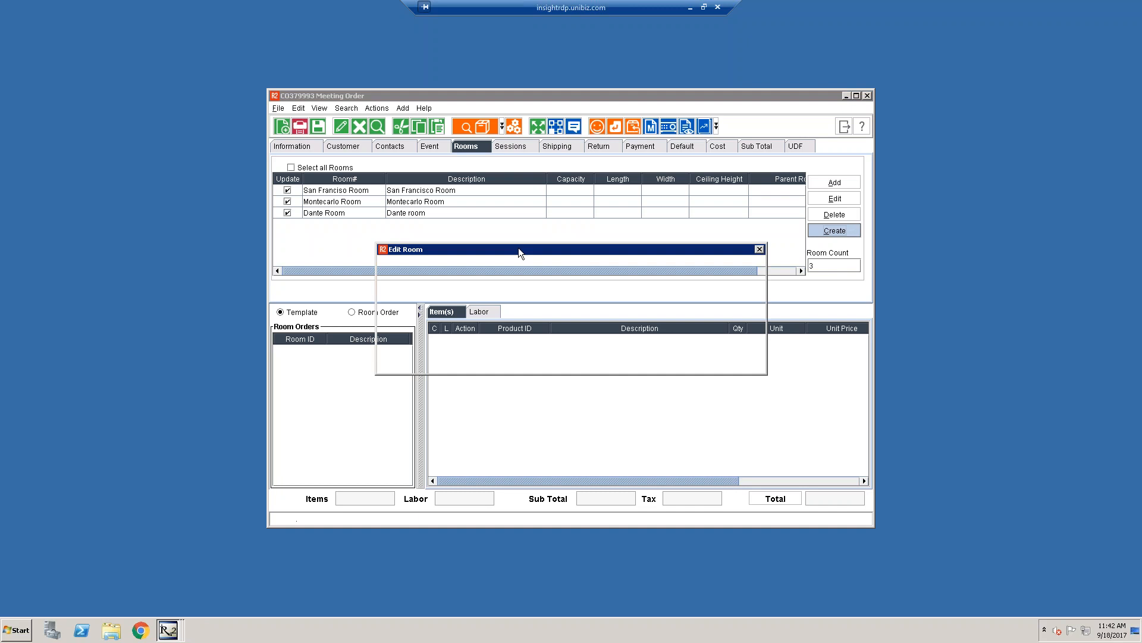
pyautogui.write('Genera')
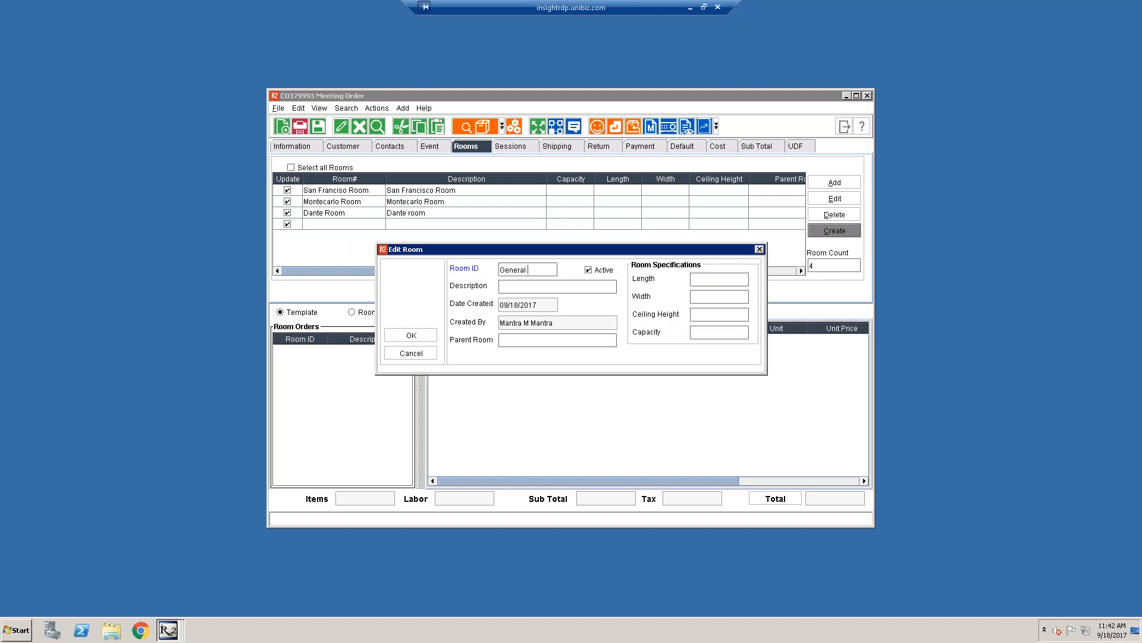
pyautogui.write('l Room')
pyautogui.press('Tab')
pyautogui.write('General Room')
pyautogui.press('Return')
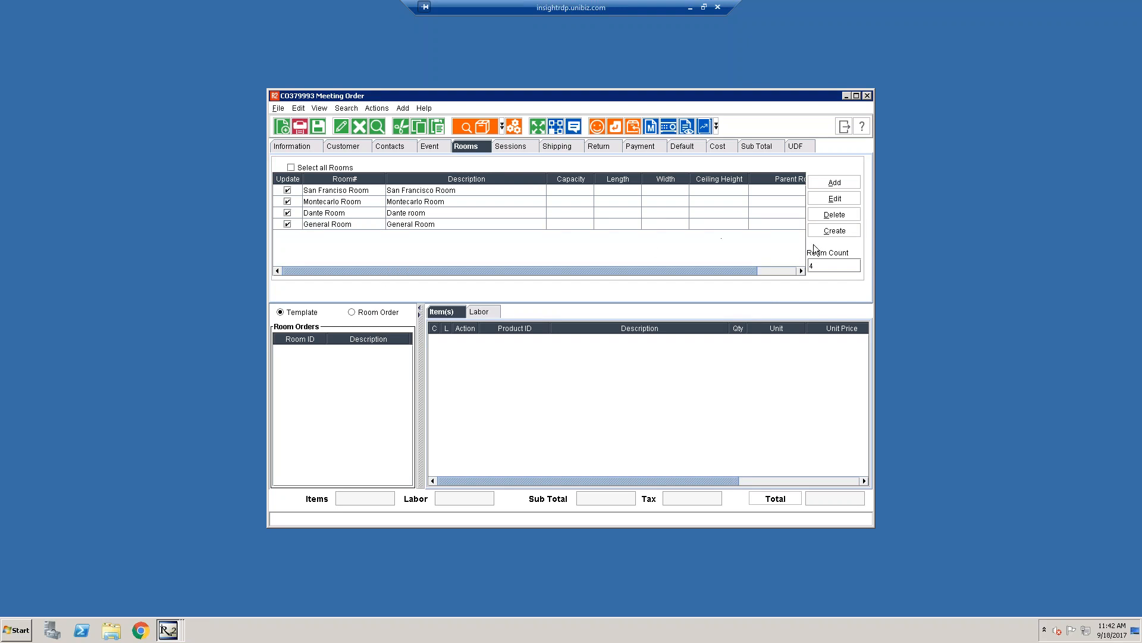
pyautogui.click(838, 232)
pyautogui.click(369, 224)
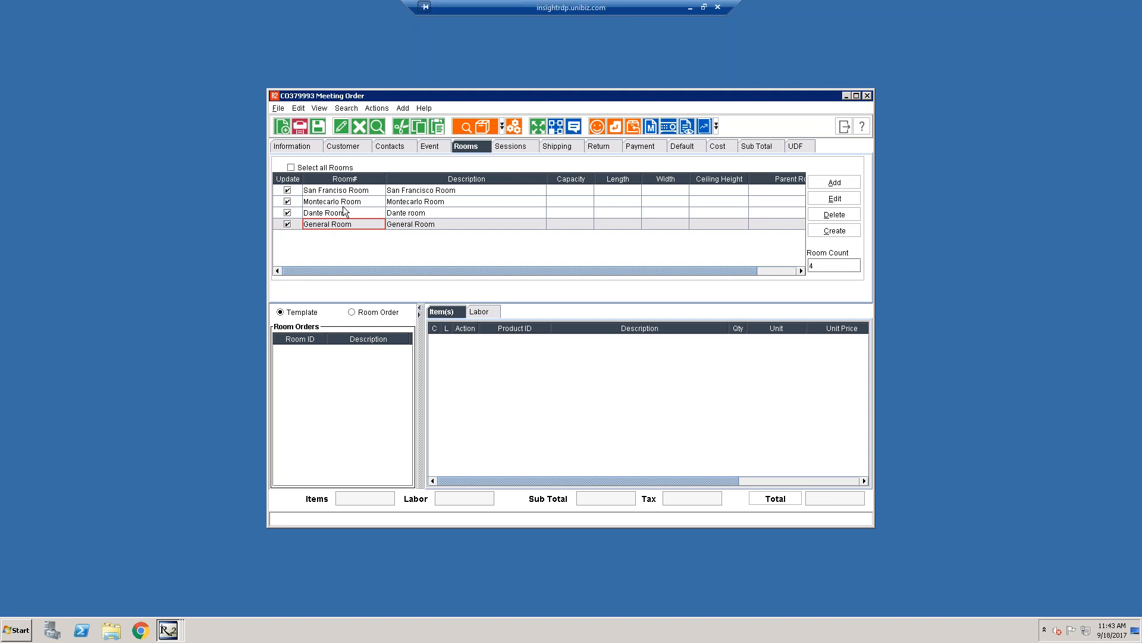
# Check the daily sessions' times, and add a Breakfast entry ending at 10:00 AM to the Day-1 schedule.
pyautogui.click(512, 148)
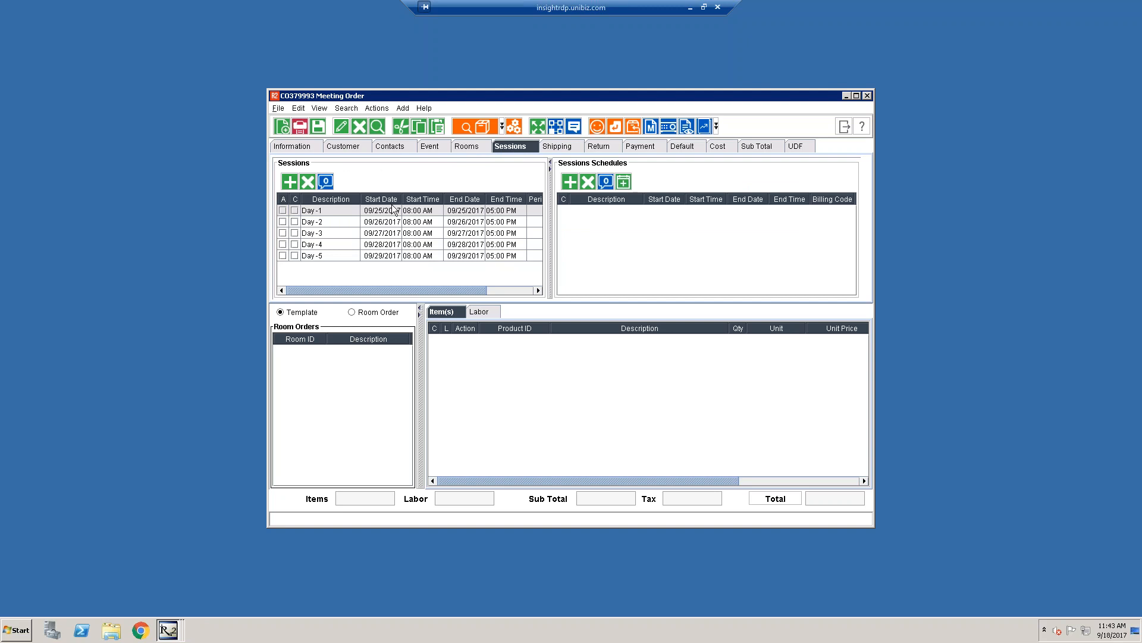
pyautogui.click(414, 213)
pyautogui.click(505, 214)
pyautogui.click(500, 224)
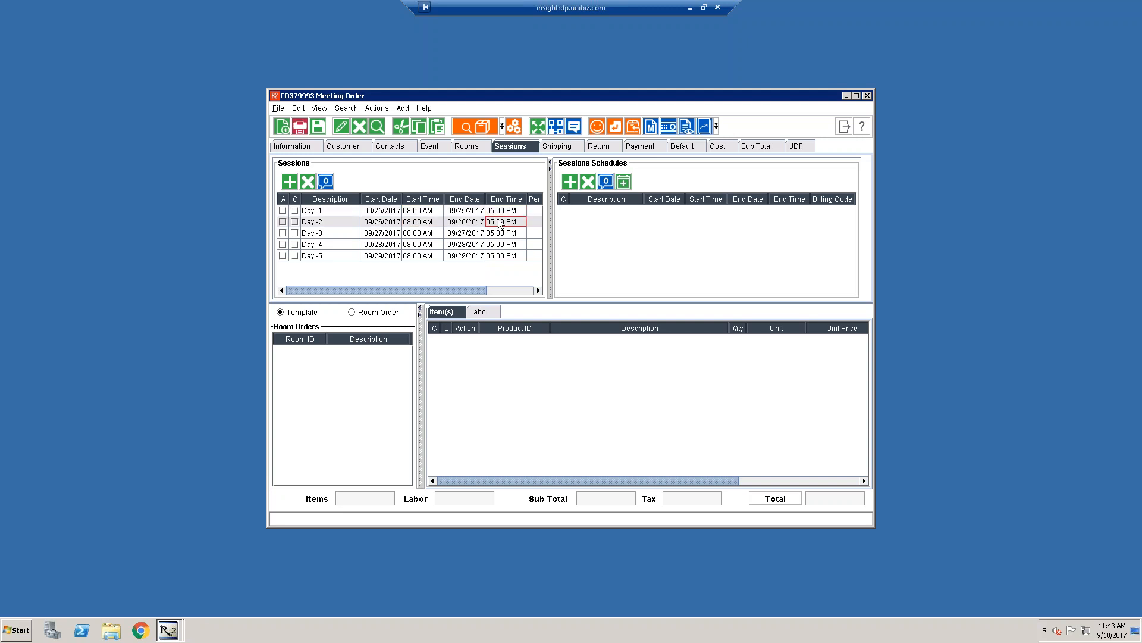
pyautogui.click(498, 255)
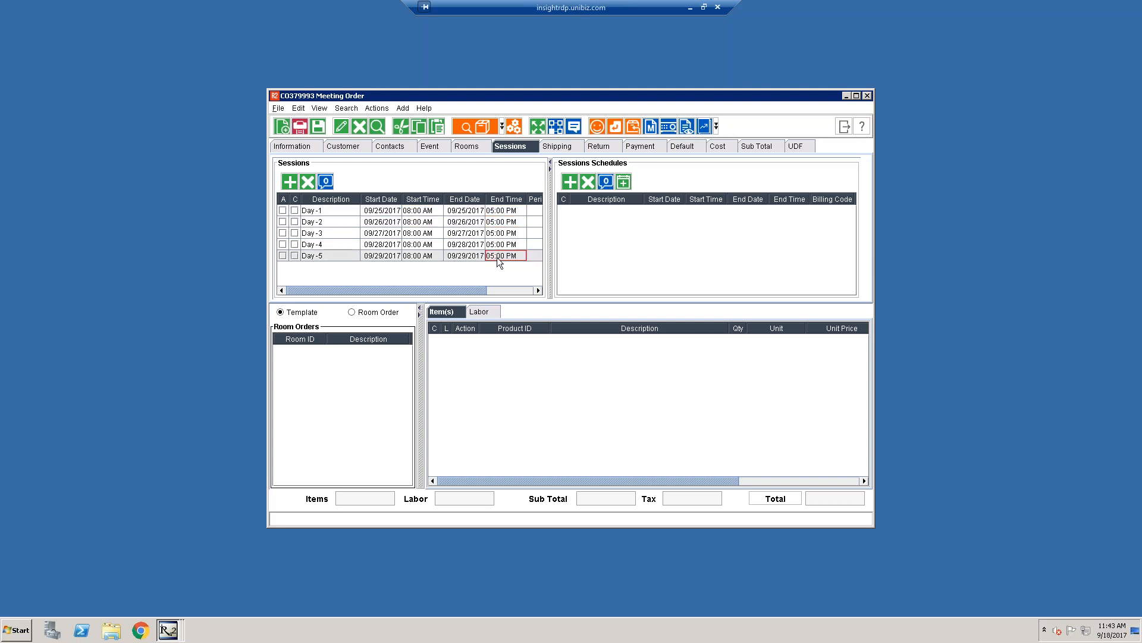
pyautogui.click(428, 210)
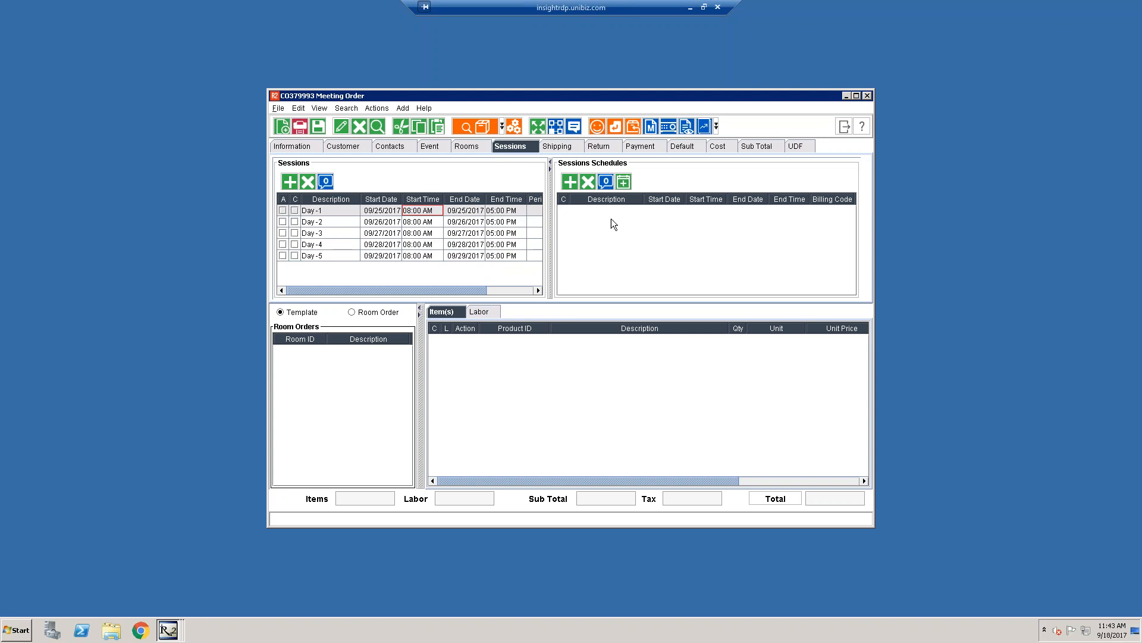
pyautogui.click(569, 182)
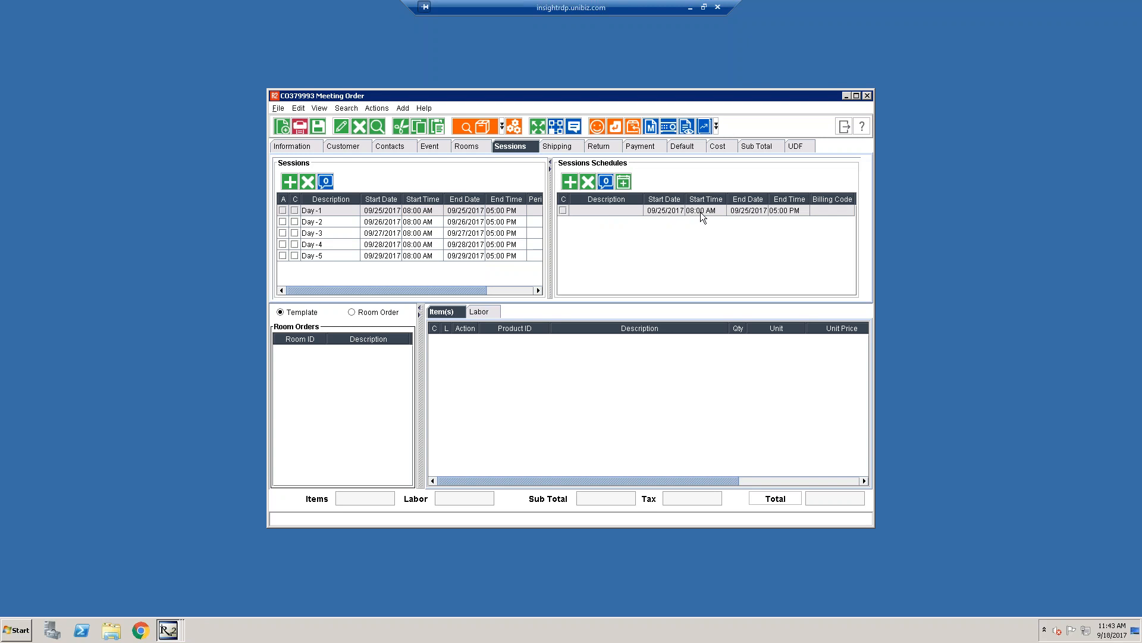
pyautogui.doubleClick(630, 211)
pyautogui.write('Breakfast')
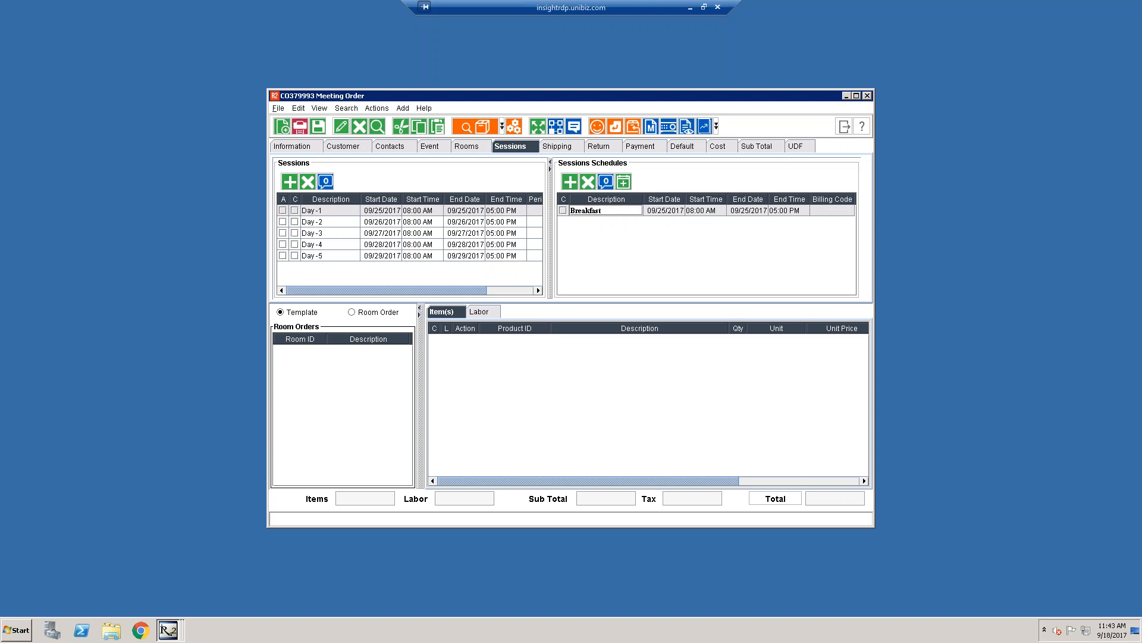
pyautogui.click(787, 210)
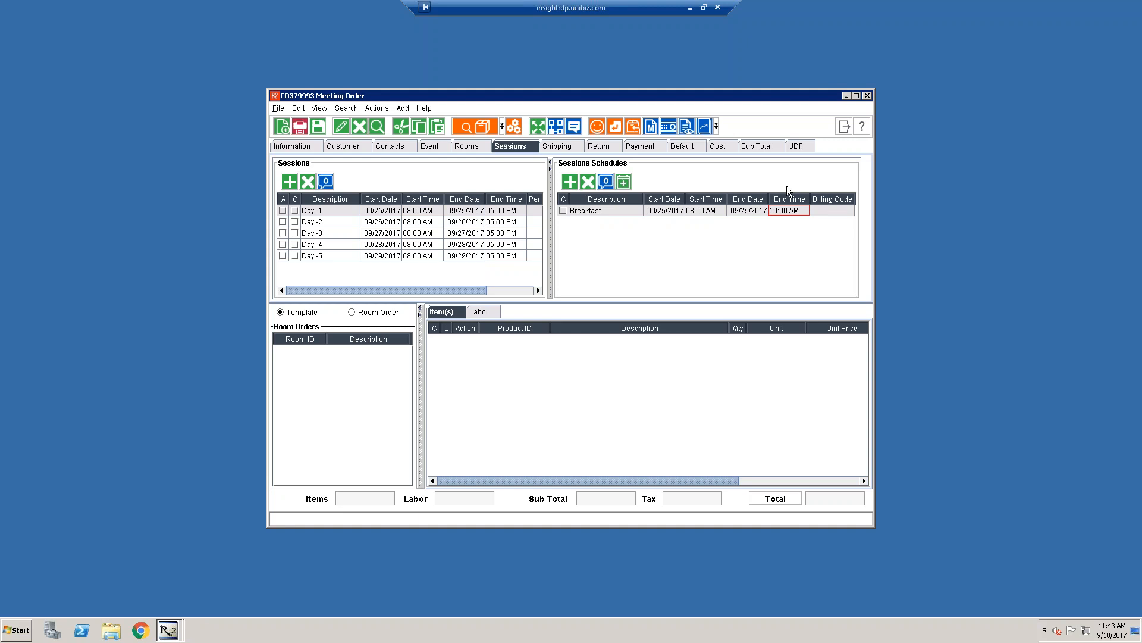
# Add two more entries to the Day-1 schedule and fill in the first one as Breakfast ending at 10:00 AM.
pyautogui.click(572, 181)
pyautogui.click(571, 181)
pyautogui.click(587, 233)
pyautogui.click(595, 212)
pyautogui.click(591, 209)
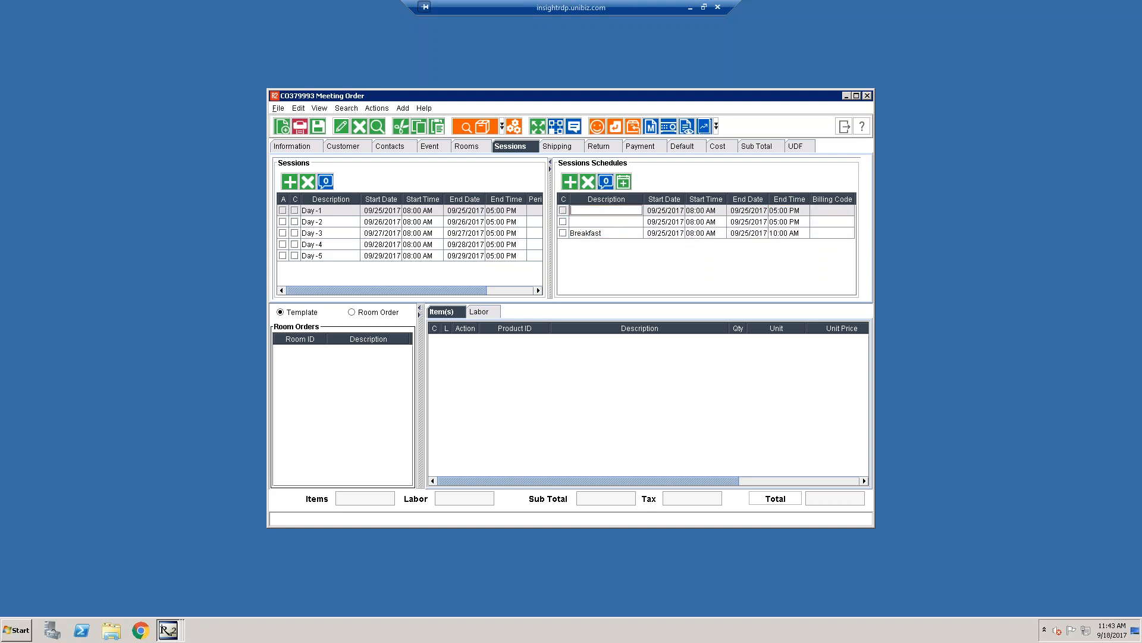
pyautogui.write('Breakfast')
pyautogui.press('Return')
pyautogui.press('Up')
pyautogui.press('Tab')
pyautogui.press('Tab')
pyautogui.press('Tab')
pyautogui.press('Tab')
pyautogui.write('10a')
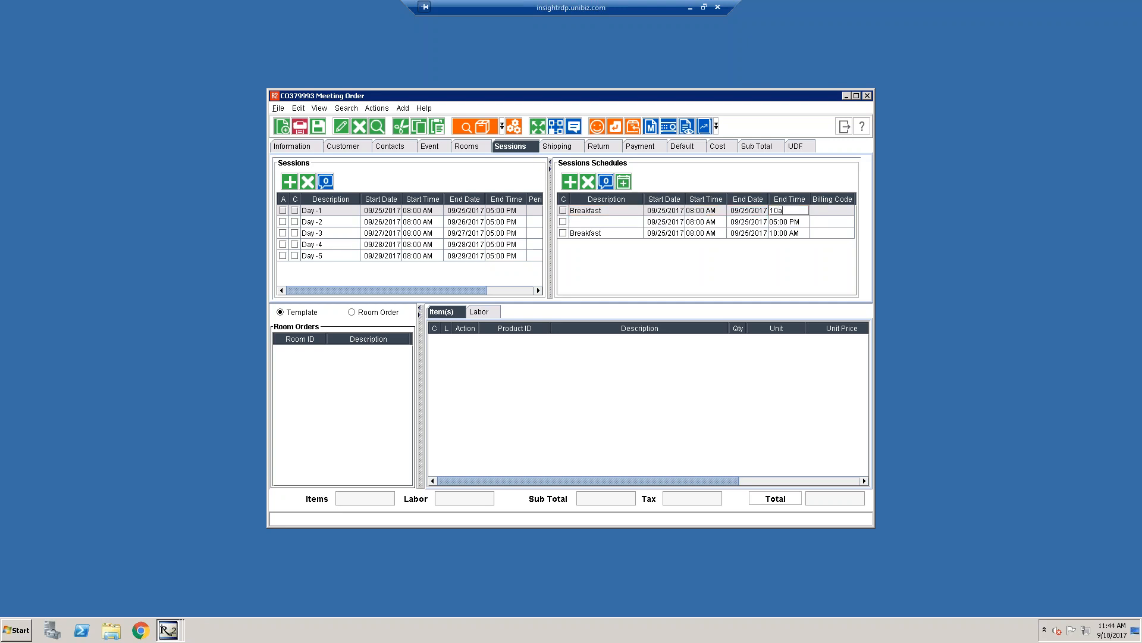
pyautogui.press('Return')
# Set the second Day-1 schedule entry to run from 11:00 AM to 2:00 PM.
pyautogui.press('Left')
pyautogui.press('Left')
pyautogui.press('Left')
pyautogui.press('Right')
pyautogui.write('11a')
pyautogui.press('Return')
pyautogui.press('Up')
pyautogui.press('Down')
pyautogui.press('Right')
pyautogui.press('Right')
pyautogui.write('2')
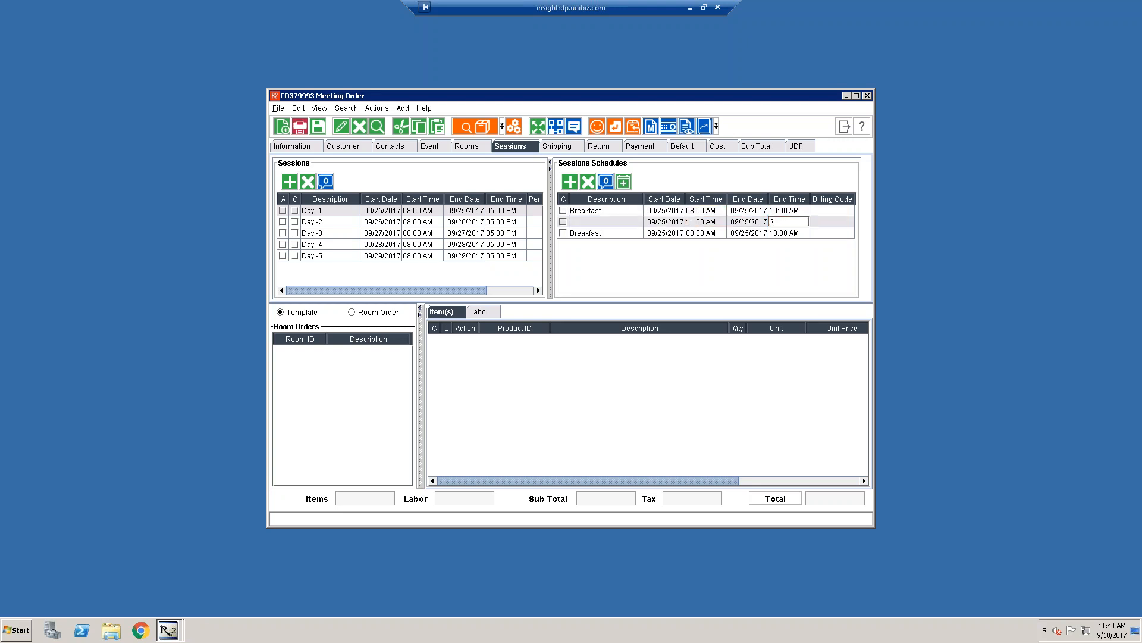
pyautogui.write('p')
pyautogui.press('Tab')
# Set the third Day-1 schedule entry to run from 2:00 PM to 5:00 PM.
pyautogui.click(697, 233)
pyautogui.write('2p')
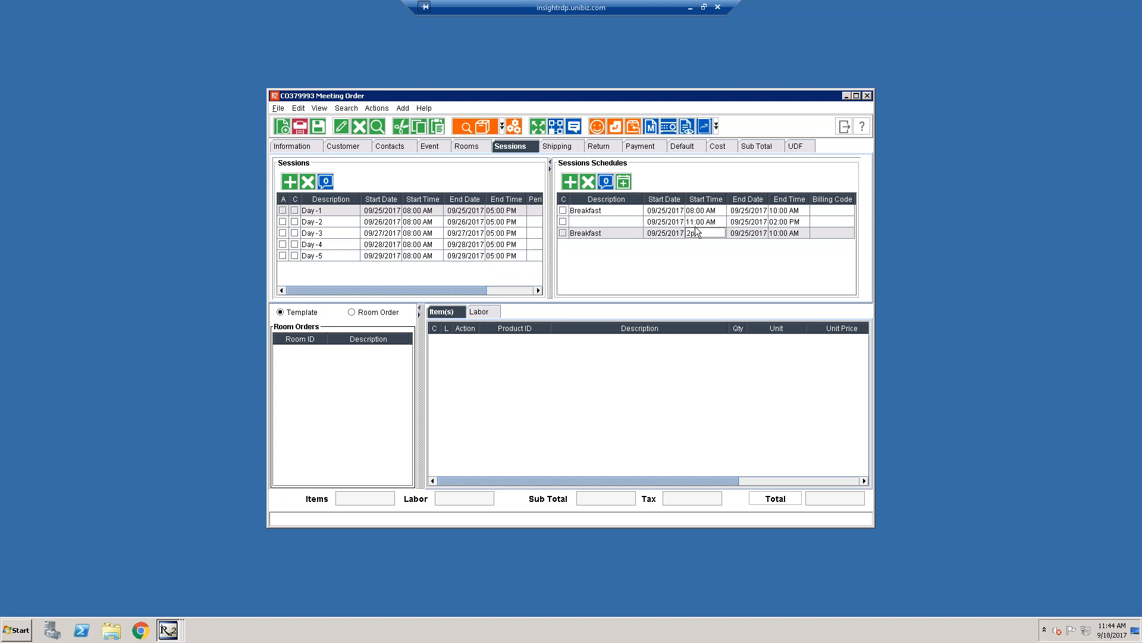
pyautogui.press('Tab')
pyautogui.press('Tab')
pyautogui.write('5p')
# Describe the second and third Day-1 schedule entries as "Meeting 1" and "Meeting 2".
pyautogui.click(697, 226)
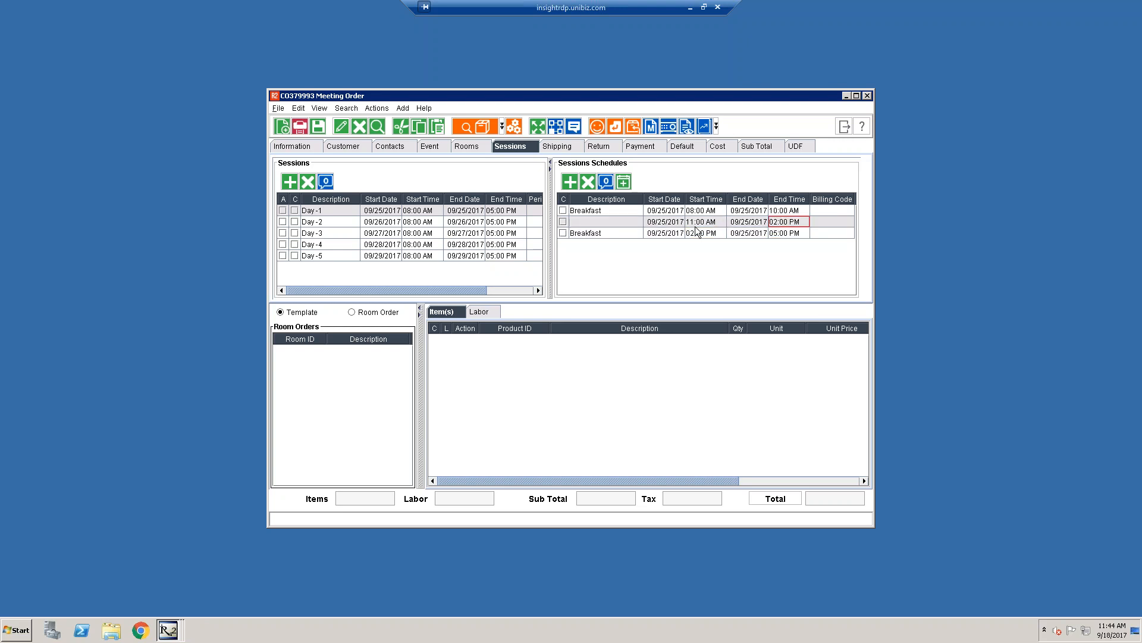
pyautogui.hotkey('shift', 'Tab')
pyautogui.hotkey('shift', 'Tab')
pyautogui.write('Meeting 1')
pyautogui.press('Return')
pyautogui.write('Meeting 2')
pyautogui.press('Return')
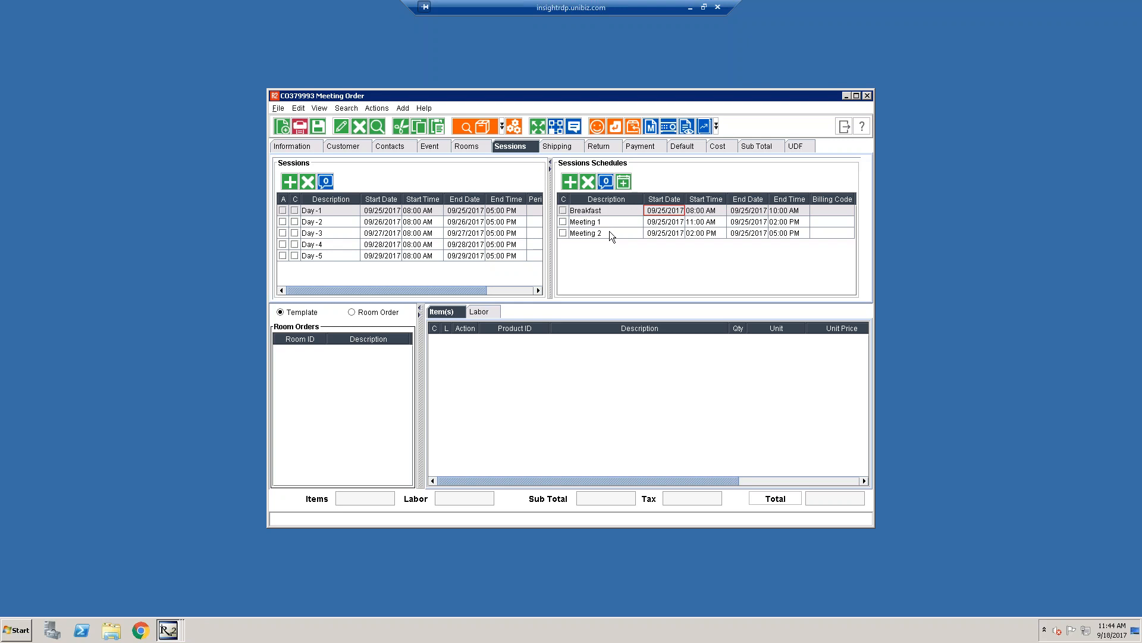
# Generate the Day-2 session schedule at two-hour intervals and set the last entry's end time to 5:00 PM.
pyautogui.click(368, 222)
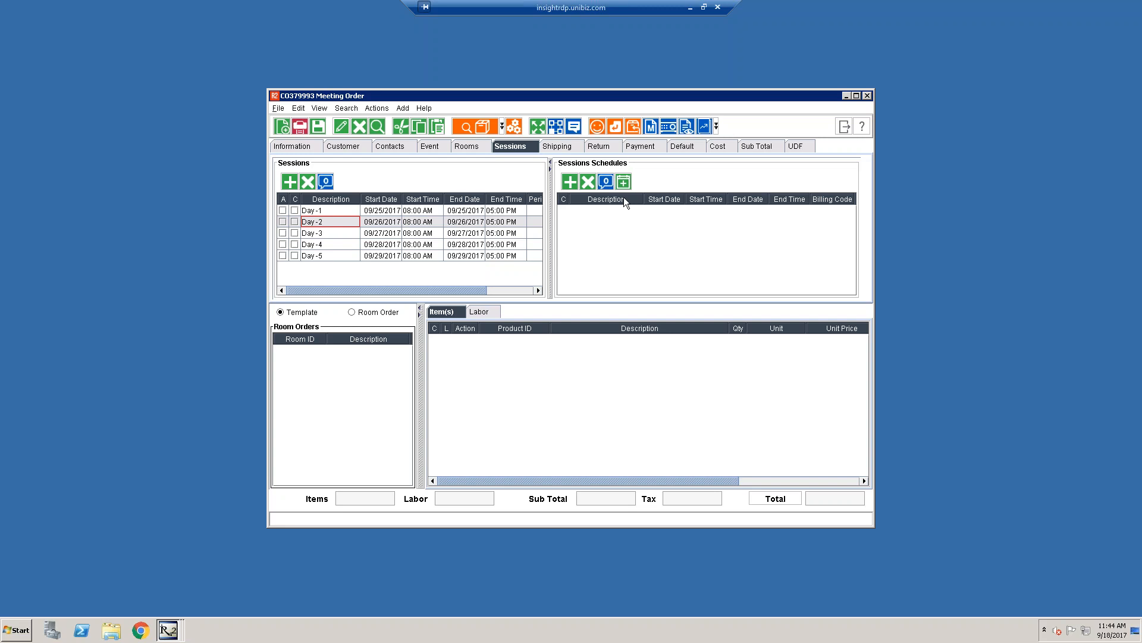
pyautogui.click(623, 181)
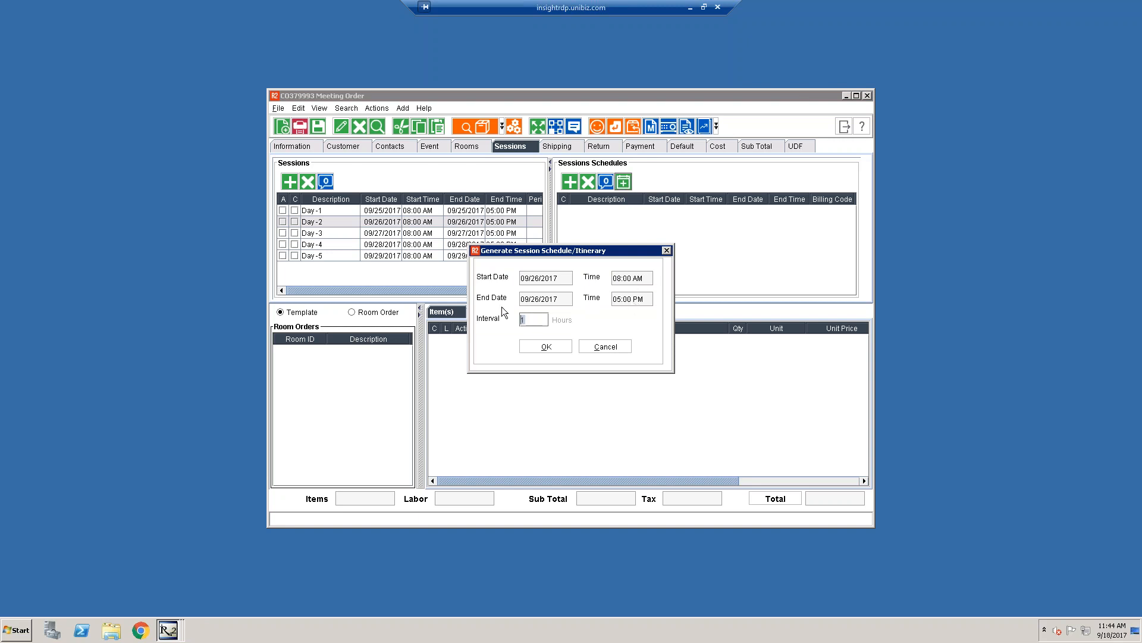
pyautogui.click(543, 347)
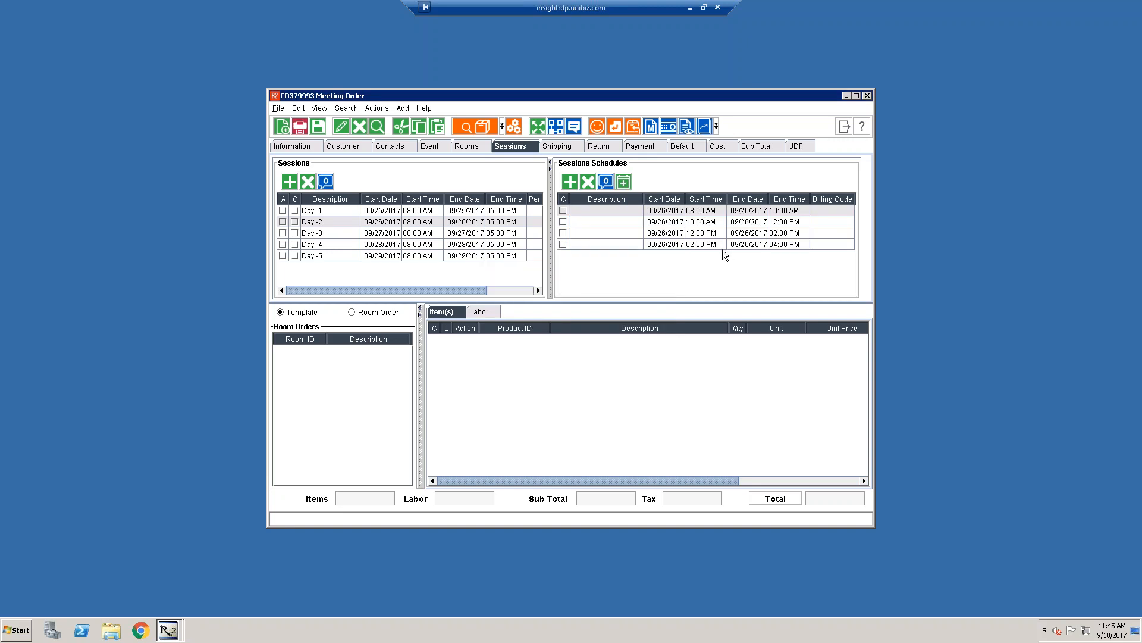
pyautogui.click(778, 245)
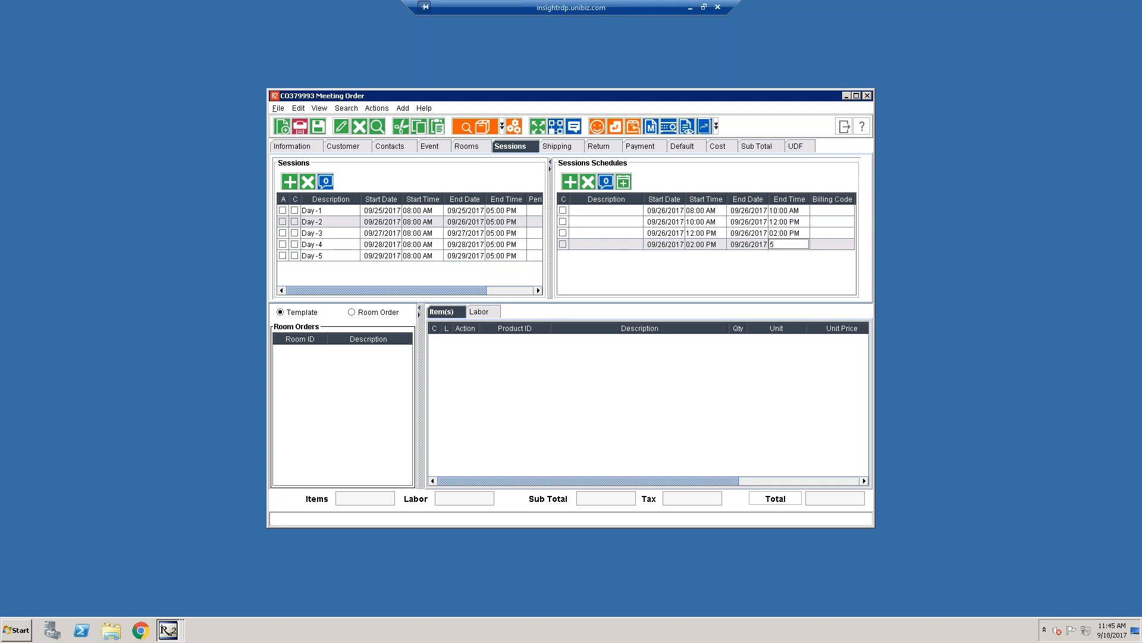
pyautogui.press('Return')
# Describe the four Day-2 schedule entries in order as "Meeting 1", "Meeting 2", "Meeting 3" and "Meeting 4".
pyautogui.press('Left')
pyautogui.press('Left')
pyautogui.press('Left')
pyautogui.press('Right')
pyautogui.press('Right')
pyautogui.press('Right')
pyautogui.press('Left')
pyautogui.press('Left')
pyautogui.press('Left')
pyautogui.press('Left')
pyautogui.press('Up')
pyautogui.press('Up')
pyautogui.press('Up')
pyautogui.write('Meeting 1')
pyautogui.press('Return')
pyautogui.write('Meeting 2')
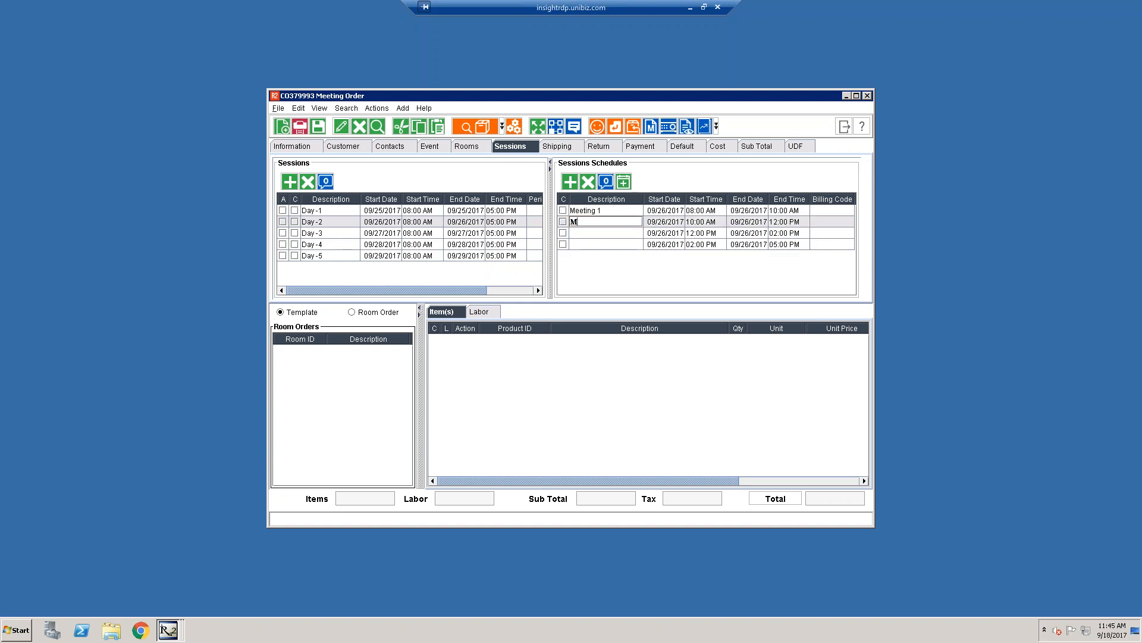
pyautogui.press('Return')
pyautogui.write('Meeting 3')
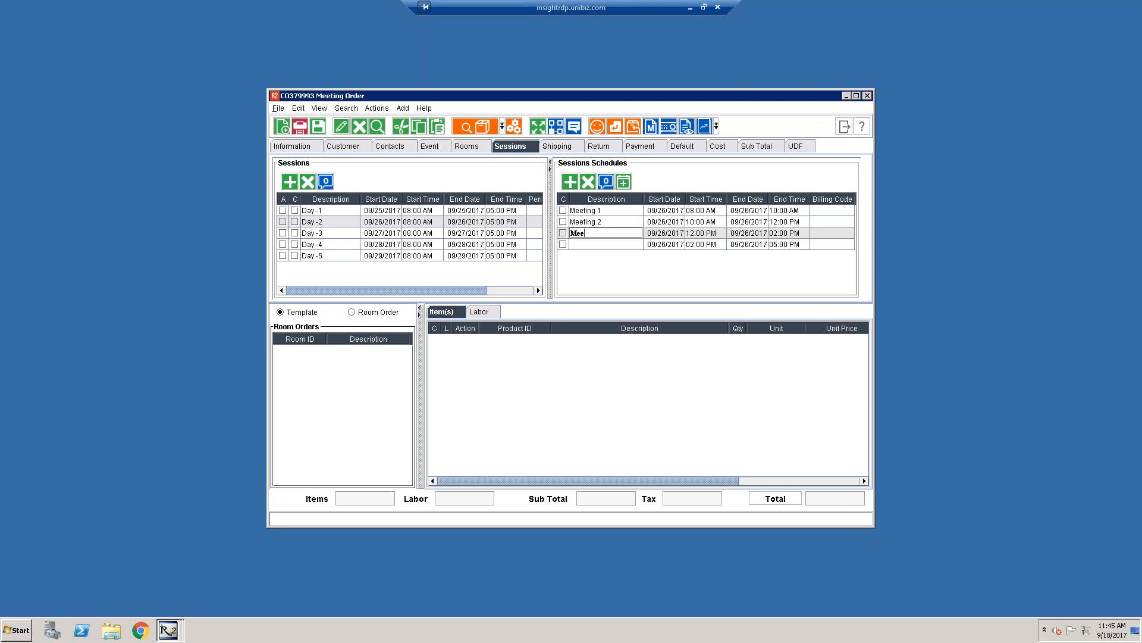
pyautogui.press('Return')
pyautogui.write('Meeting 4')
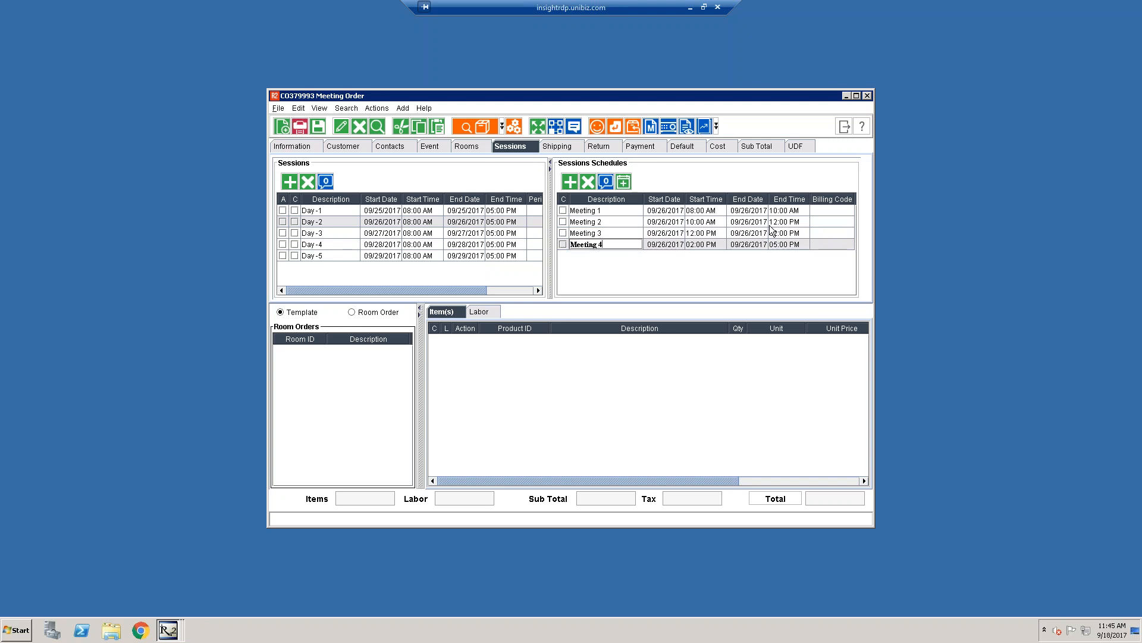
pyautogui.press('Return')
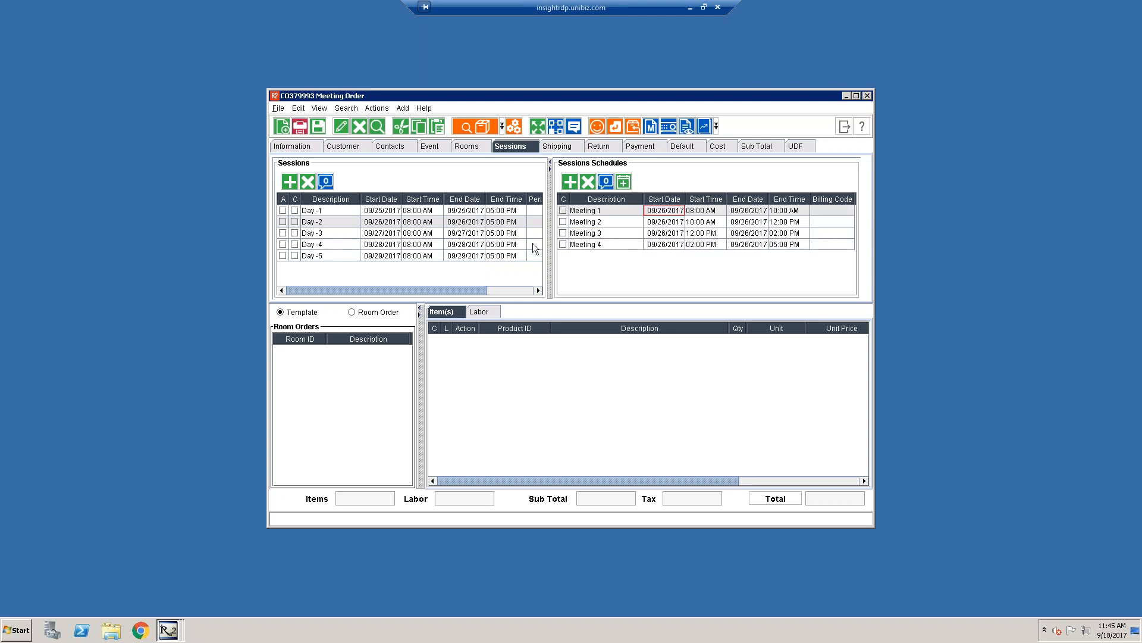
# Generate the Day-3 session schedule at one-hour intervals.
pyautogui.click(412, 237)
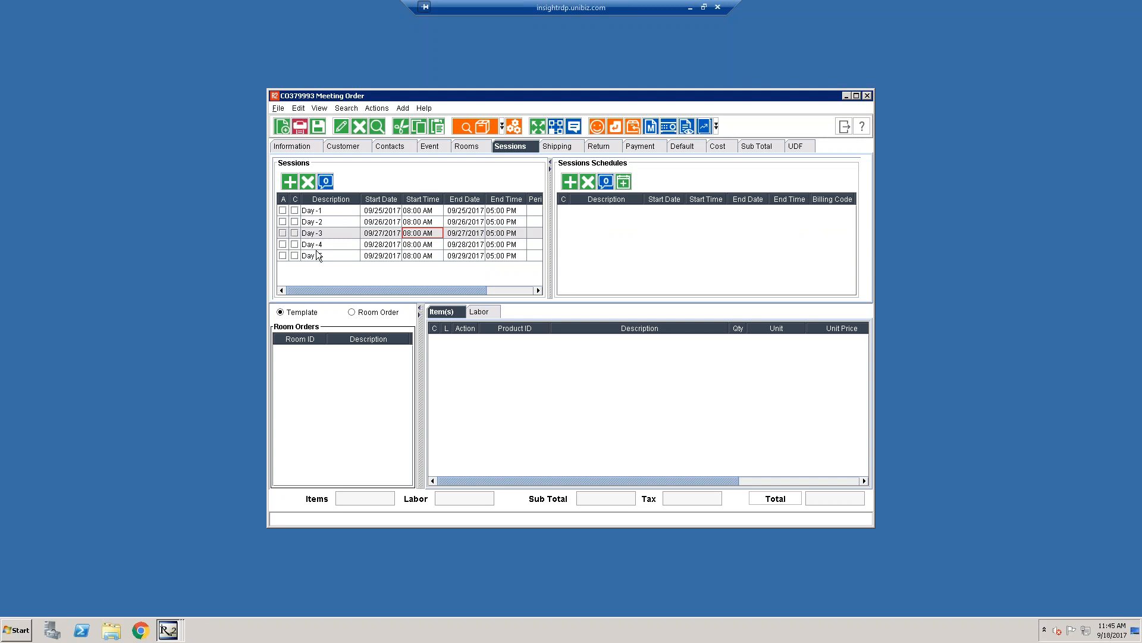
pyautogui.click(624, 182)
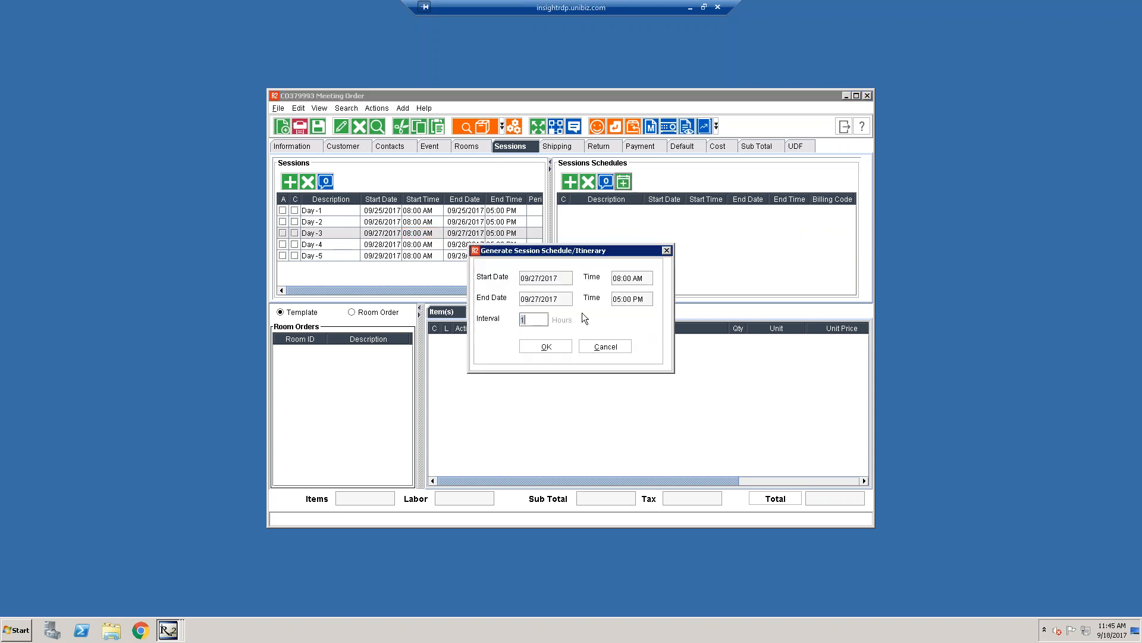
pyautogui.press('Return')
# Describe the first five Day-3 schedule entries in order as "Meeting 1" through "Meeting 5".
pyautogui.write('Meeting 1')
pyautogui.press('Return')
pyautogui.write('Meeting 2')
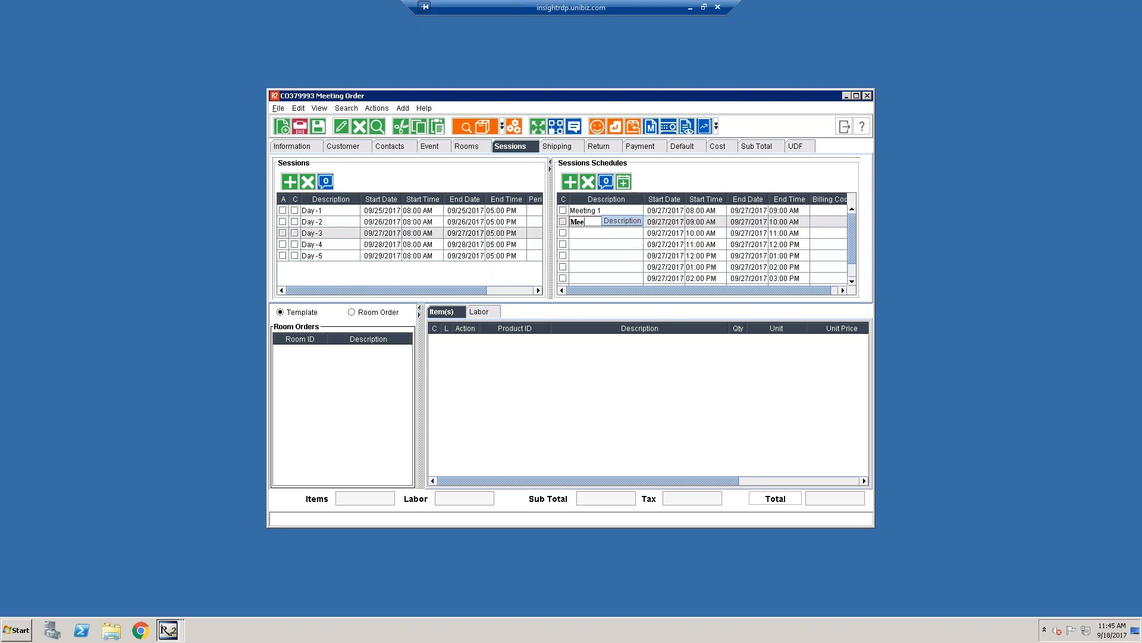
pyautogui.press('Return')
pyautogui.write('Meeting')
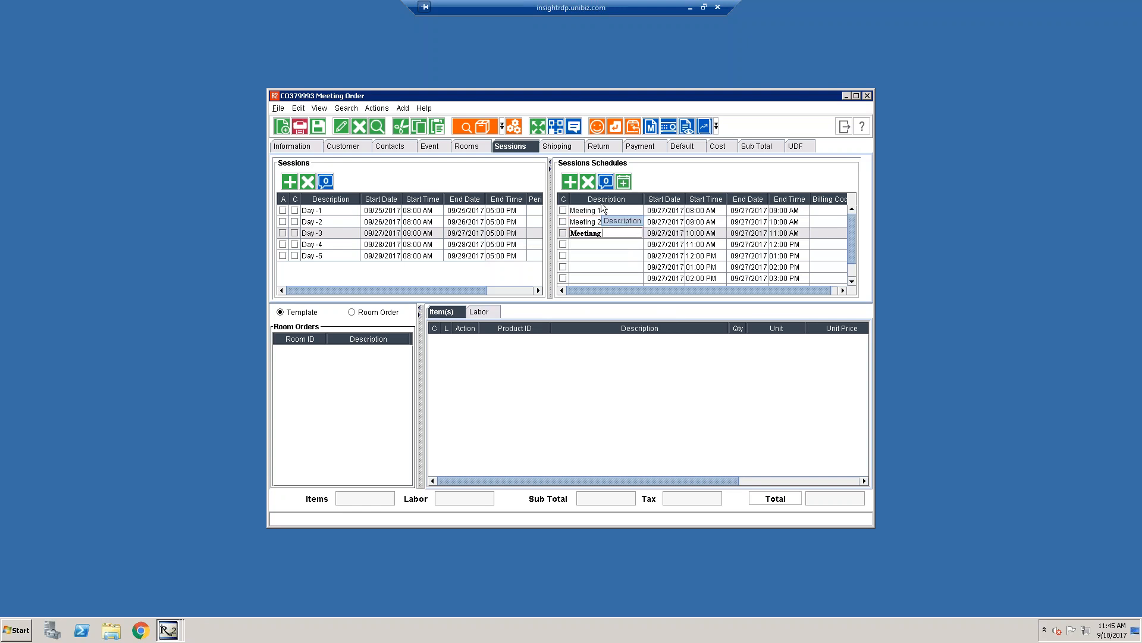
pyautogui.write(' 3')
pyautogui.press('Return')
pyautogui.write('Meeting 4')
pyautogui.press('Return')
pyautogui.write('Meeting 5')
pyautogui.press('Return')
# Describe the remaining four Day-3 schedule entries as meetings, continuing with "Meeting 6", "Meeting 7" and "Meeting 8".
pyautogui.scroll(-1, 650, 238)
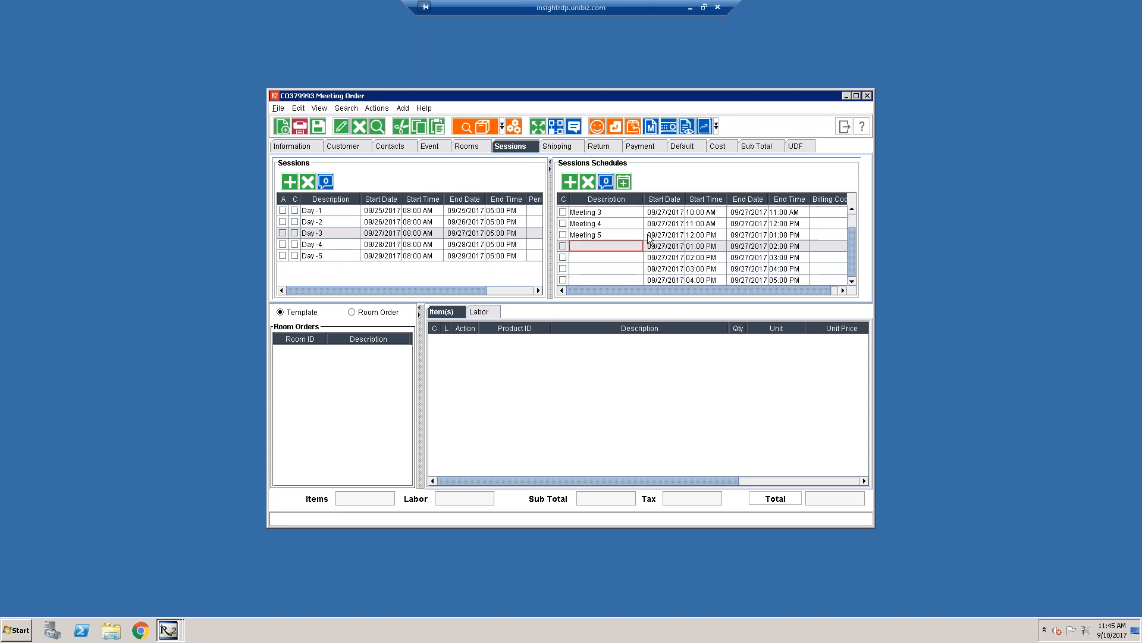
pyautogui.write('Meeting ')
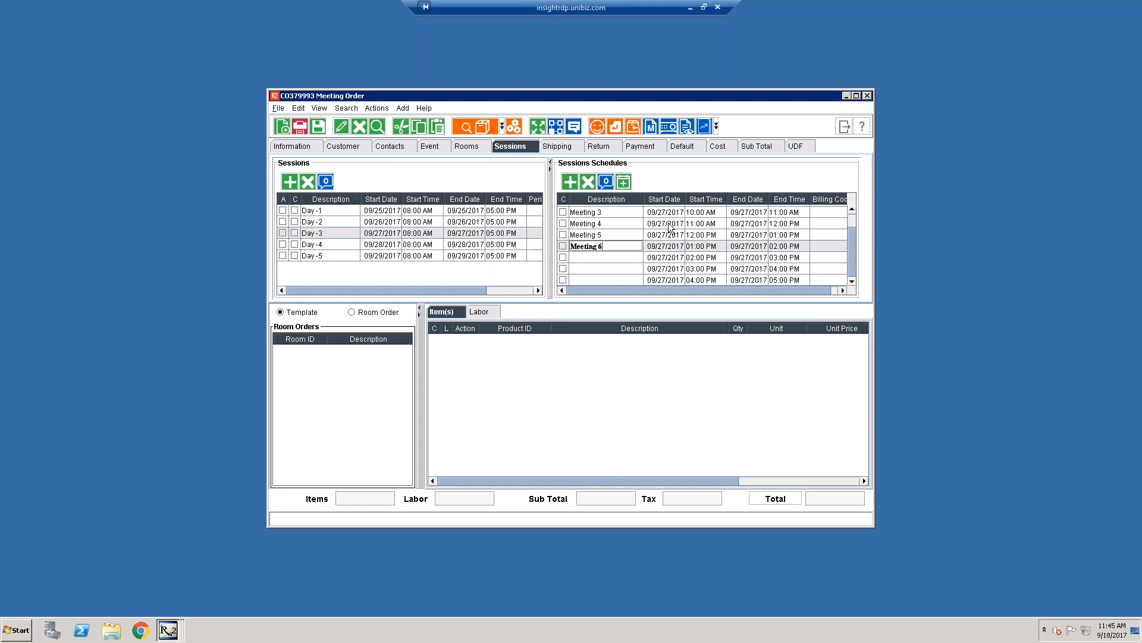
pyautogui.write('6')
pyautogui.press('Return')
pyautogui.write('Meeting ')
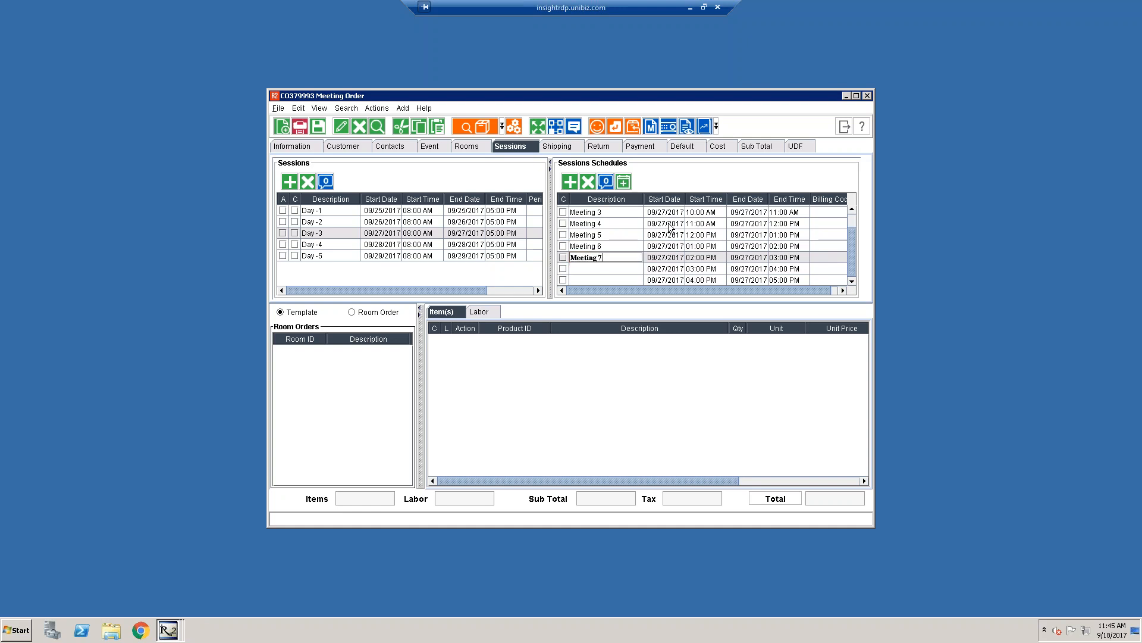
pyautogui.write('7')
pyautogui.press('Return')
pyautogui.write('Meeting 8')
pyautogui.press('Return')
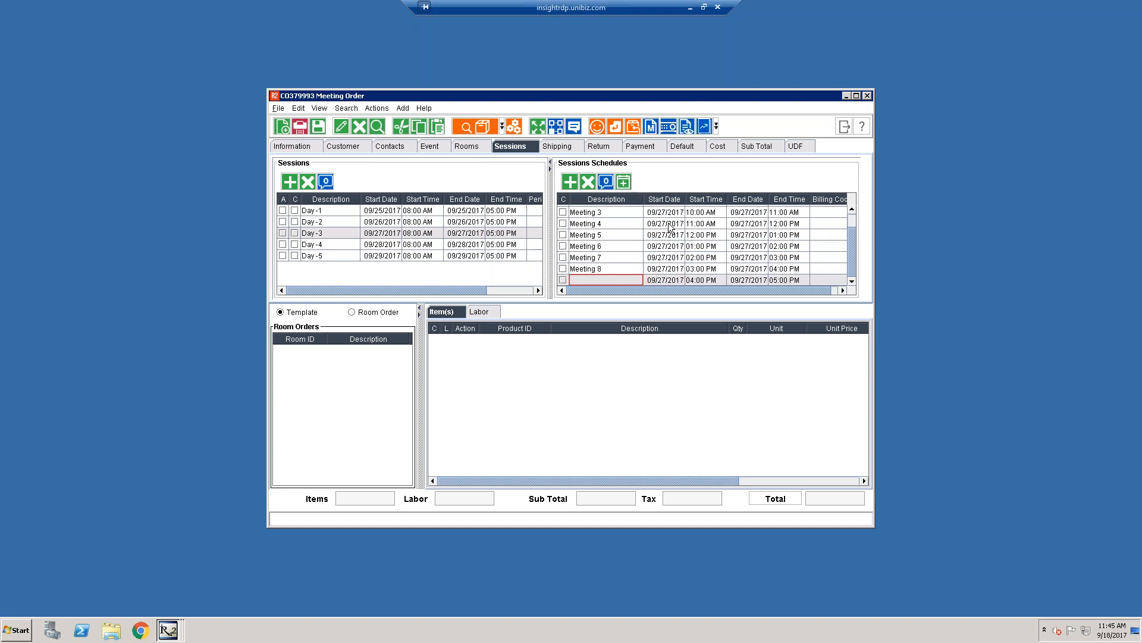
pyautogui.write('Meeting')
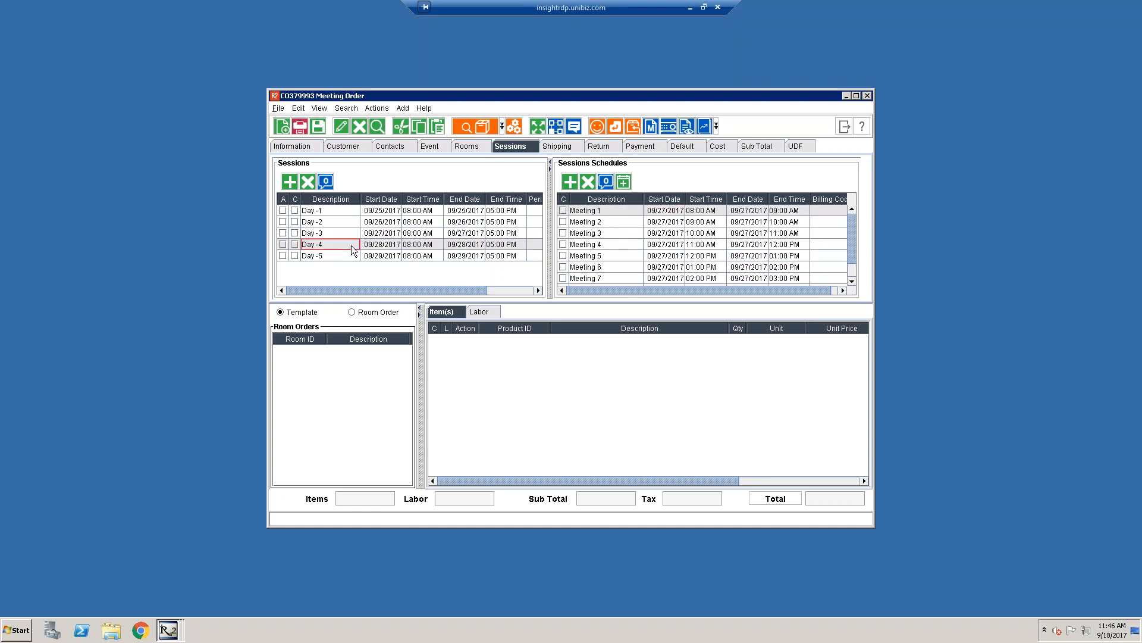
# Add a single full-day entry described as "Meeting 1" to the Day-4 session schedule.
pyautogui.click(350, 245)
pyautogui.click(570, 182)
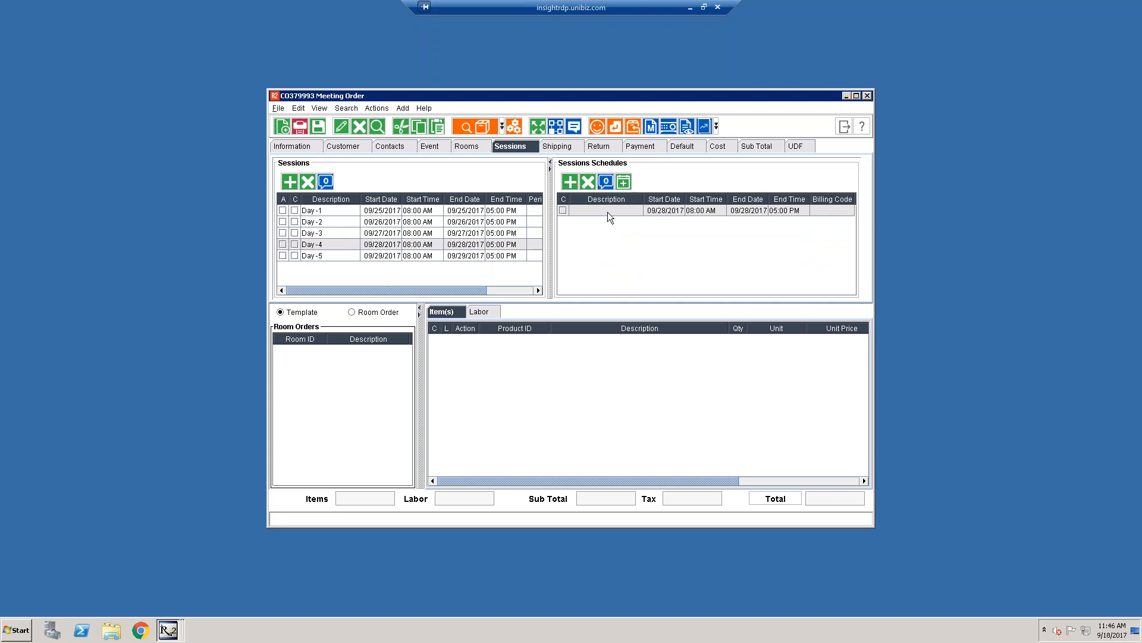
pyautogui.write('Meeting 1')
pyautogui.press('Tab')
# Add a single full-day entry described as "Meeting 1" to the Day-5 session schedule.
pyautogui.click(324, 255)
pyautogui.click(570, 182)
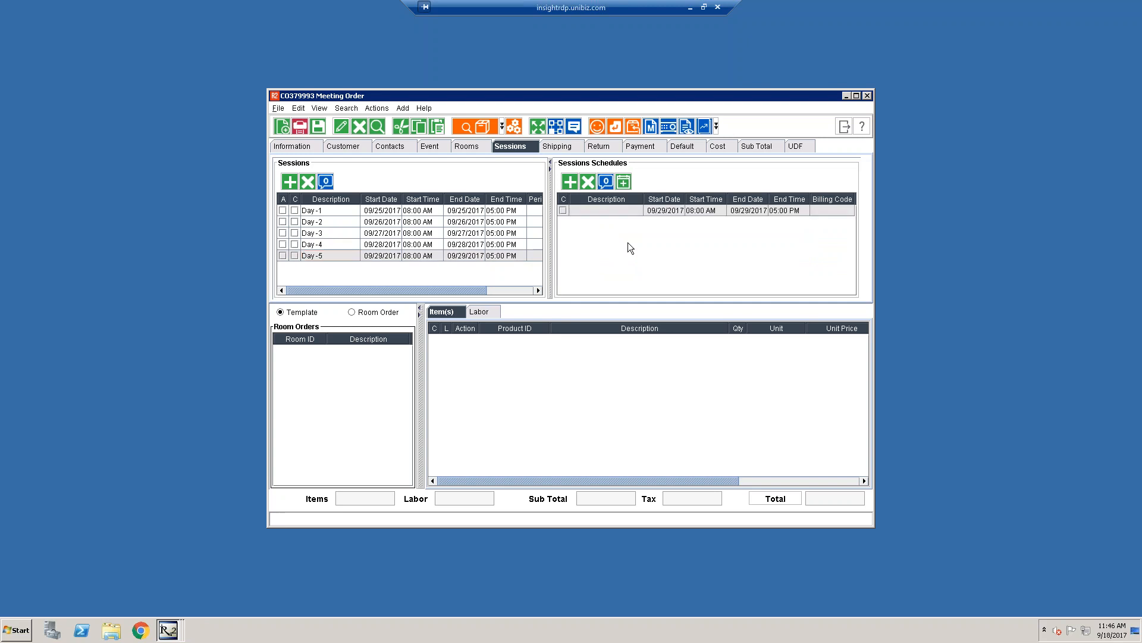
pyautogui.click(586, 211)
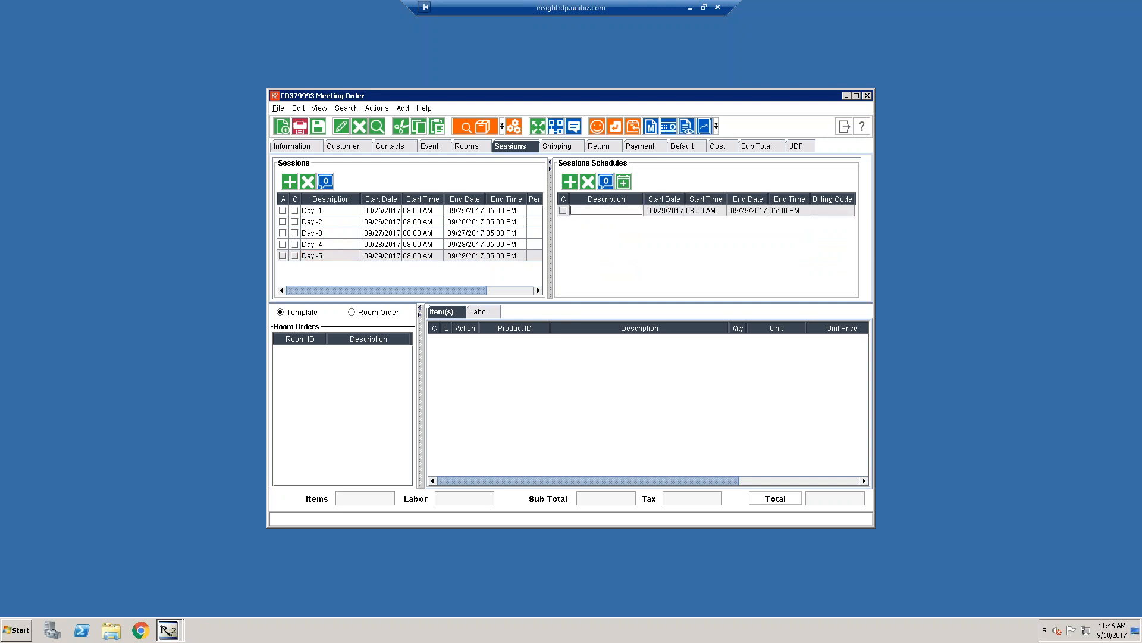
pyautogui.write('Meeting 1')
pyautogui.press('Tab')
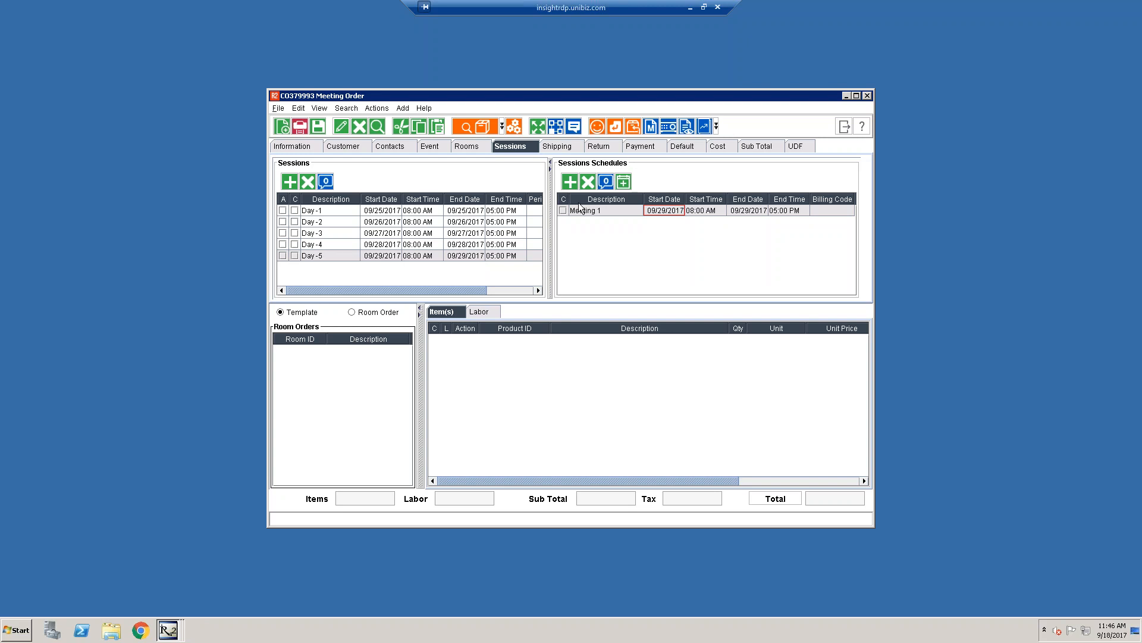
# Return to the order's rooms and search the inventory by description with "%" for all items.
pyautogui.click(505, 144)
pyautogui.click(475, 149)
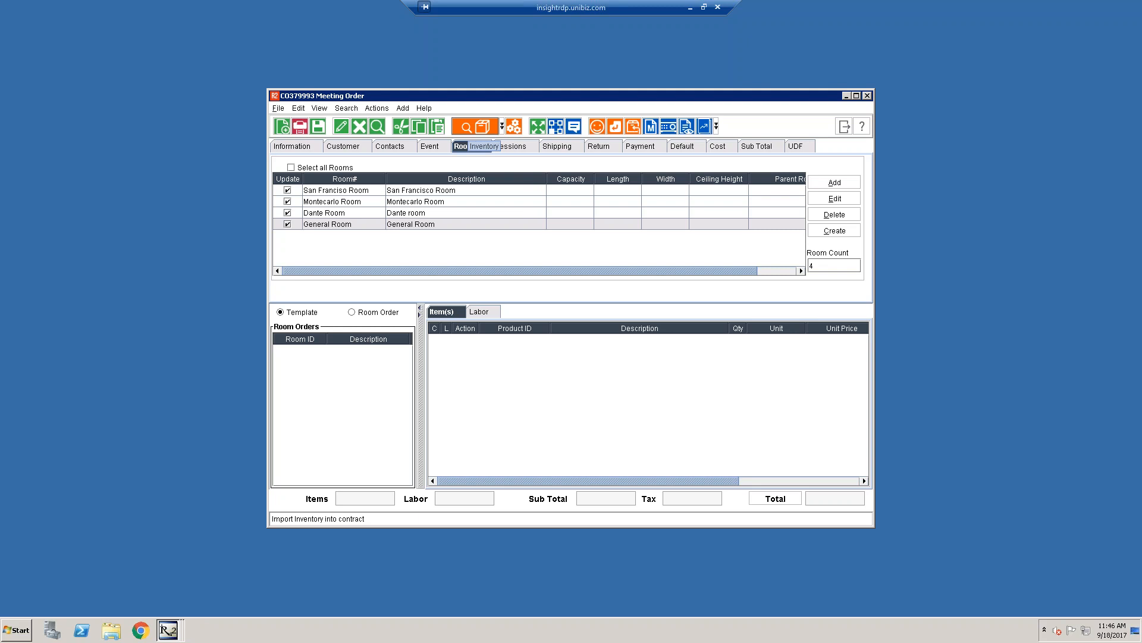
pyautogui.click(468, 127)
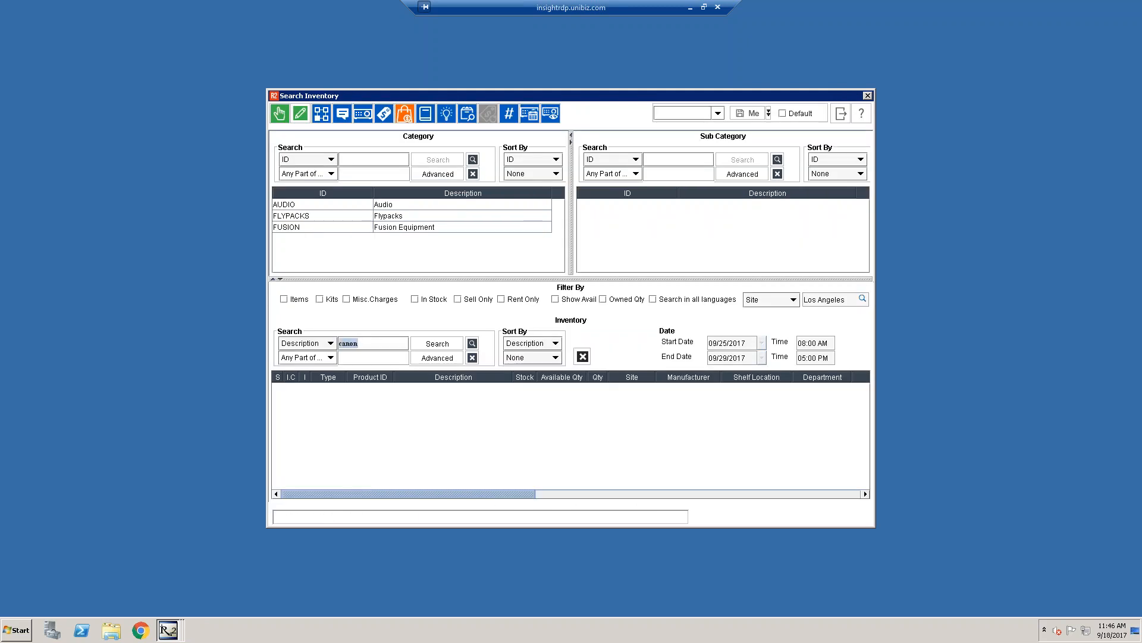
pyautogui.write('%')
pyautogui.press('Return')
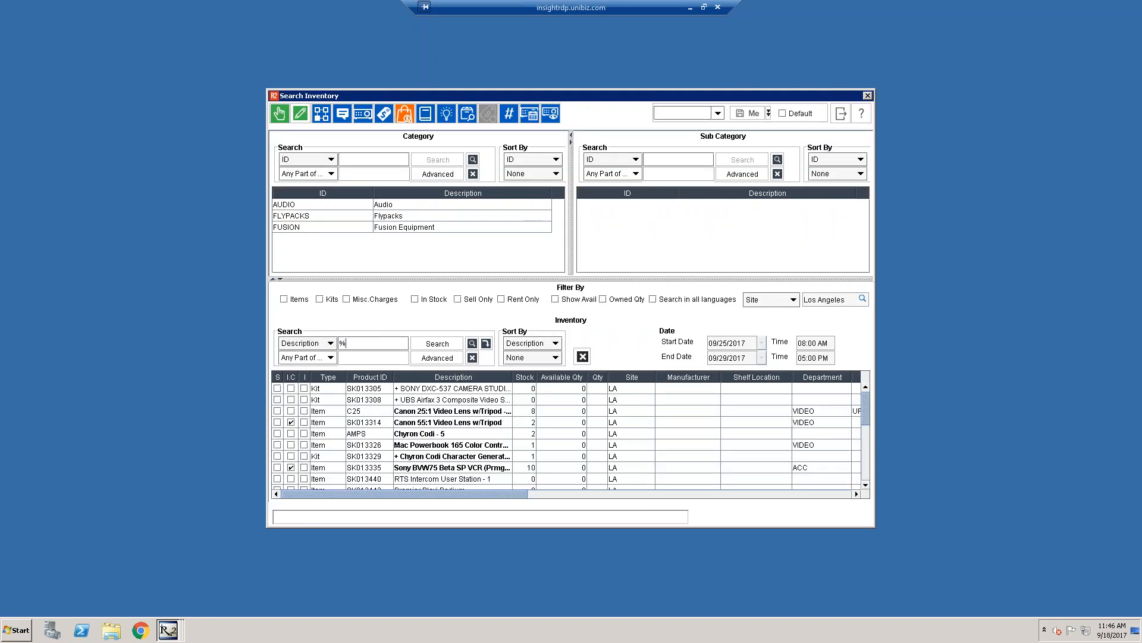
# Pick one Canon 25:1 Video Lens w/Tripod and one Canon 55:1 Video Lens w/Tripod from the inventory results.
pyautogui.click(432, 416)
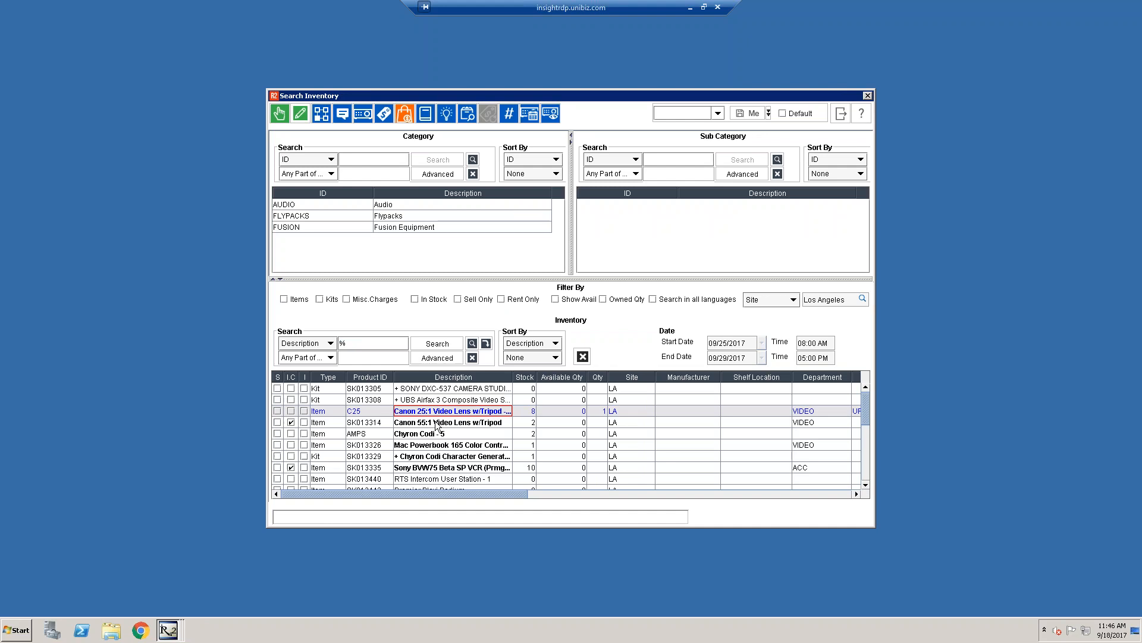
pyautogui.doubleClick(437, 423)
pyautogui.click(437, 437)
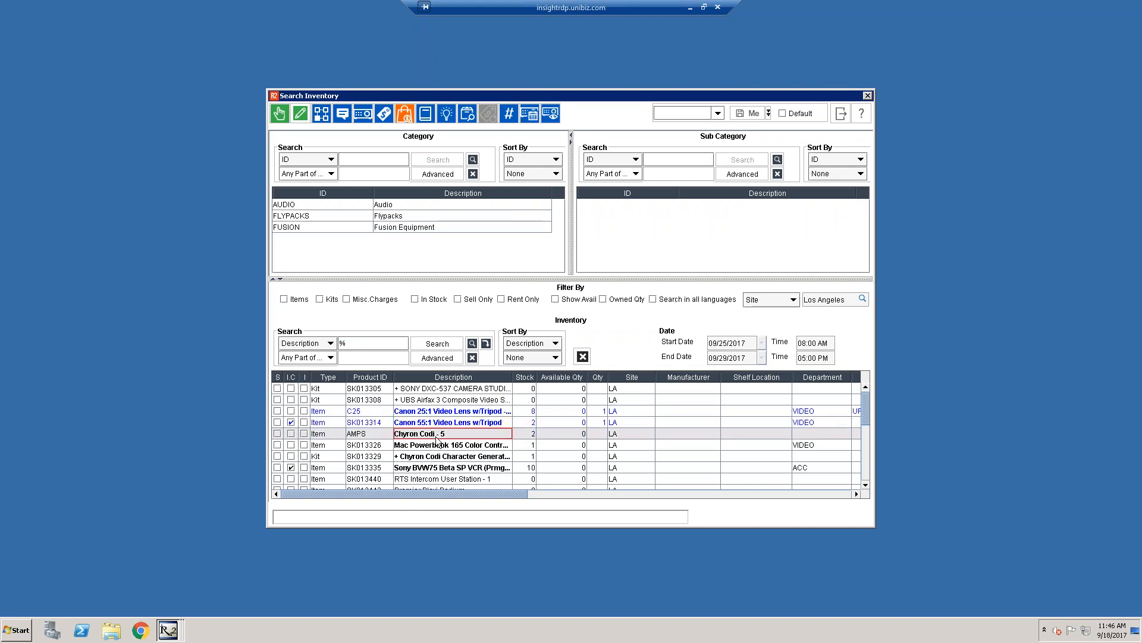
# Set the quantity to 5 for the Sony BVW75 Beta SP VCR and 1 for the UBS Airfax 3 Composite Video System.
pyautogui.click(453, 465)
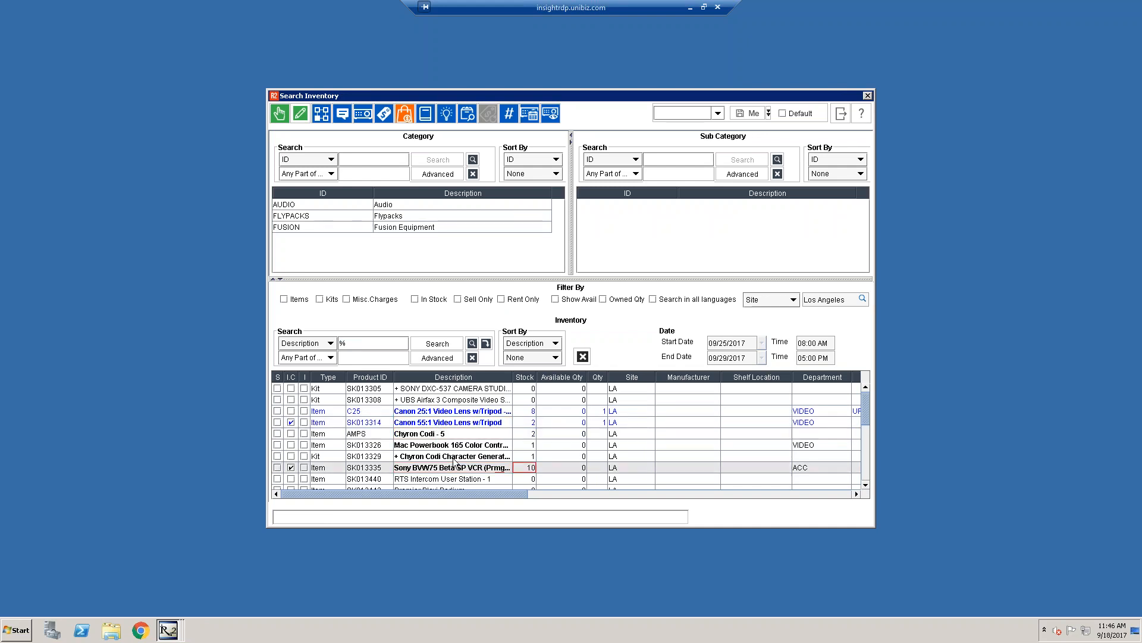
pyautogui.write('5')
pyautogui.press('Return')
pyautogui.press('Up')
pyautogui.press('Up')
pyautogui.press('Up')
pyautogui.press('Up')
pyautogui.press('Up')
pyautogui.press('Up')
pyautogui.press('Up')
pyautogui.write('1')
pyautogui.press('Return')
# Set the quantity to 2 for the SONY DXC-537 camera studio package and 5 for the Mac Powerbook 165 Color Controller.
pyautogui.press('Up')
pyautogui.press('Up')
pyautogui.write('2')
pyautogui.press('Return')
pyautogui.press('Down')
pyautogui.press('Down')
pyautogui.press('Down')
pyautogui.press('Down')
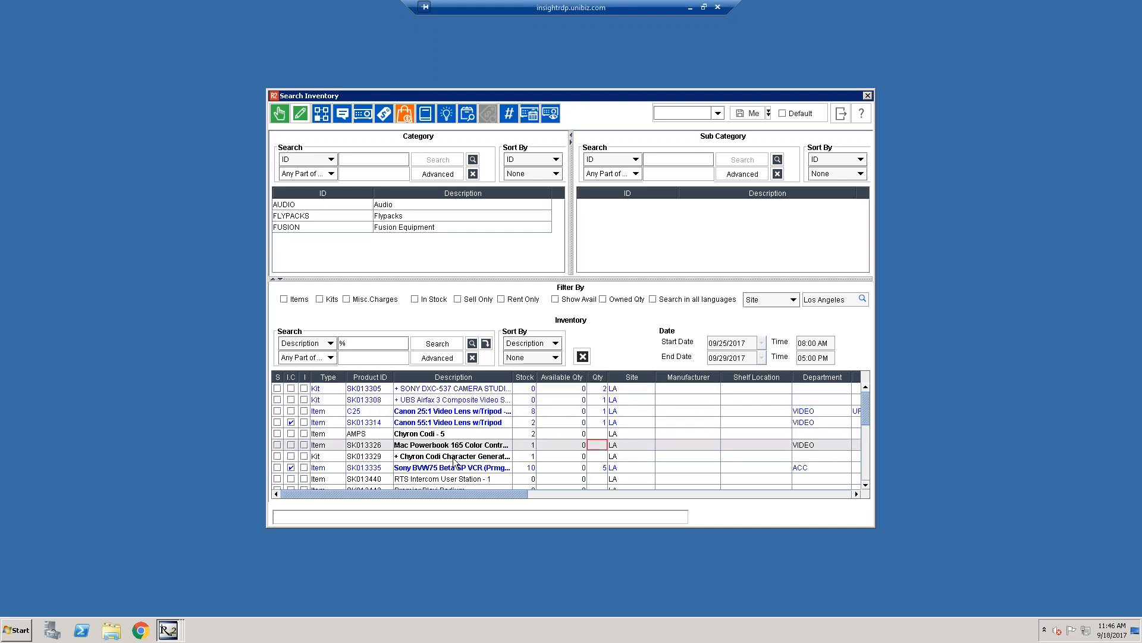
pyautogui.press('Down')
# Request 8 ETC 48 Ch Dimmer Racks, 3 Motorized Personnel Lifts and 4 Jands ESPII Control Boards, and import the selected items into the order.
pyautogui.scroll(-3, 505, 476)
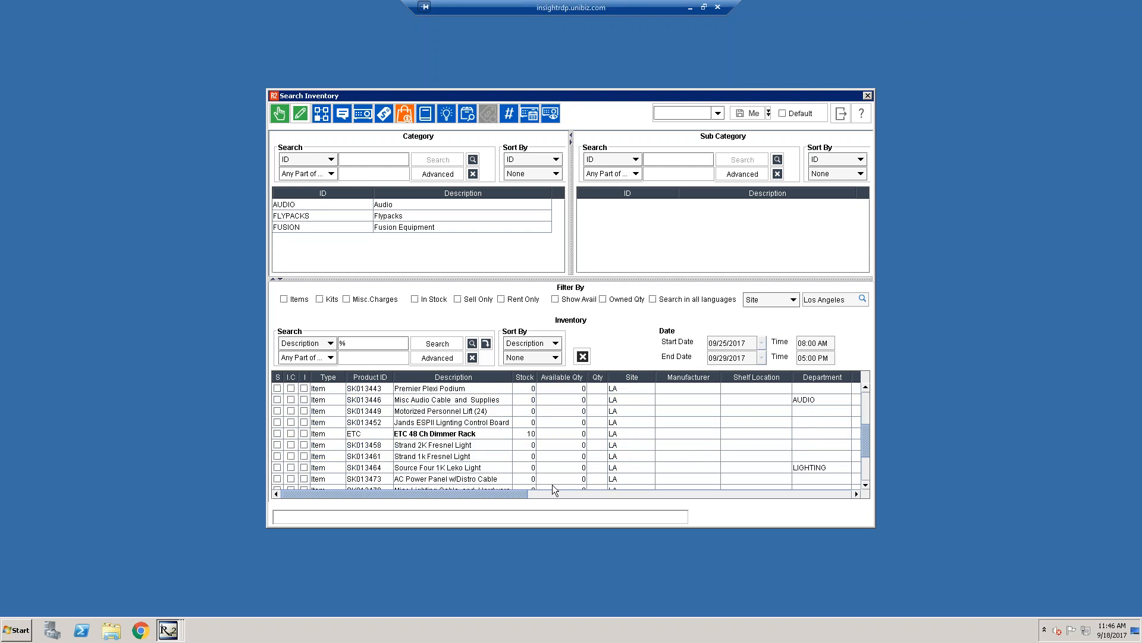
pyautogui.click(598, 433)
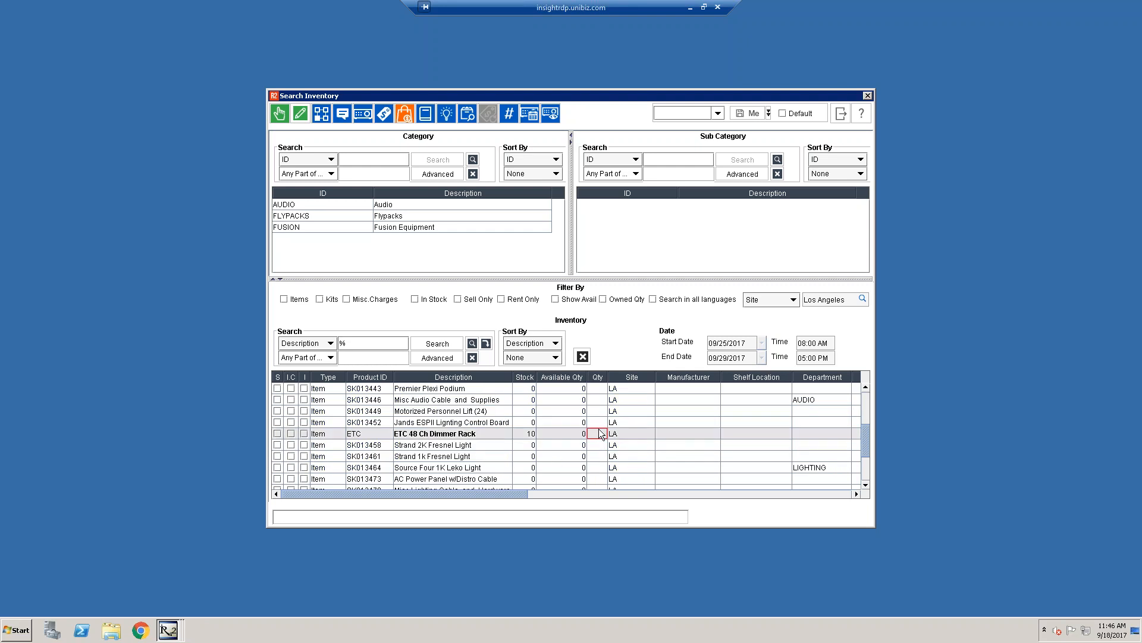
pyautogui.write('8')
pyautogui.press('Return')
pyautogui.press('Up')
pyautogui.press('Up')
pyautogui.press('Up')
pyautogui.write('3')
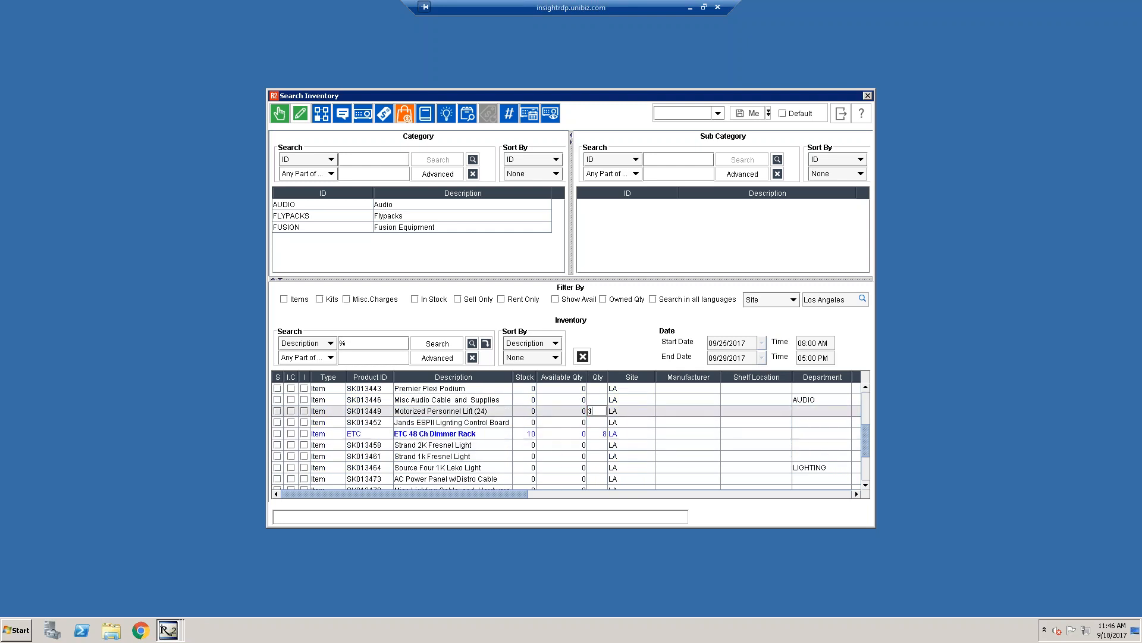
pyautogui.press('Return')
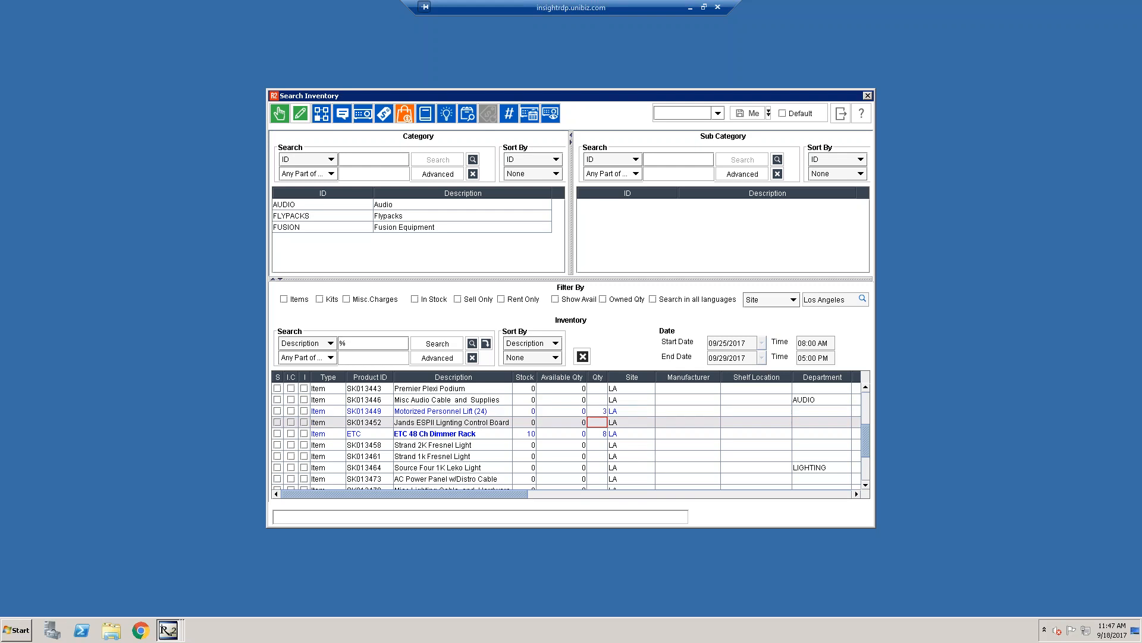
pyautogui.write('4')
pyautogui.press('Return')
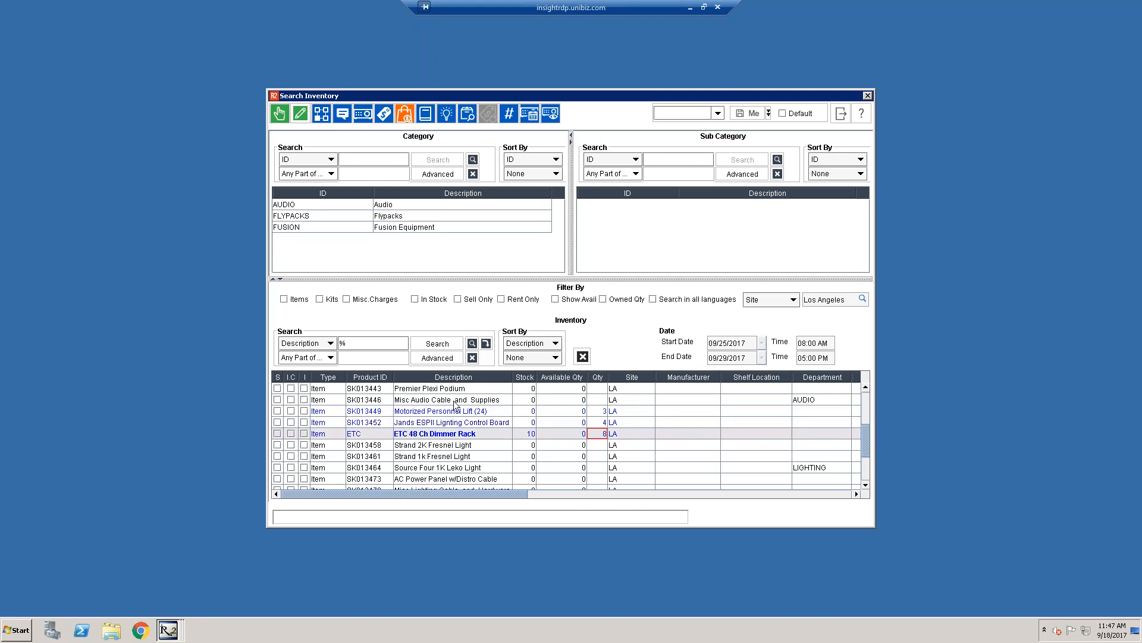
pyautogui.click(280, 119)
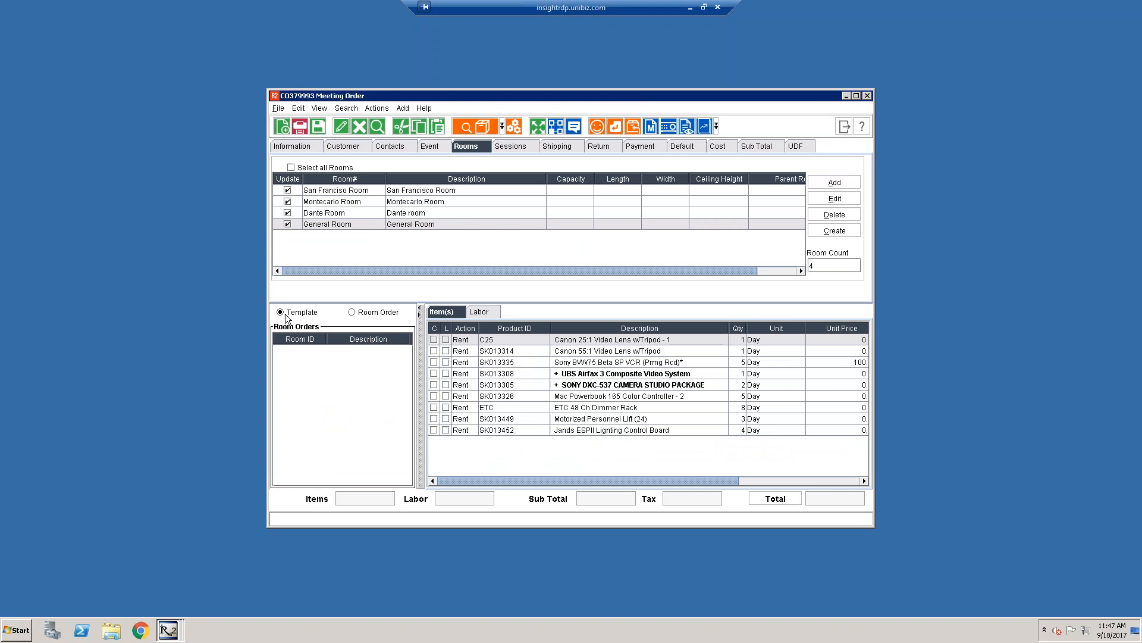
# Search for all available labor by description with "%" for the order template and browse the listed roles.
pyautogui.click(483, 313)
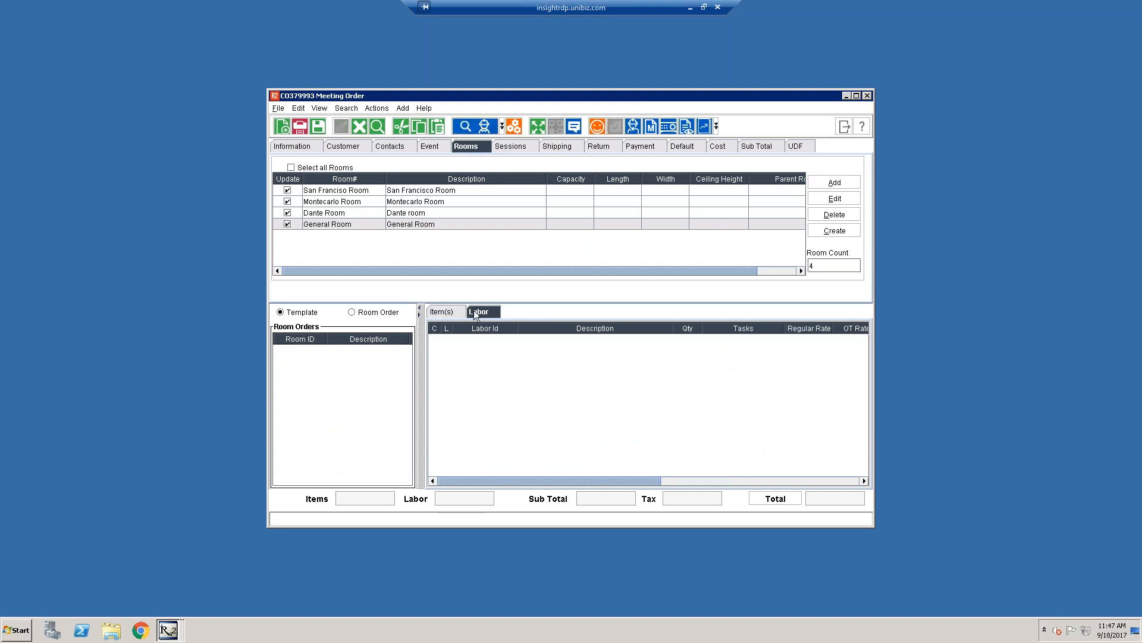
pyautogui.click(480, 126)
pyautogui.click(470, 157)
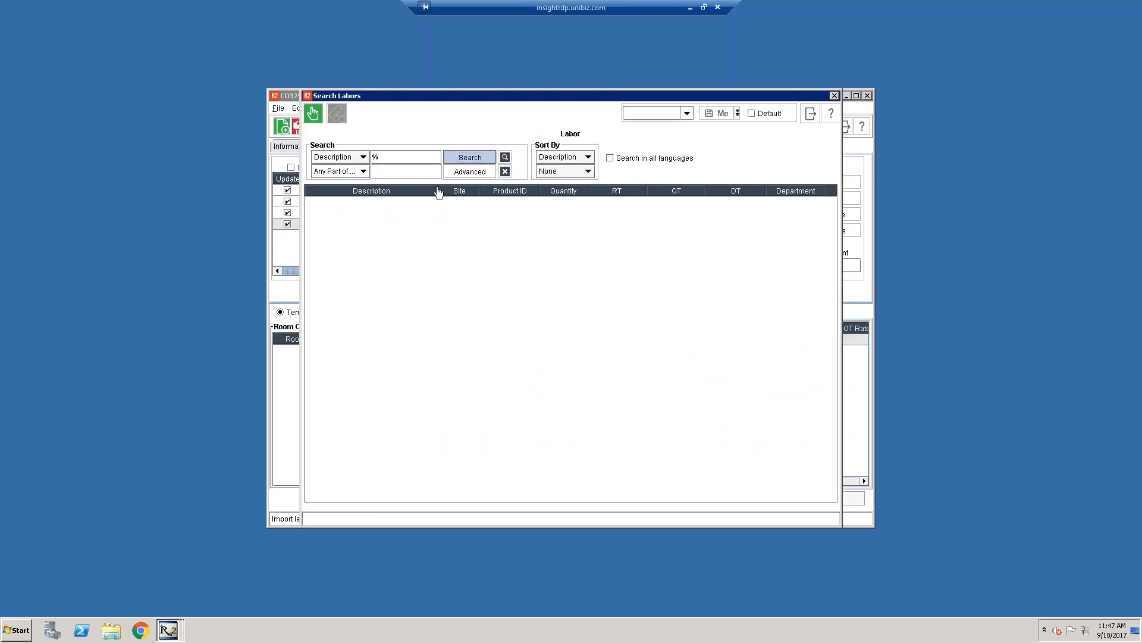
pyautogui.click(417, 213)
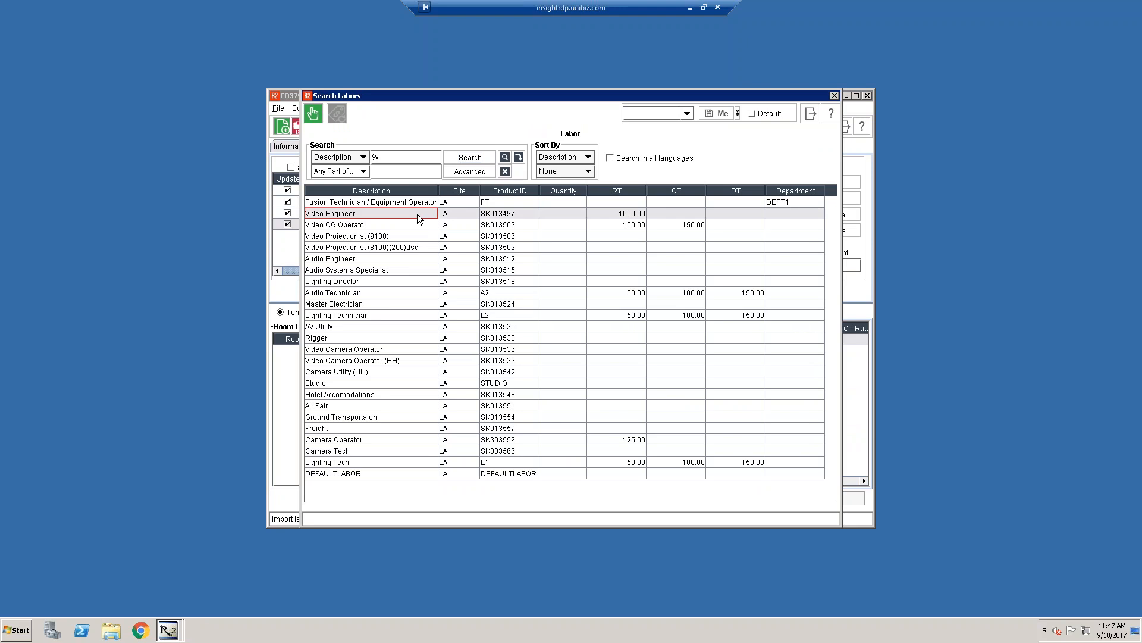
pyautogui.press('Down')
pyautogui.press('Down')
pyautogui.press('Down')
pyautogui.press('Down')
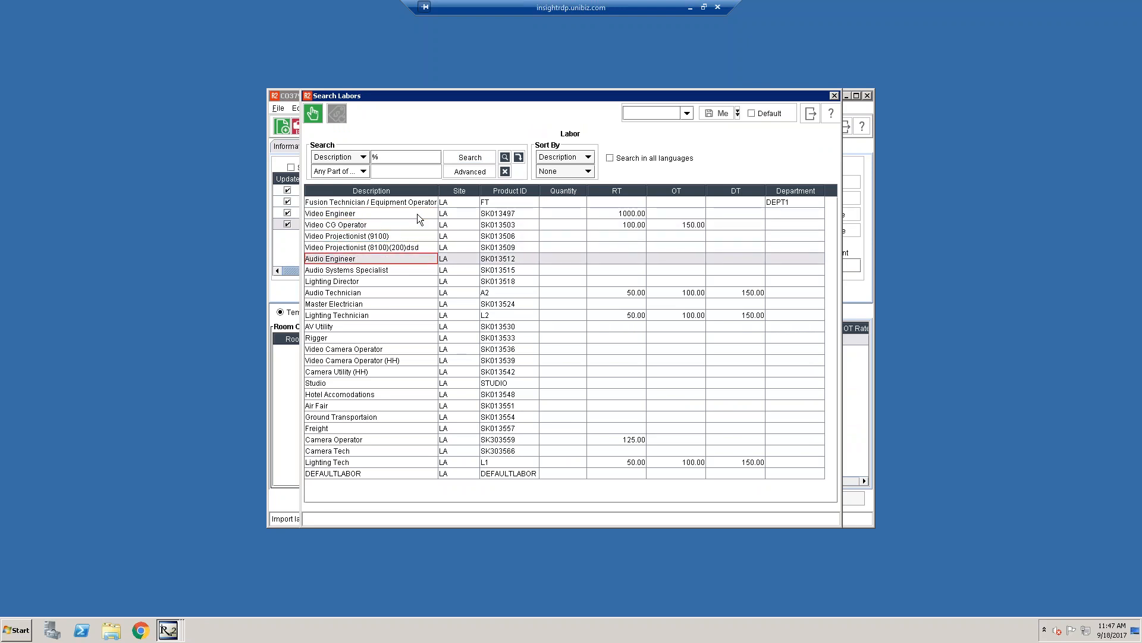
# Pick one Video Engineer, Audio Engineer, Camera Operator and Rigger, and import them as labor into the order.
pyautogui.doubleClick(348, 214)
pyautogui.doubleClick(338, 260)
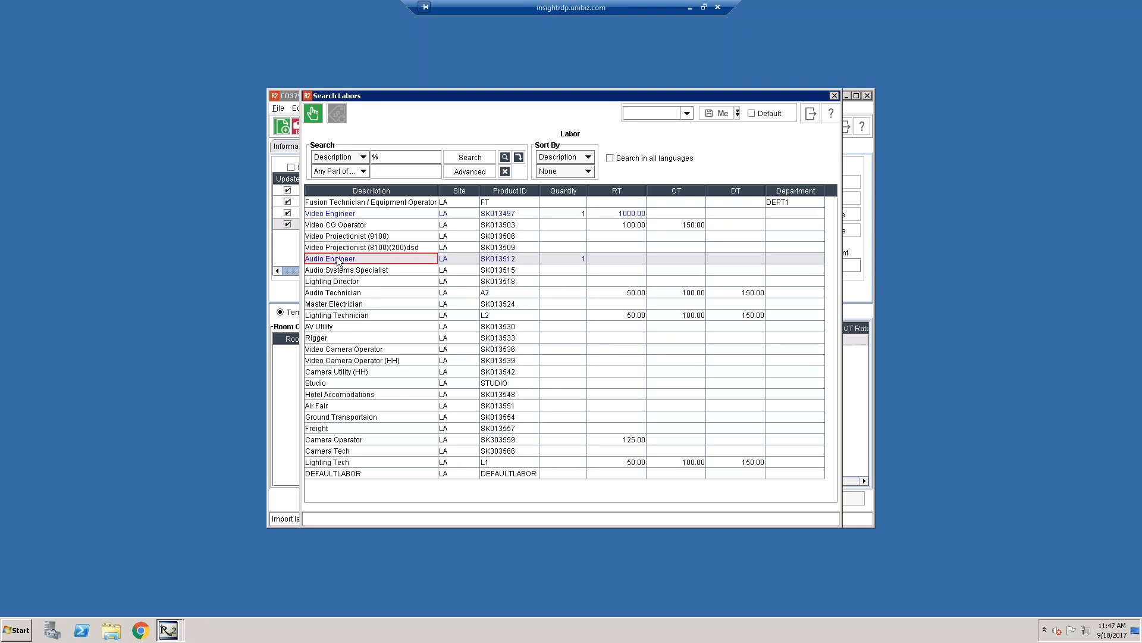
pyautogui.doubleClick(343, 441)
pyautogui.doubleClick(351, 337)
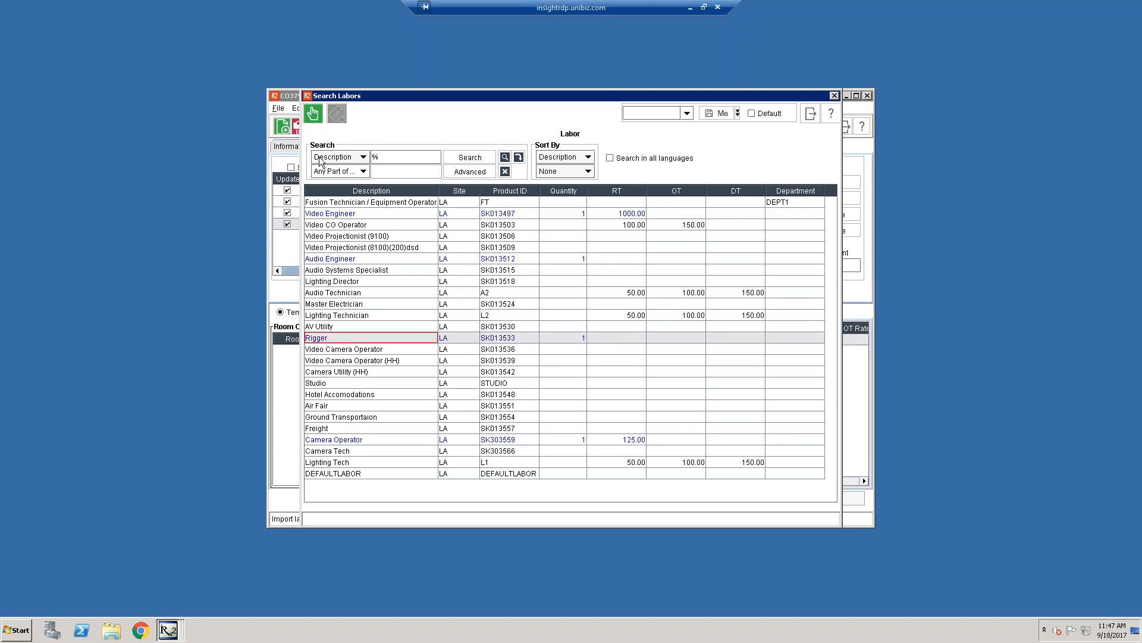
pyautogui.click(316, 115)
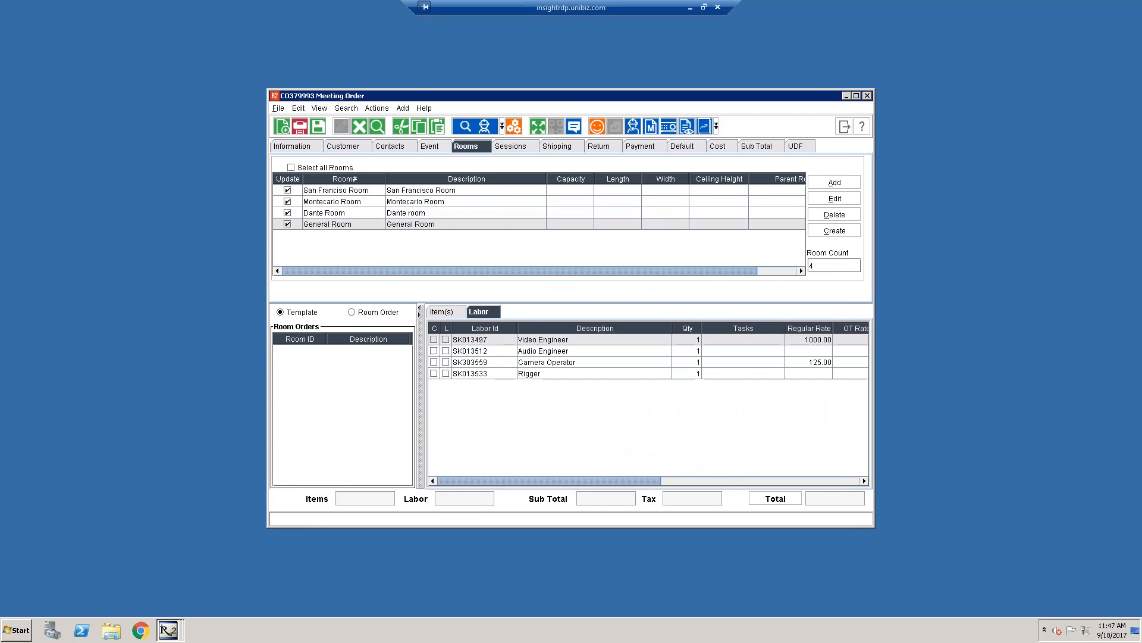
pyautogui.click(444, 312)
pyautogui.click(478, 311)
pyautogui.click(453, 311)
pyautogui.click(473, 310)
pyautogui.click(455, 312)
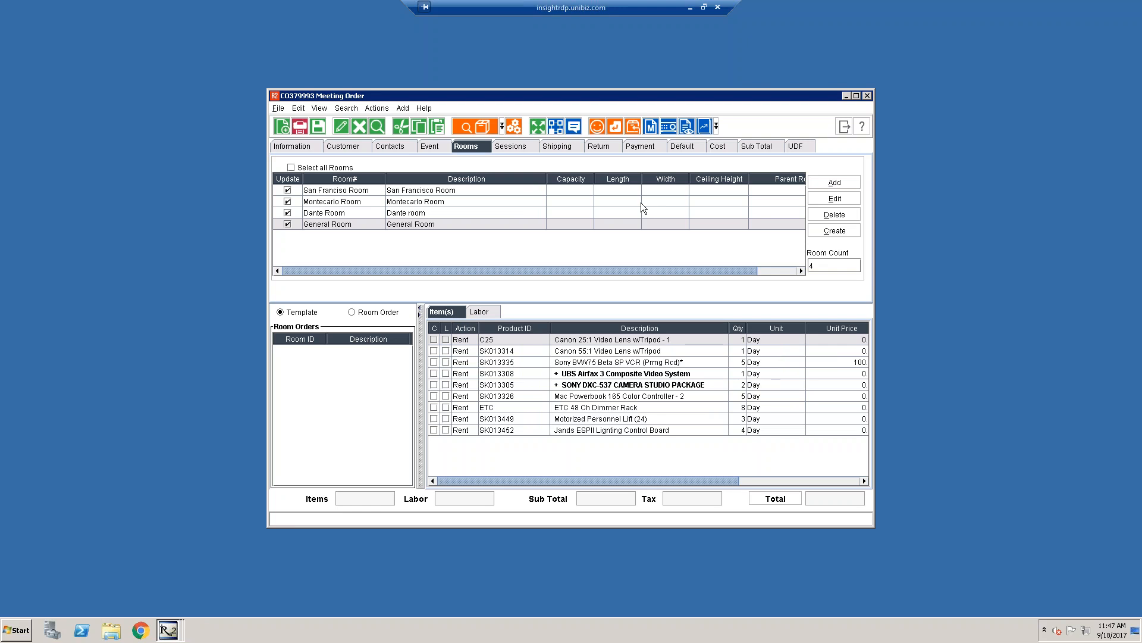
# Generate the room orders for the four selected rooms from the meeting order template.
pyautogui.click(651, 126)
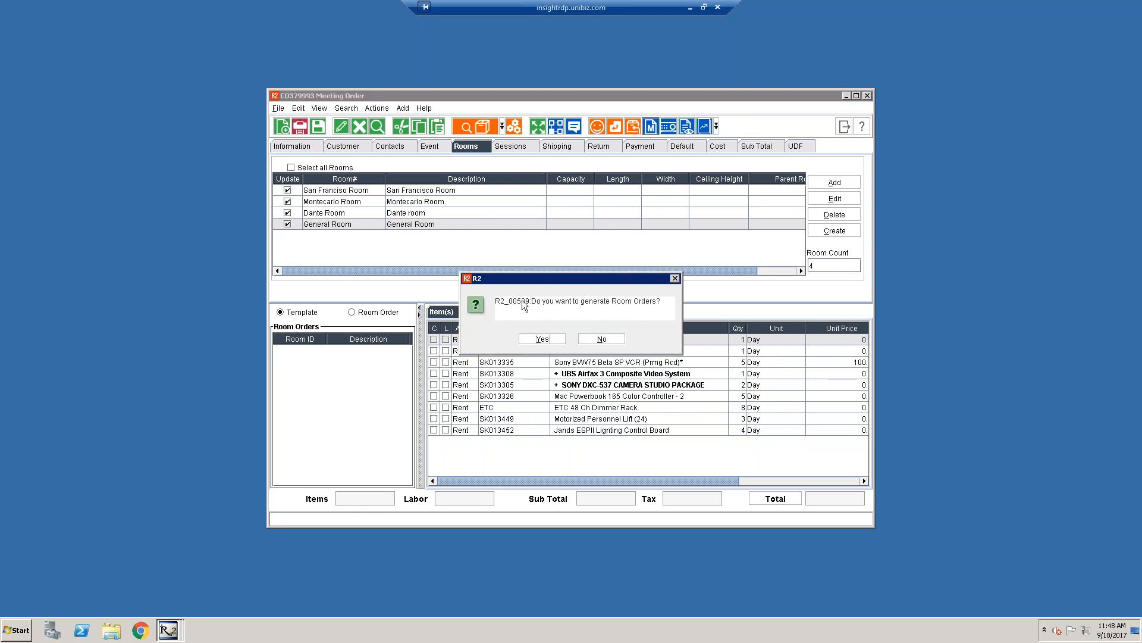
pyautogui.click(545, 339)
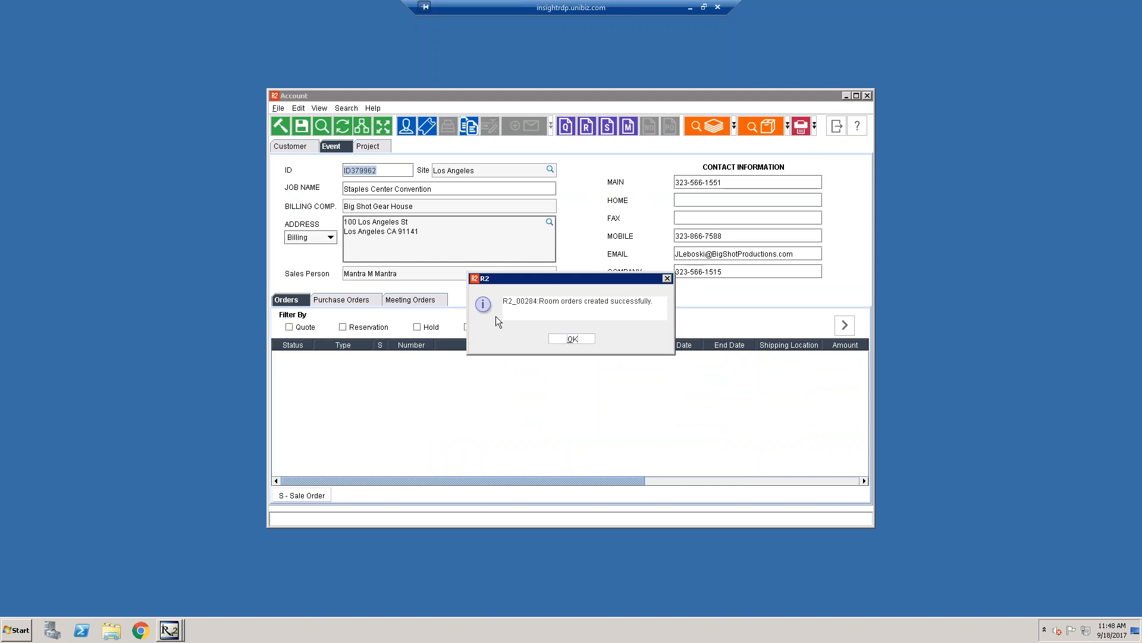
pyautogui.click(572, 339)
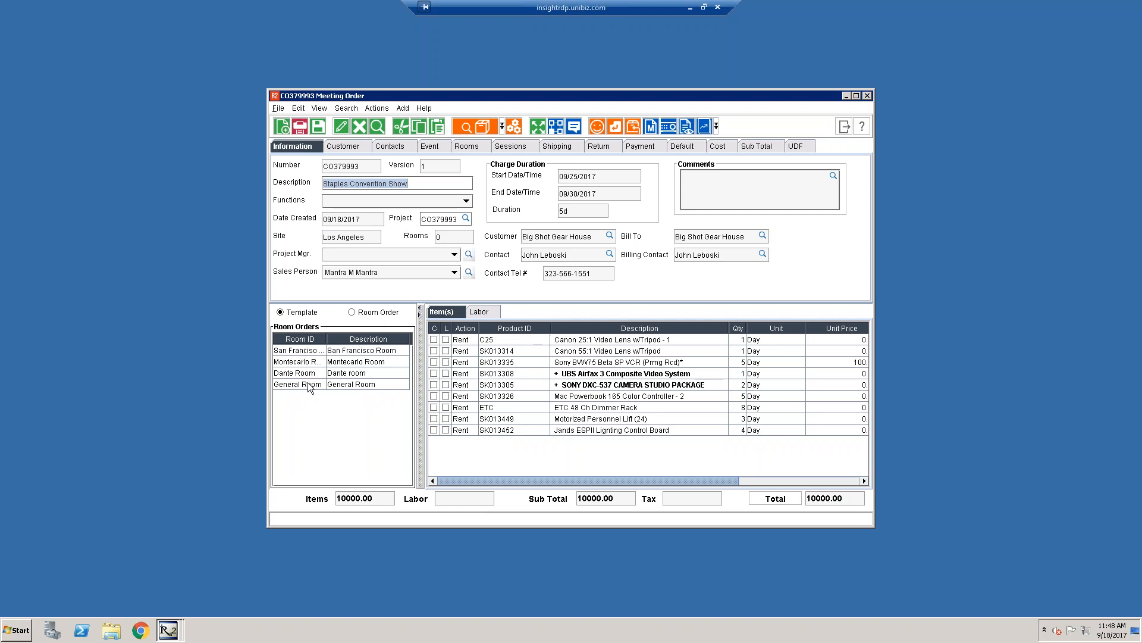
# Open the San Francisco Room order and review its item and labor lists.
pyautogui.click(315, 351)
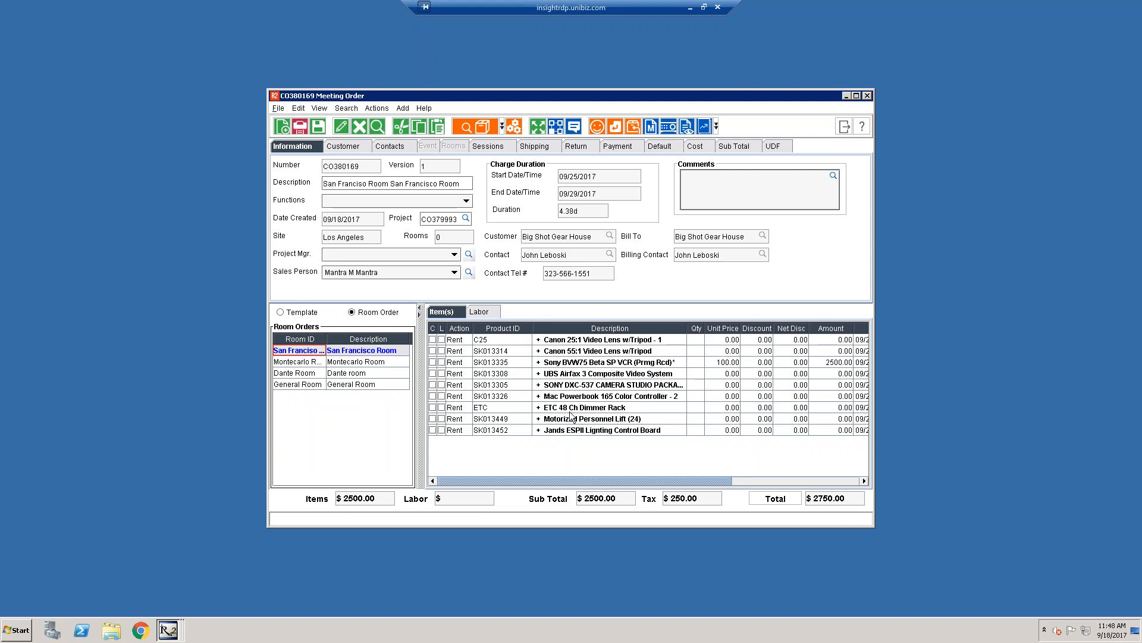
pyautogui.click(480, 312)
pyautogui.click(453, 312)
# Delete the ETC 48 Ch Dimmer Rack, Motorized Personnel Lift and Jands ESPII Control Board from the order template.
pyautogui.click(304, 314)
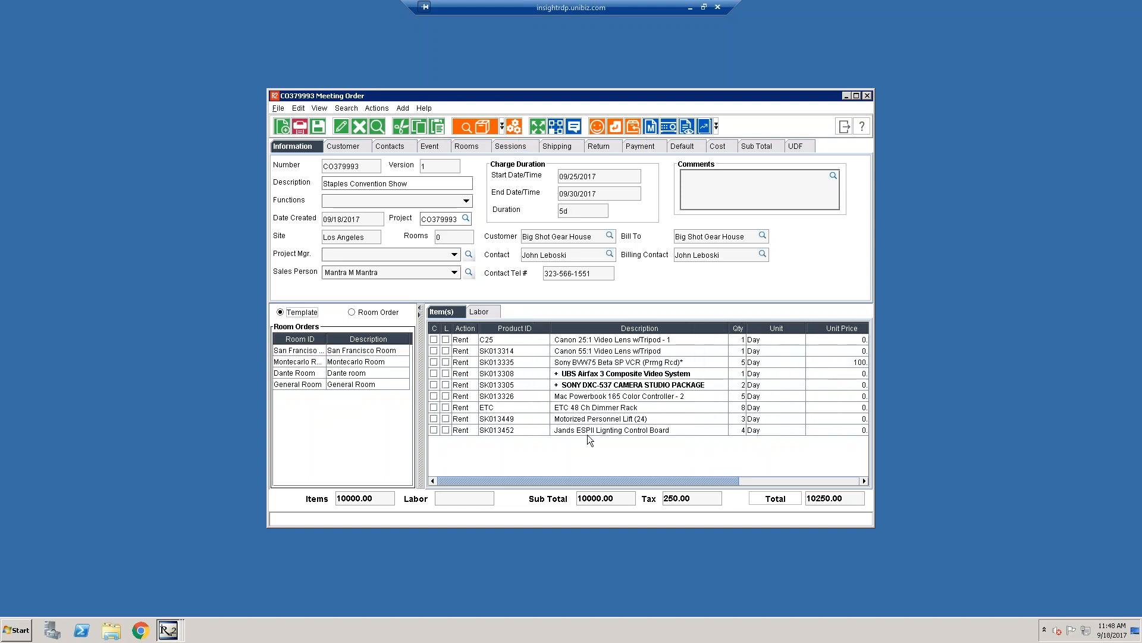
pyautogui.click(578, 408)
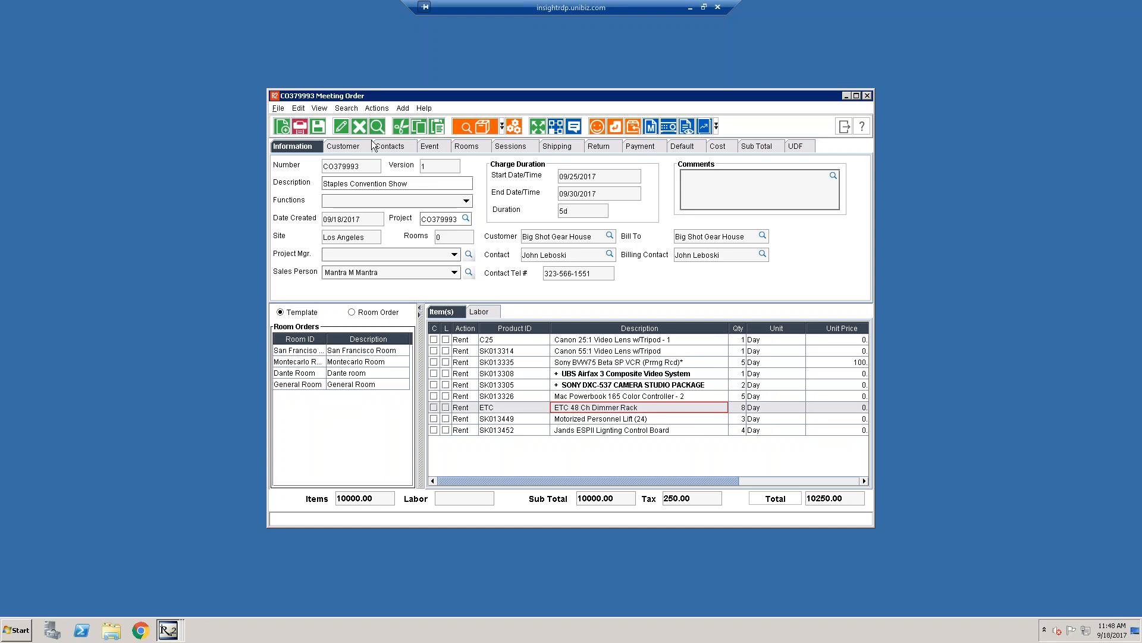
pyautogui.click(359, 127)
pyautogui.click(360, 126)
pyautogui.click(360, 126)
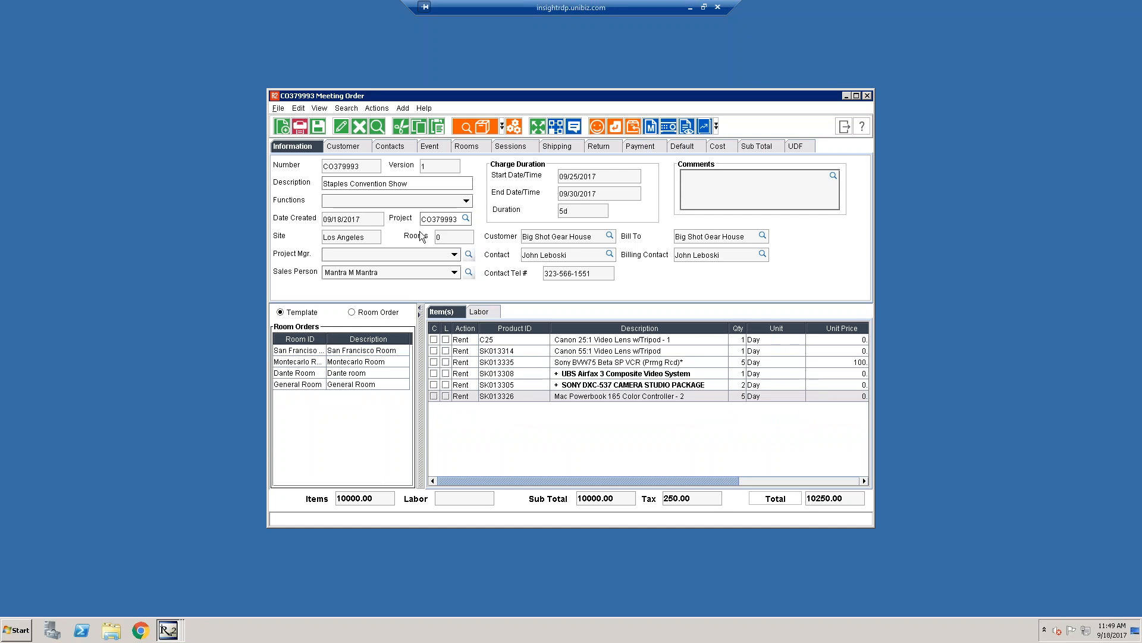
# Select all of the meeting order's rooms for update.
pyautogui.click(466, 146)
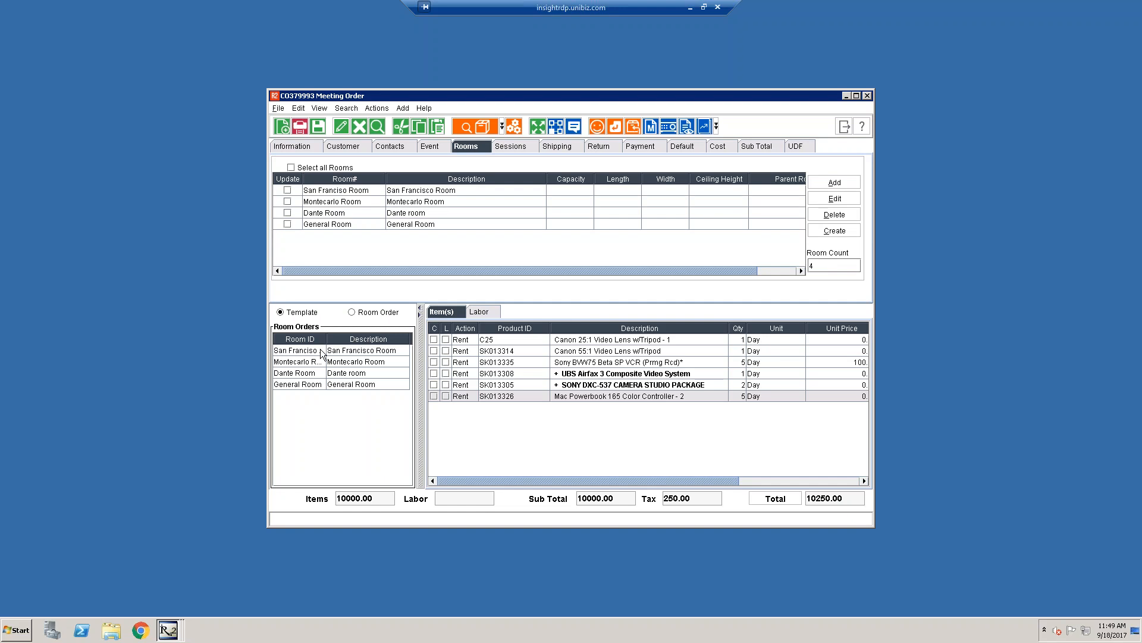
pyautogui.click(291, 167)
# Open the San Francisco Room order and expand the Canon 25:1 Video Lens line into its daily entries.
pyautogui.doubleClick(379, 352)
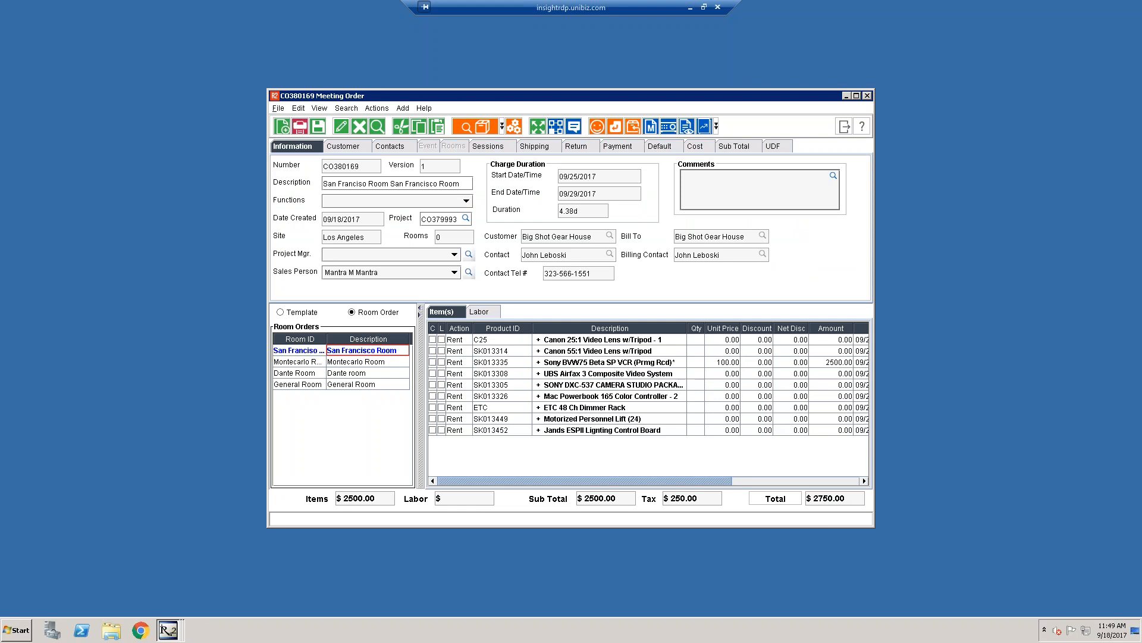
pyautogui.click(536, 342)
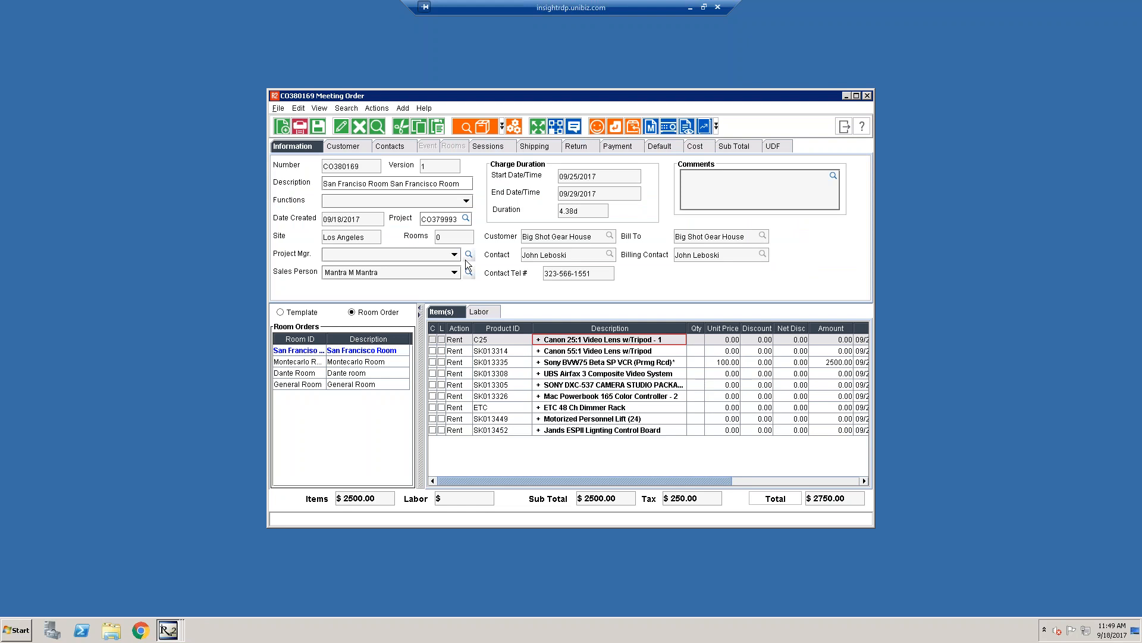
pyautogui.rightClick(564, 344)
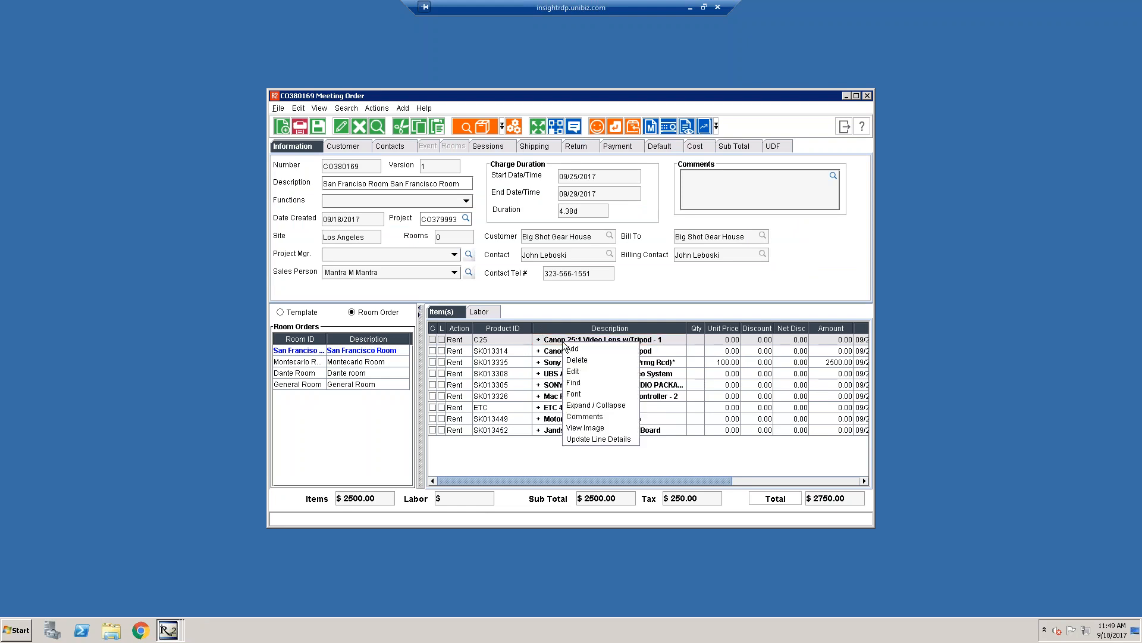
pyautogui.click(588, 405)
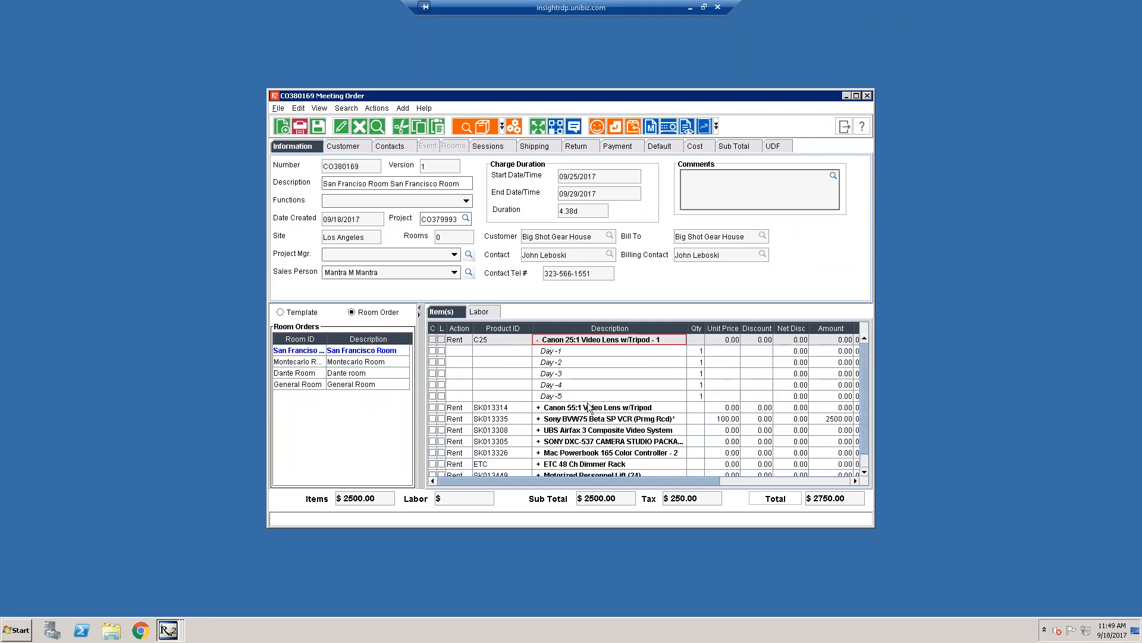
# Set the Canon 25:1 Video Lens w/Tripod quantity to 2 on Day-2 and 3 on Day-3.
pyautogui.click(583, 347)
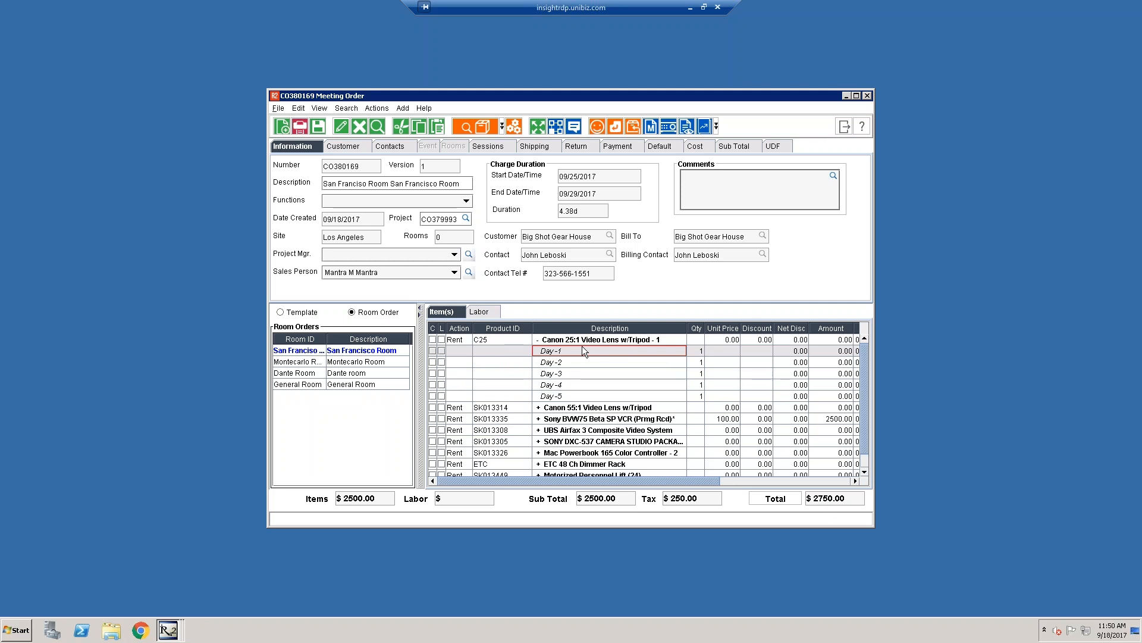
pyautogui.press('Tab')
pyautogui.press('Down')
pyautogui.write('2')
pyautogui.press('Return')
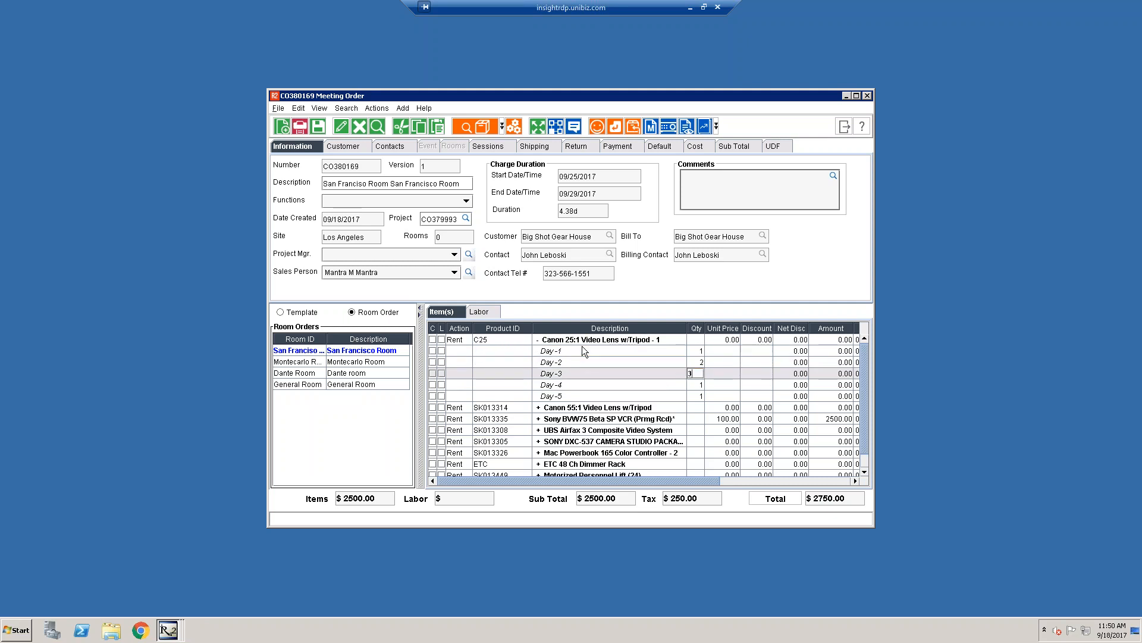
pyautogui.write('3')
pyautogui.press('Return')
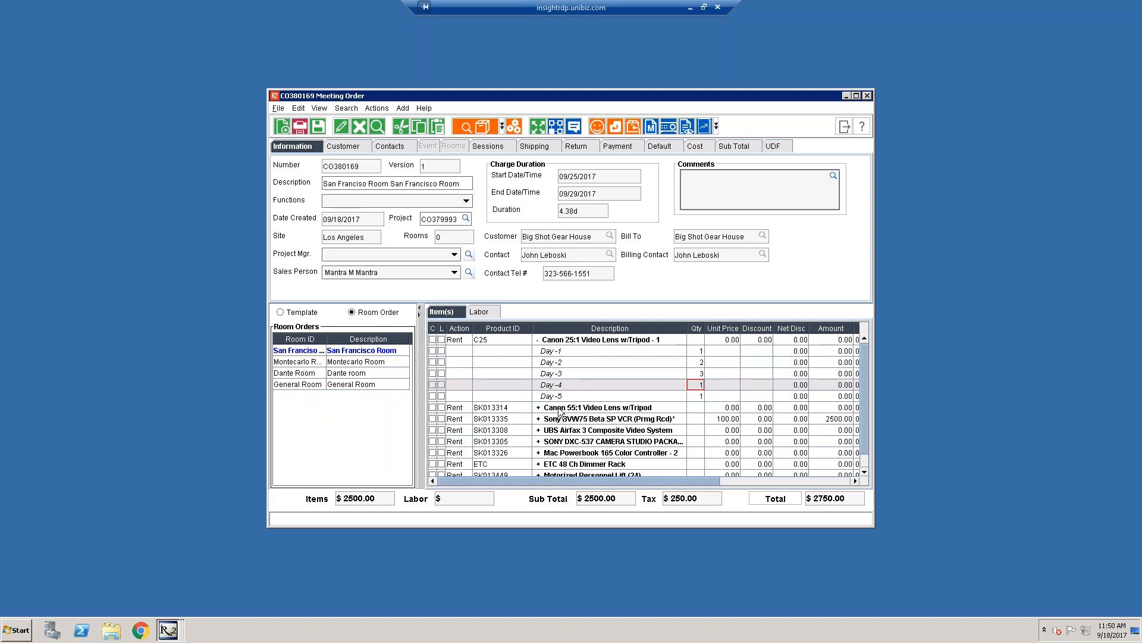
# Expand all items of the San Francisco Room order into their daily entries.
pyautogui.click(321, 109)
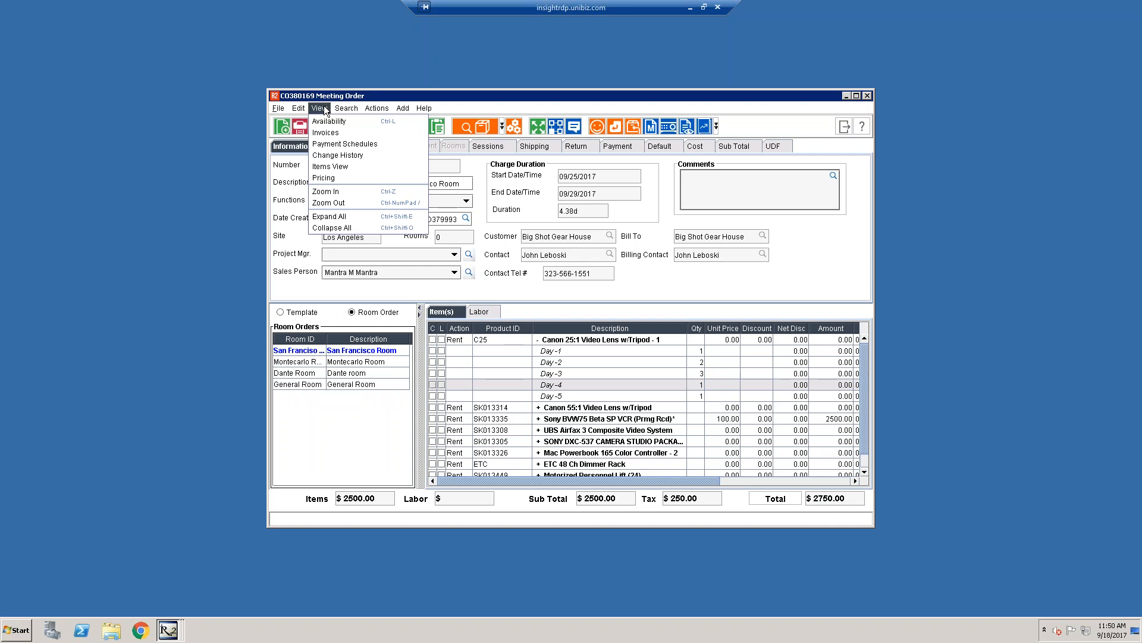
pyautogui.click(337, 217)
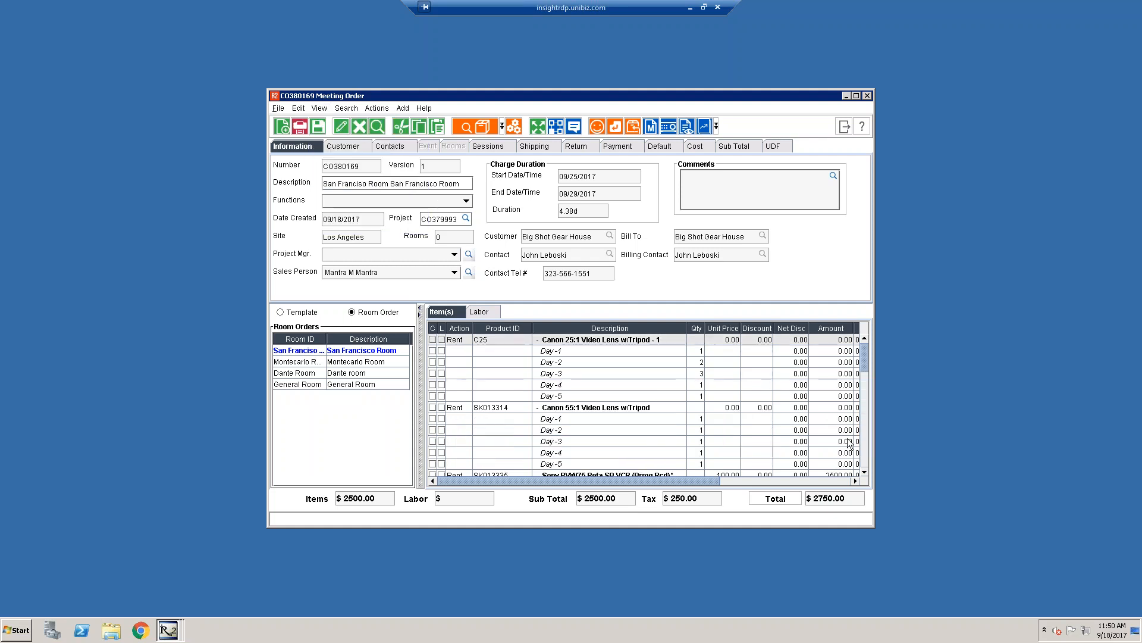
pyautogui.moveTo(866, 355); pyautogui.dragTo(852, 323)
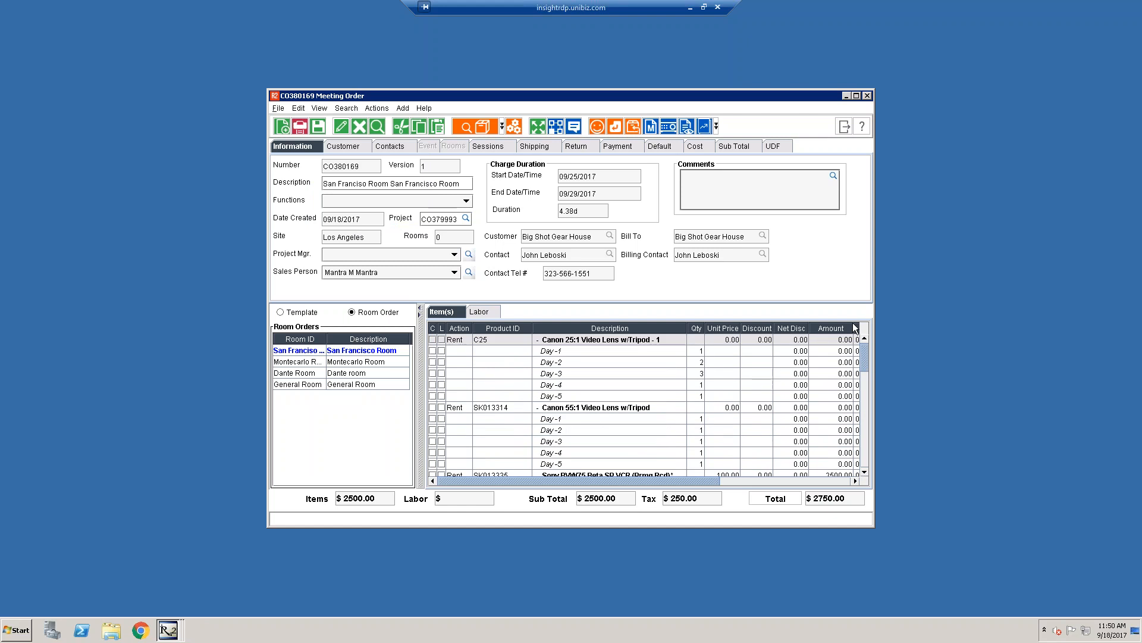
# Add an Audio section header directly above the Canon 55:1 Video Lens w/Tripod line and insert blank lines above that header.
pyautogui.click(550, 409)
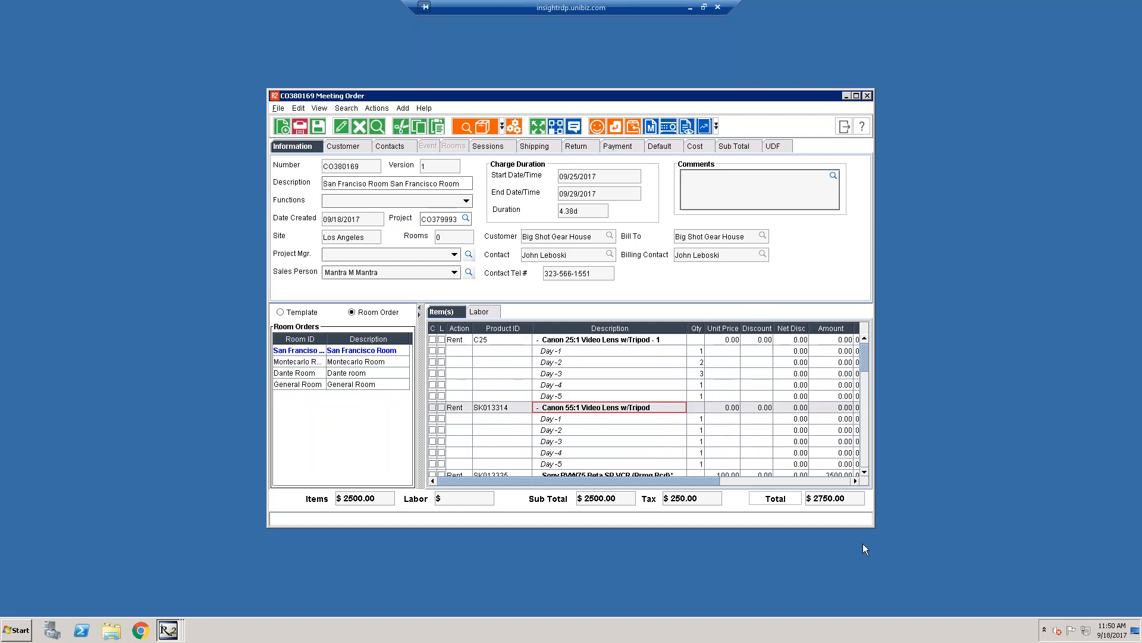
pyautogui.click(283, 129)
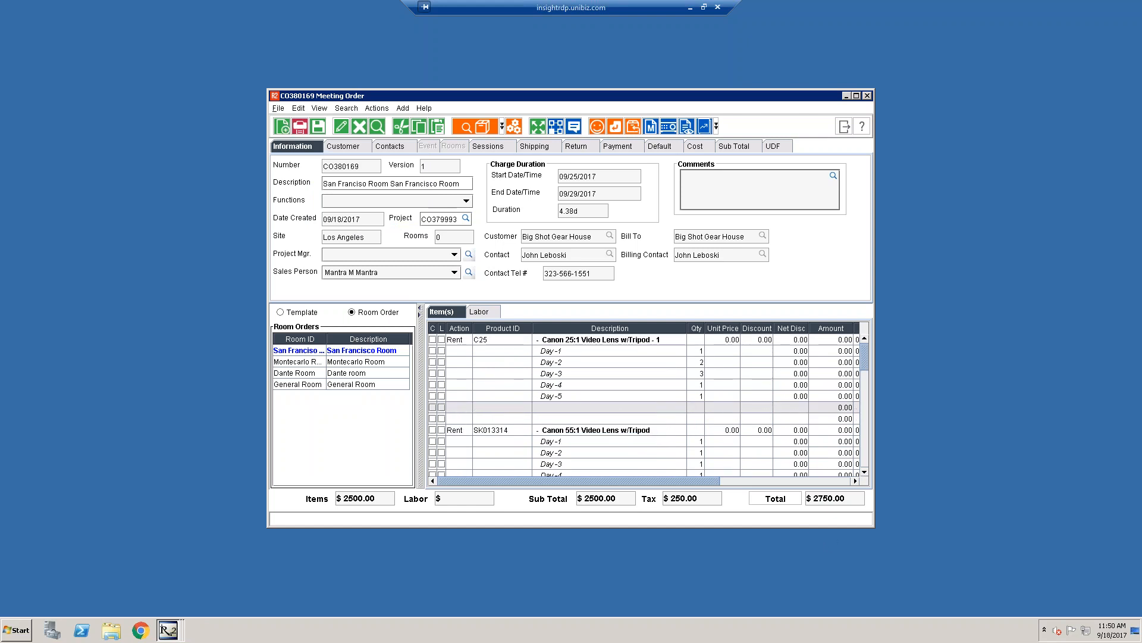
pyautogui.click(403, 107)
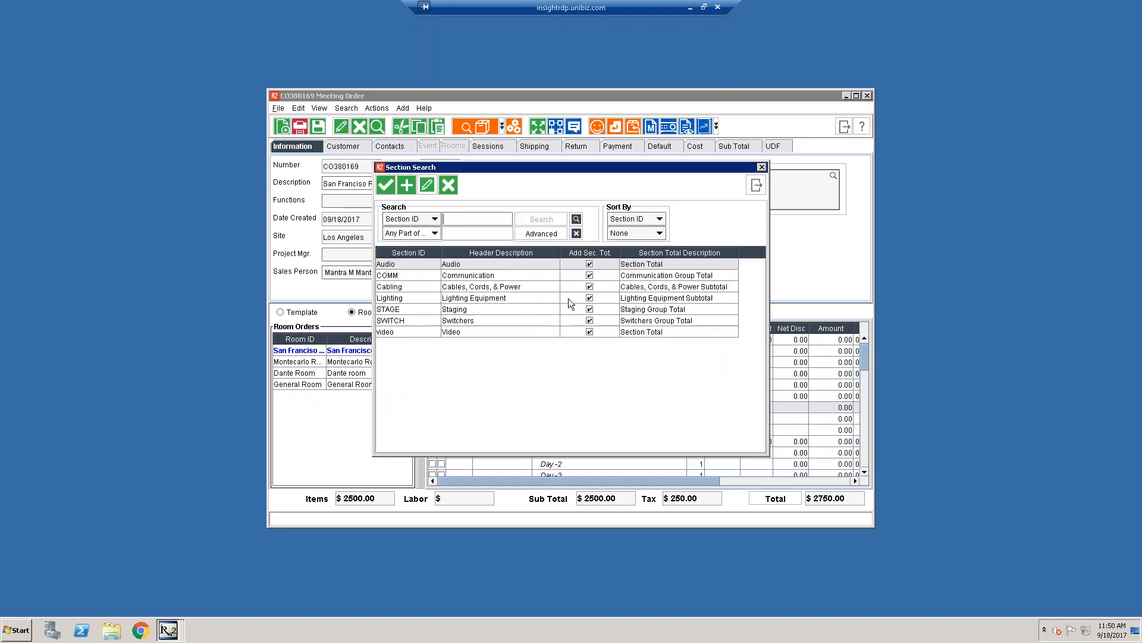
pyautogui.click(433, 263)
pyautogui.click(385, 185)
pyautogui.moveTo(585, 453); pyautogui.dragTo(577, 419)
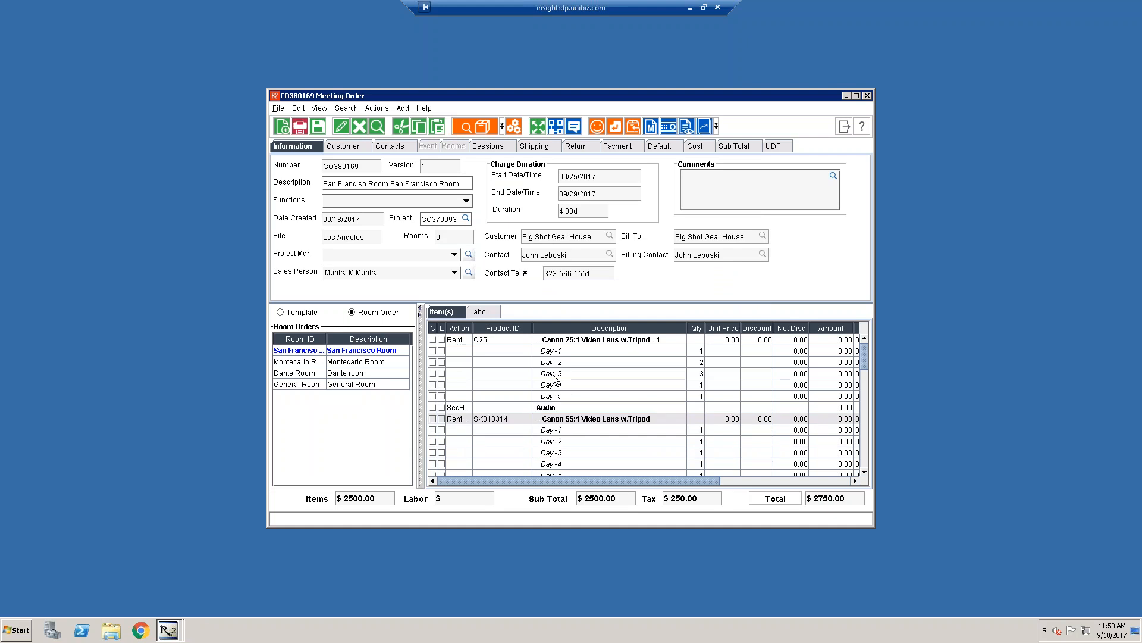
pyautogui.click(544, 409)
pyautogui.click(286, 124)
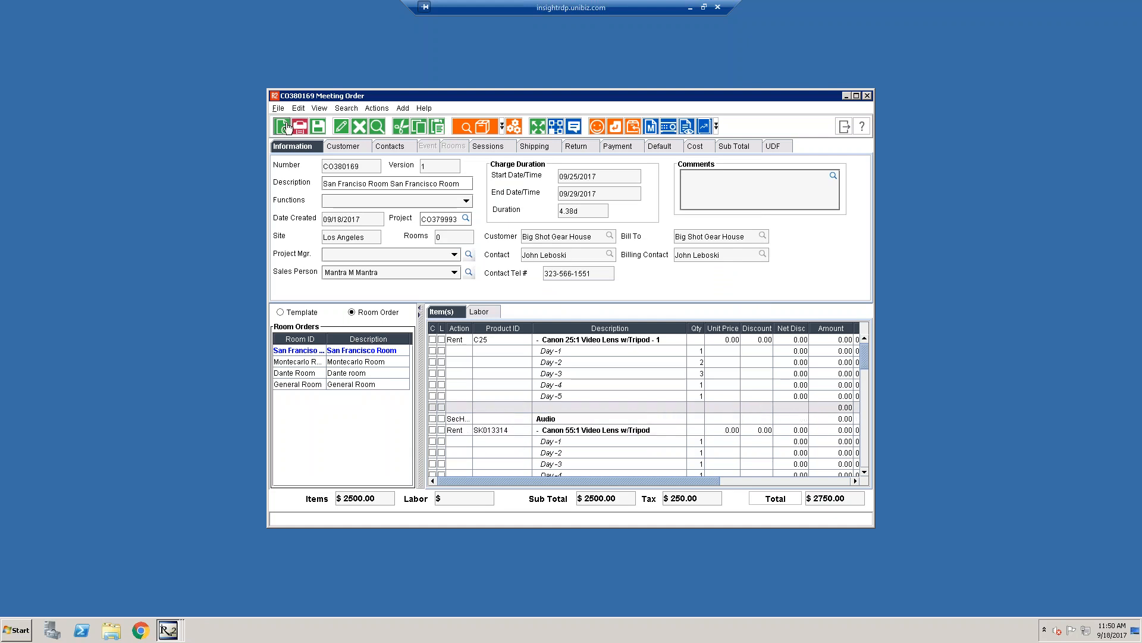
# Set the Canon 55:1 Video Lens w/Tripod quantity to 2 on Day-2, 3 on Day-3 and 4 on Day-4.
pyautogui.scroll(-3, 591, 355)
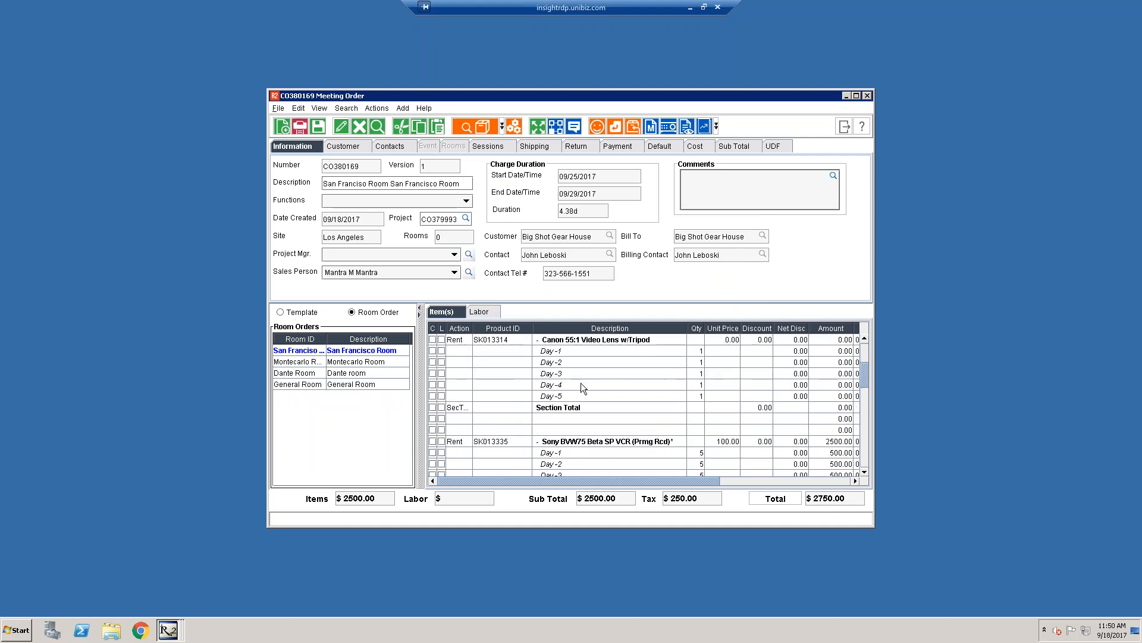
pyautogui.scroll(1, 581, 383)
pyautogui.click(699, 395)
pyautogui.write('2')
pyautogui.press('Down')
pyautogui.write('3')
pyautogui.press('Down')
pyautogui.write('4')
pyautogui.press('Down')
# Set the Sony BVW75 Beta SP VCR quantity to 2 on Day-2 and 3 on Day-3.
pyautogui.scroll(-3, 680, 406)
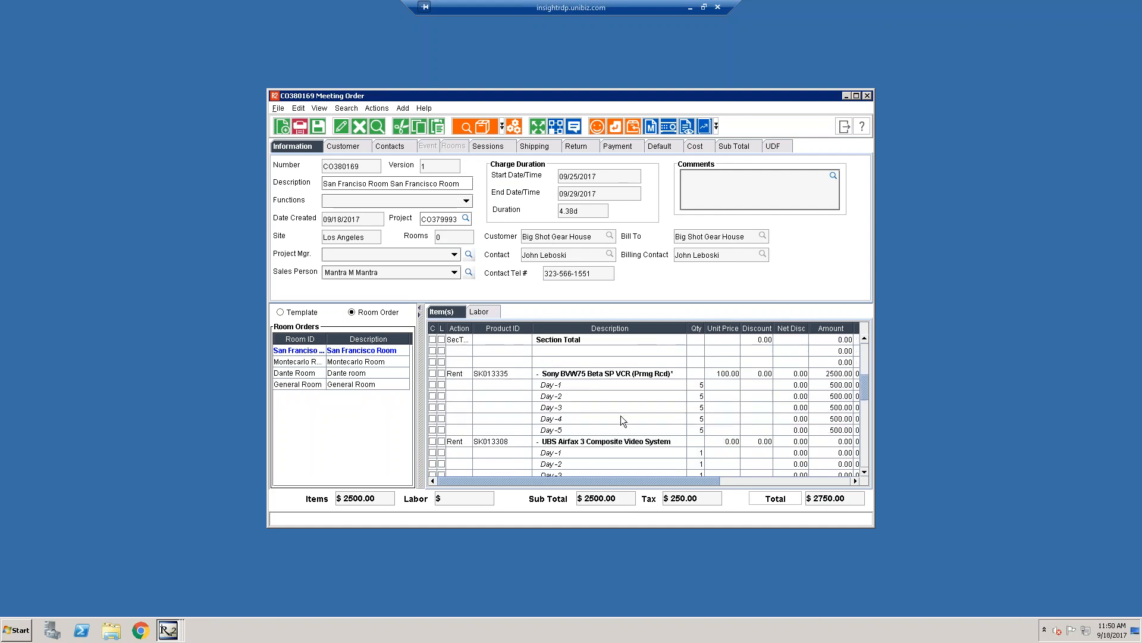
pyautogui.click(701, 397)
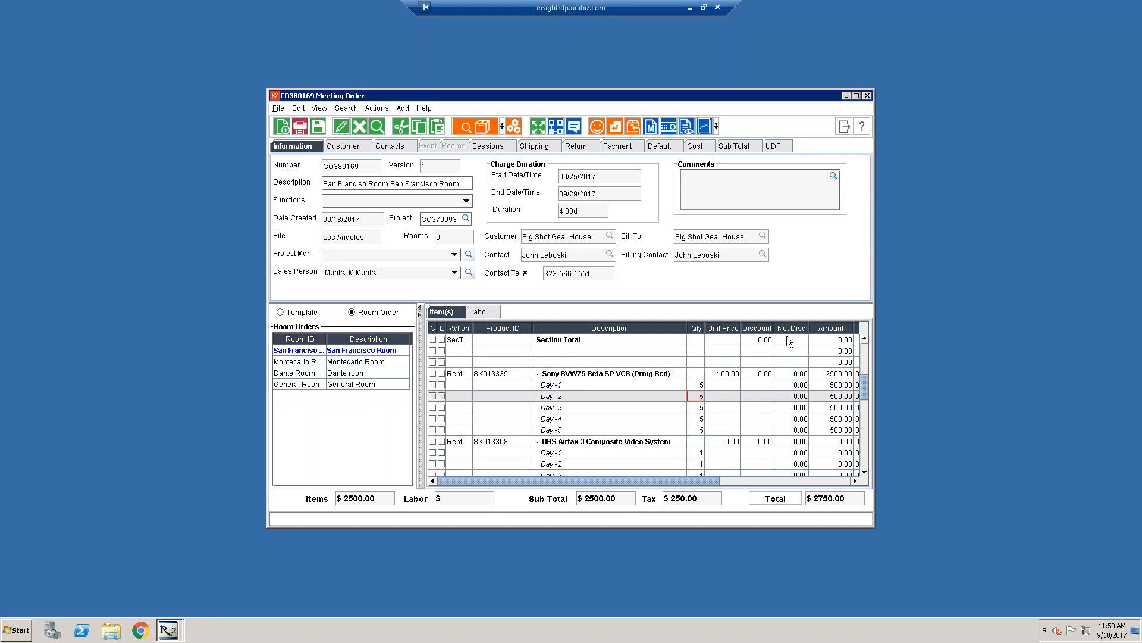
pyautogui.write('2')
pyautogui.press('Down')
pyautogui.write('3')
pyautogui.press('Down')
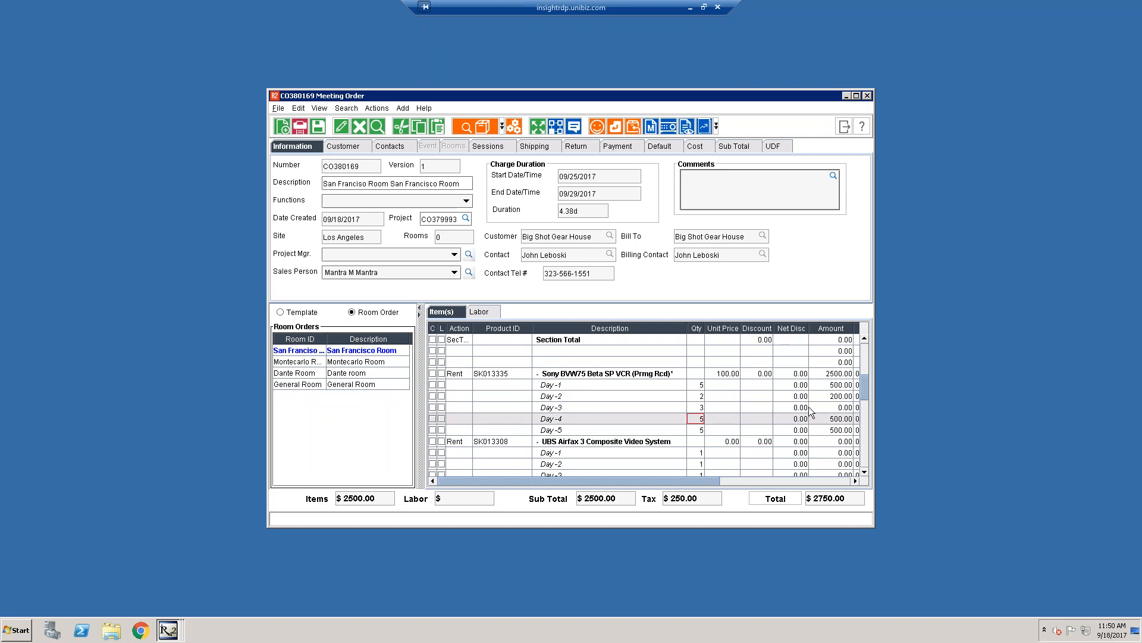
# Delete the UBS Airfax 3 Composite Video System, SONY DXC-537 Camera Studio Package and Mac Powerbook 165 Color Controller from the room order.
pyautogui.scroll(-2, 808, 407)
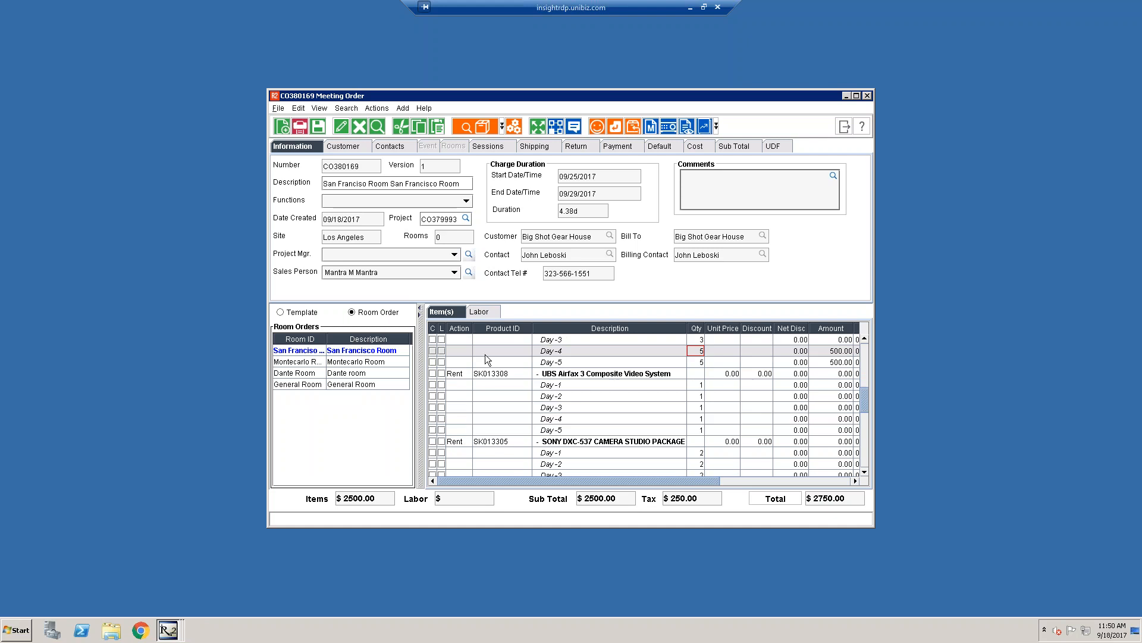
pyautogui.click(514, 373)
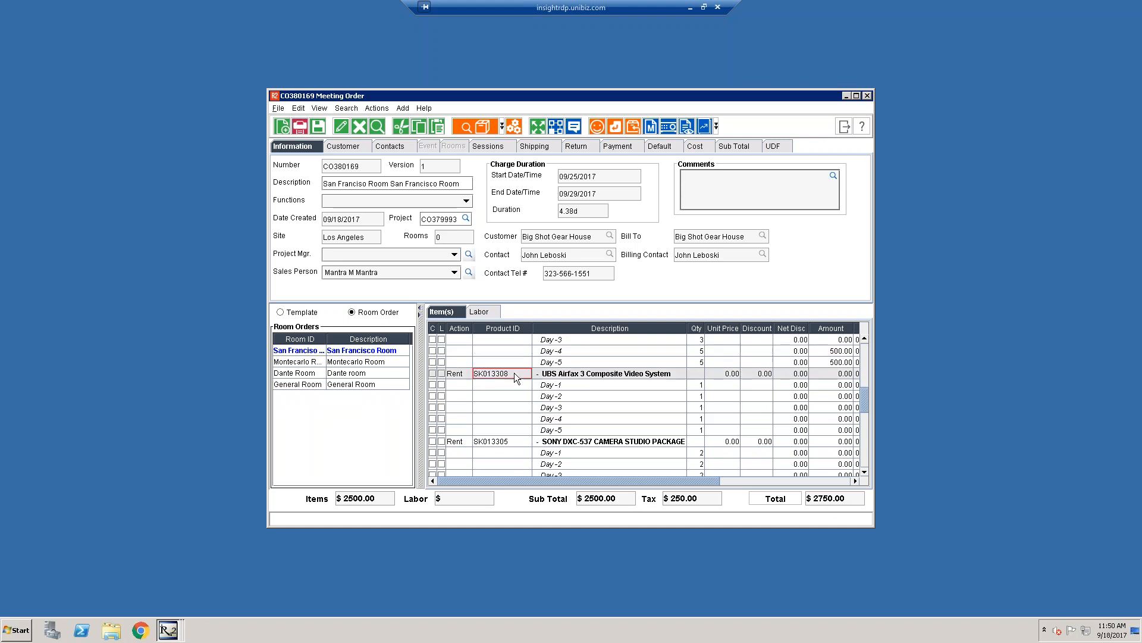
pyautogui.click(365, 128)
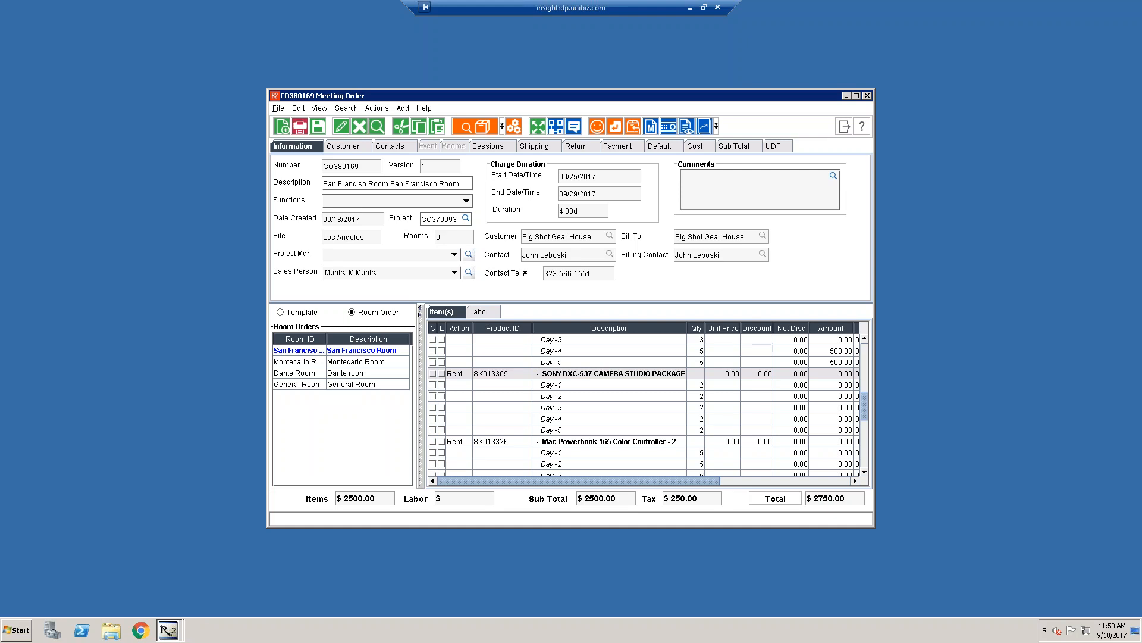
pyautogui.click(360, 130)
pyautogui.click(556, 377)
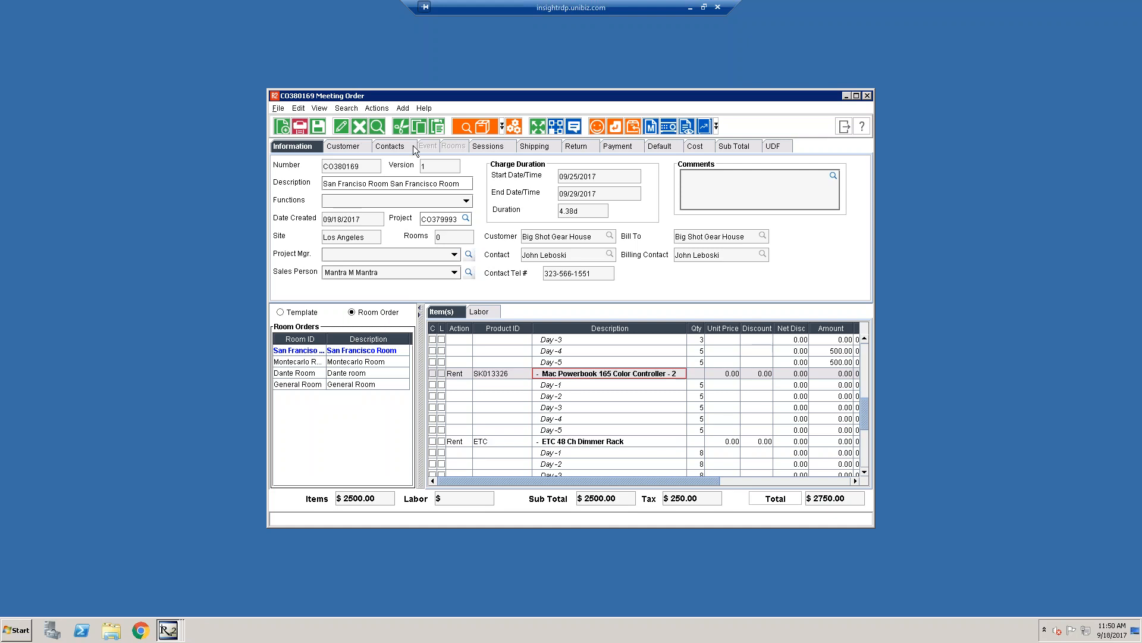
pyautogui.click(360, 127)
# Set the ETC 48 Ch Dimmer Rack quantities to 5, 3, 2 and 1 for Day-2 through Day-5.
pyautogui.click(697, 361)
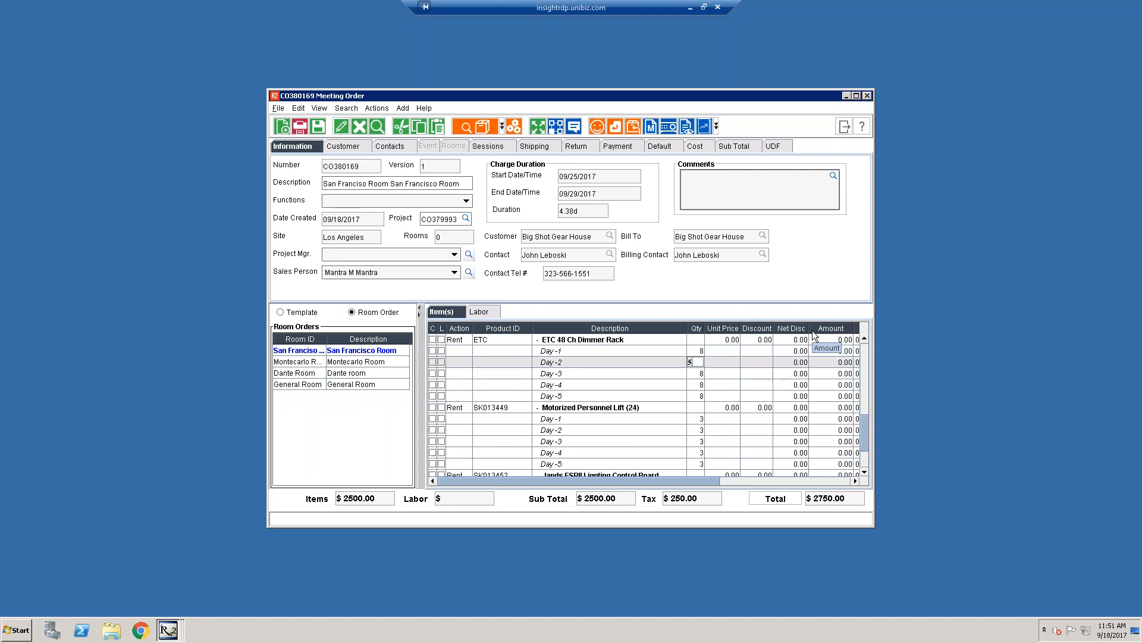
pyautogui.write('5')
pyautogui.press('Return')
pyautogui.write('3')
pyautogui.press('Return')
pyautogui.write('2')
pyautogui.press('Return')
pyautogui.write('1')
pyautogui.press('Return')
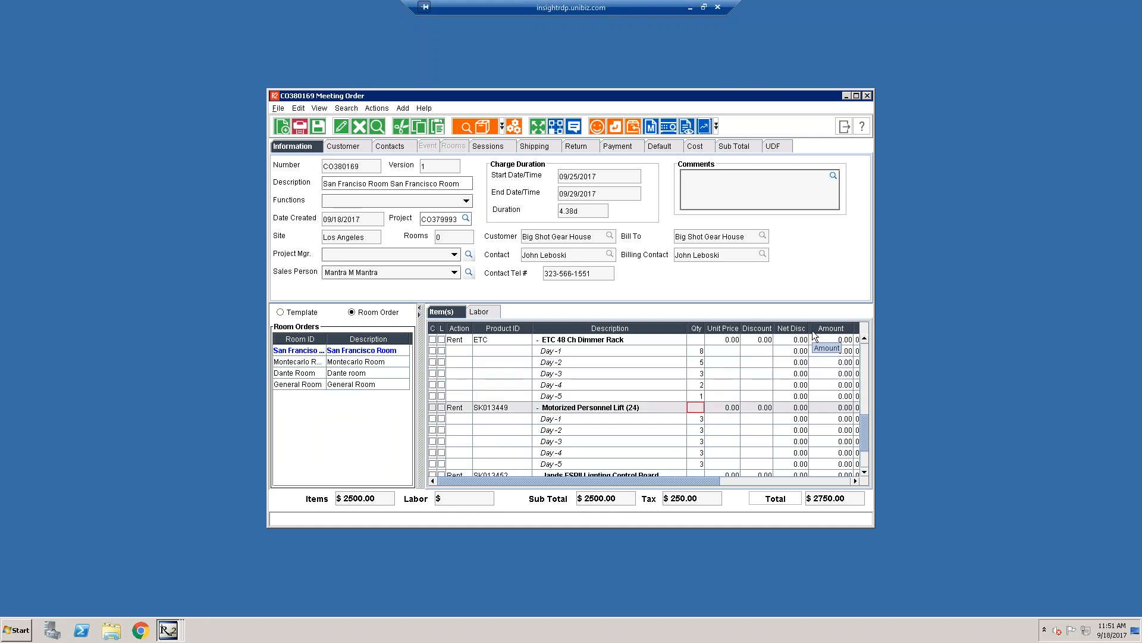
# Set the Motorized Personnel Lift quantity to 2 on Day-2 and 1 on each of Day-3, Day-4 and Day-5.
pyautogui.press('Return')
pyautogui.press('Return')
pyautogui.write('2')
pyautogui.press('Return')
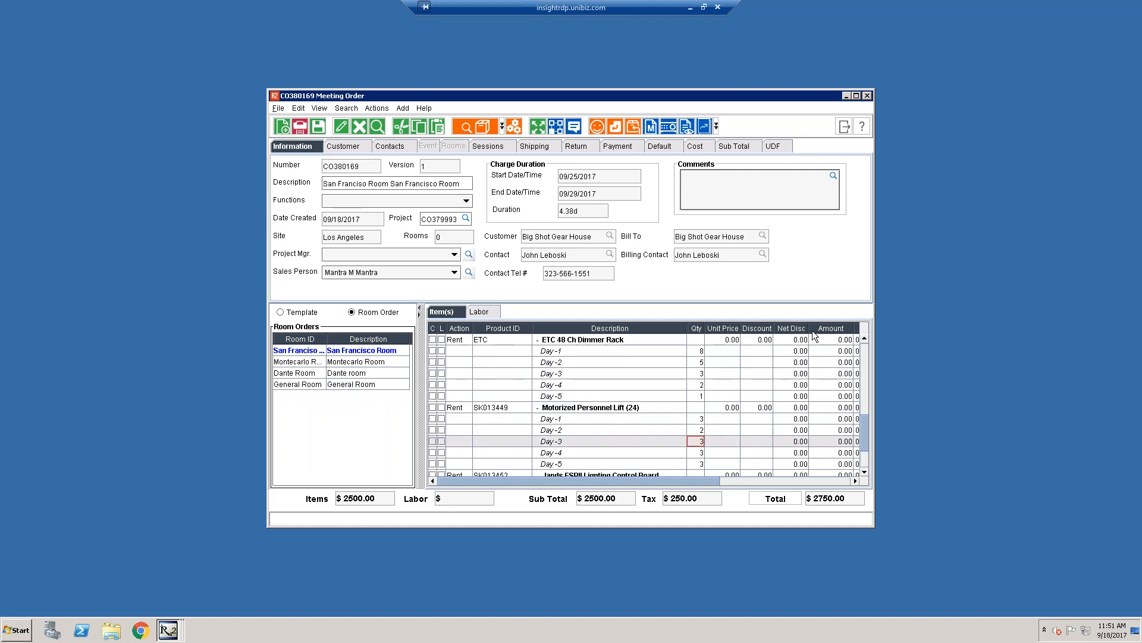
pyautogui.write('1')
pyautogui.press('Return')
pyautogui.write('1')
pyautogui.press('Return')
pyautogui.write('1')
pyautogui.press('Return')
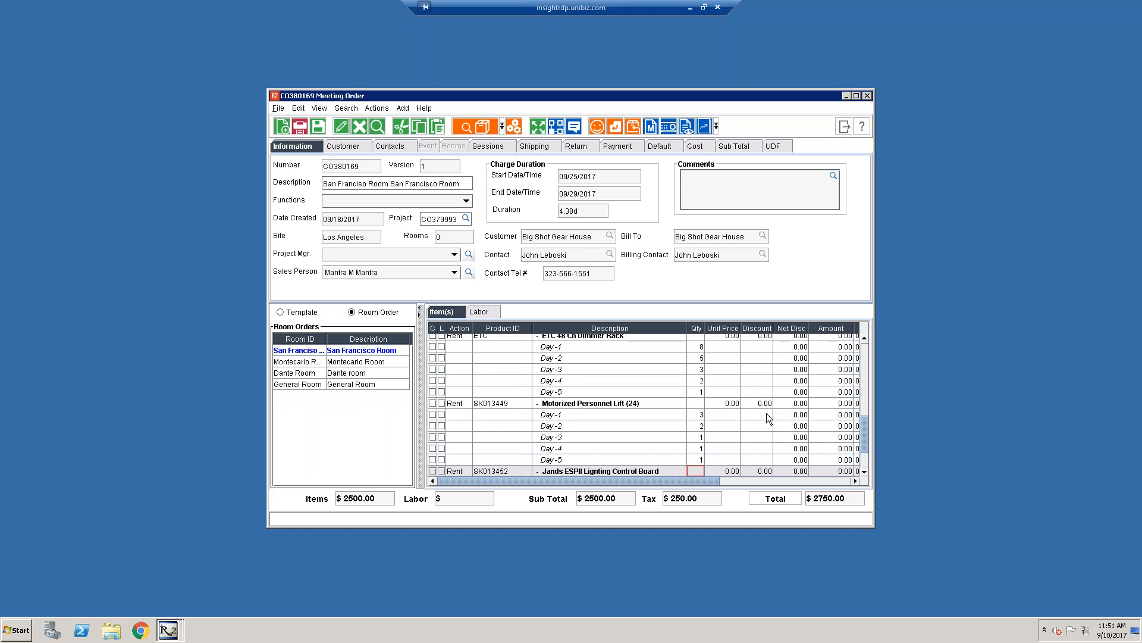
# Set the Jands ESPII lighting control board quantity to 0 on all five days.
pyautogui.scroll(-2, 740, 400)
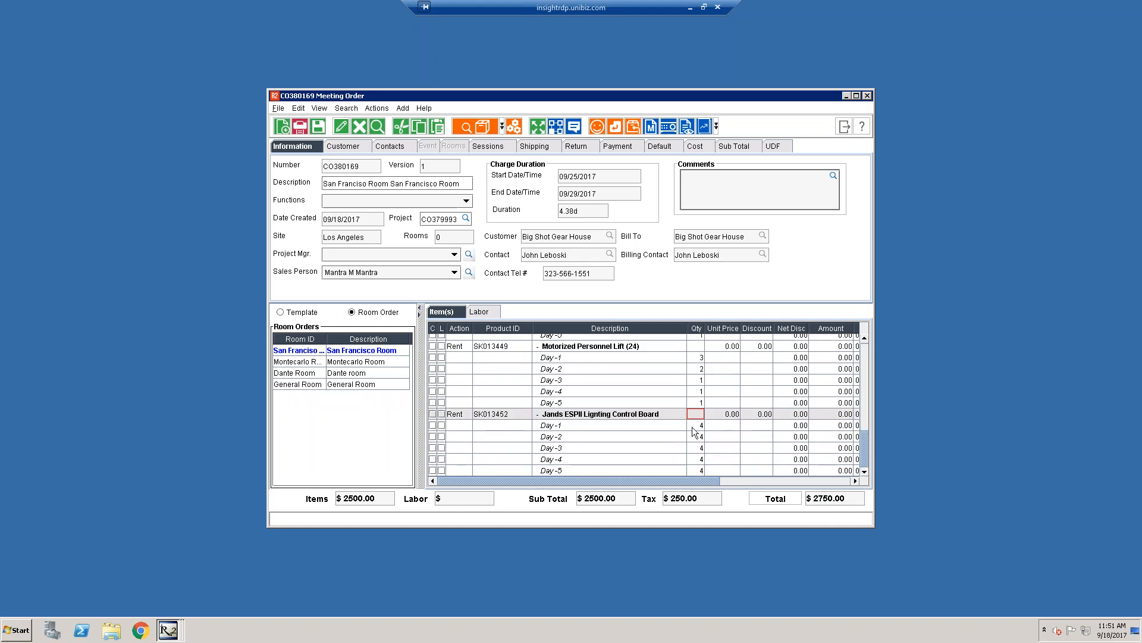
pyautogui.press('Return')
pyautogui.write('0')
pyautogui.press('Return')
pyautogui.write('0')
pyautogui.press('Return')
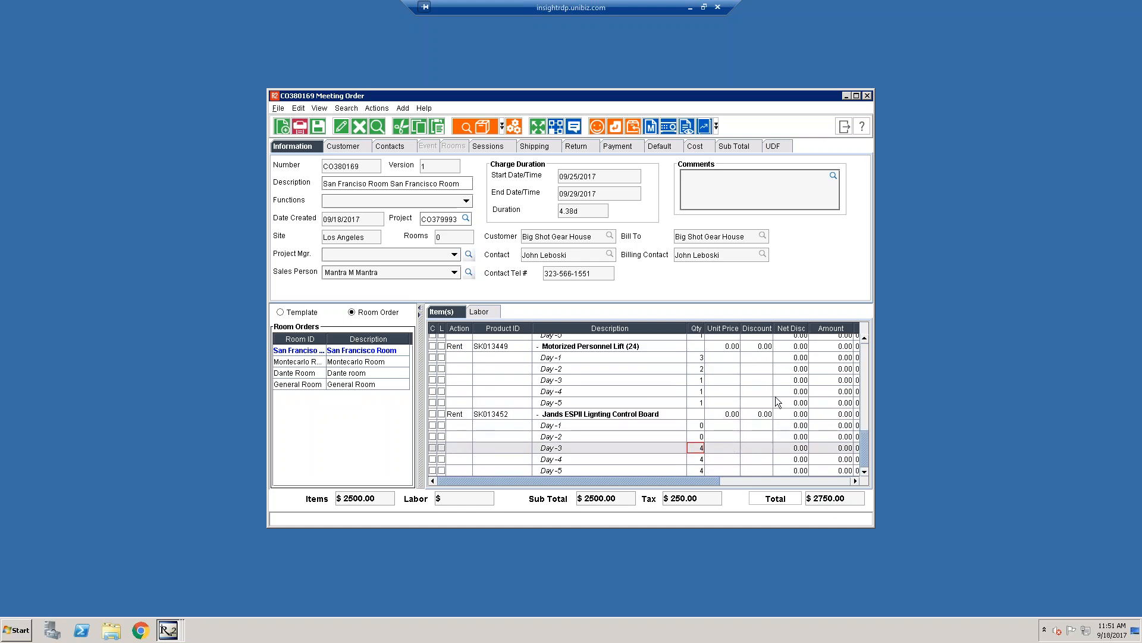
pyautogui.write('0')
pyautogui.press('Return')
pyautogui.write('0')
pyautogui.press('Return')
pyautogui.write('0')
pyautogui.press('Return')
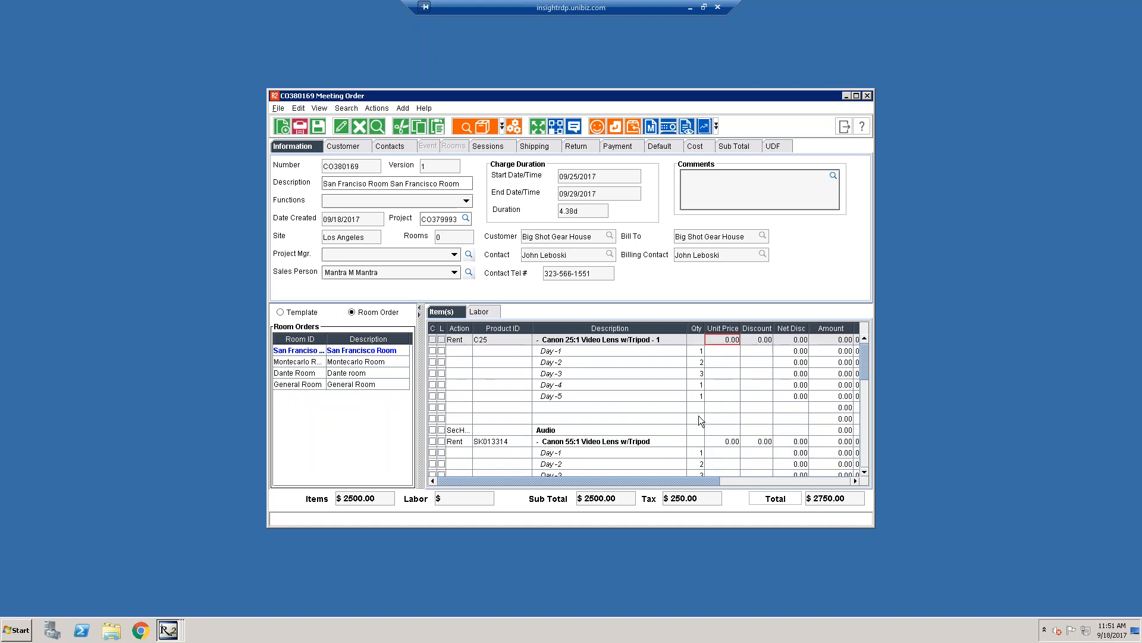
# Set the room's labor quantities to 2 Video Engineers, 3 Audio Engineers and 4 Camera Operators, and delete the Rigger.
pyautogui.click(494, 314)
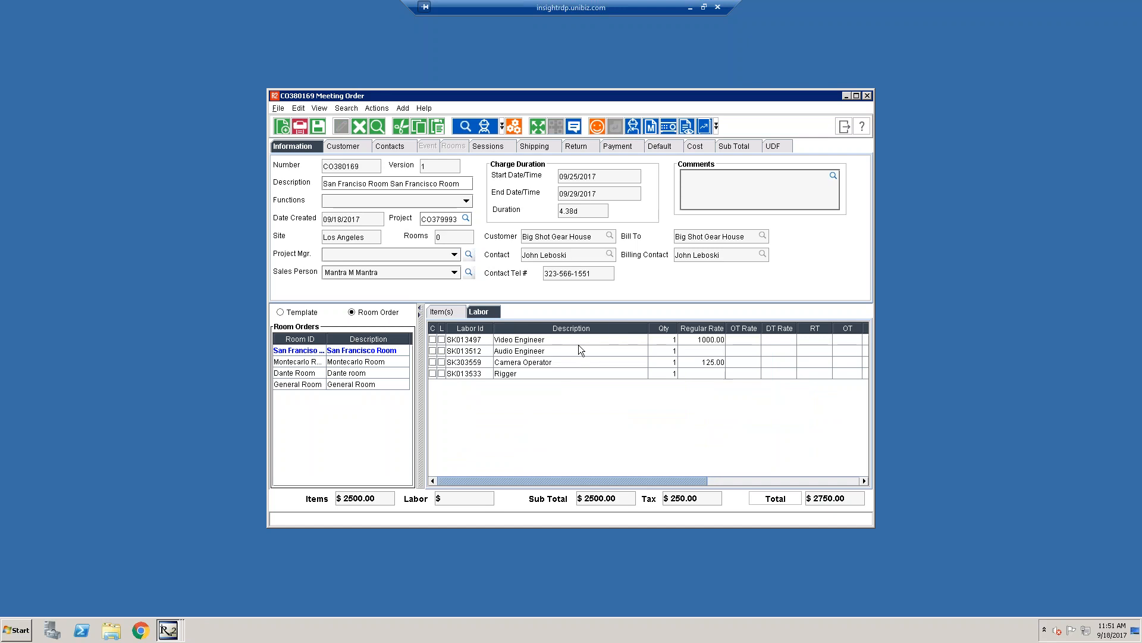
pyautogui.click(672, 339)
pyautogui.write('2')
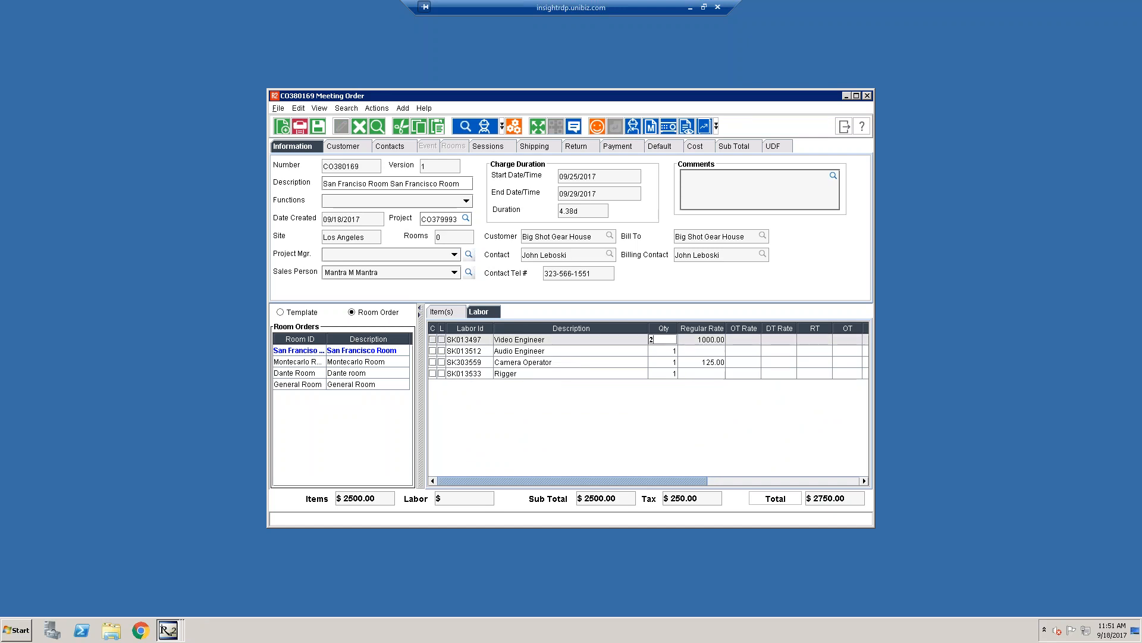
pyautogui.press('Return')
pyautogui.write('3')
pyautogui.press('Return')
pyautogui.write('4')
pyautogui.press('Return')
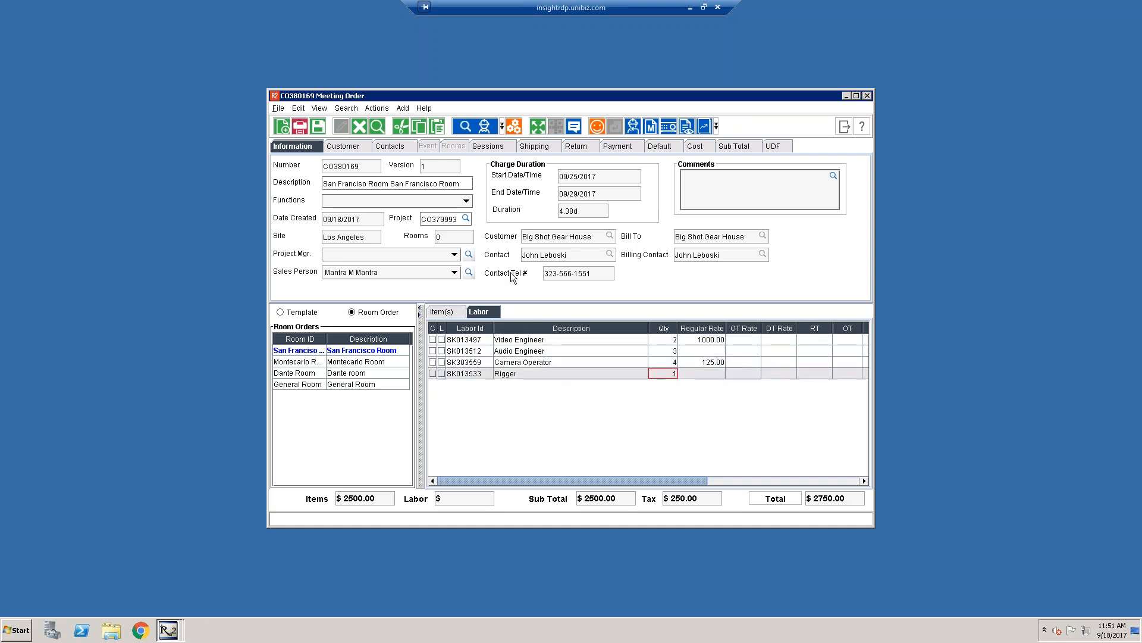
pyautogui.click(494, 373)
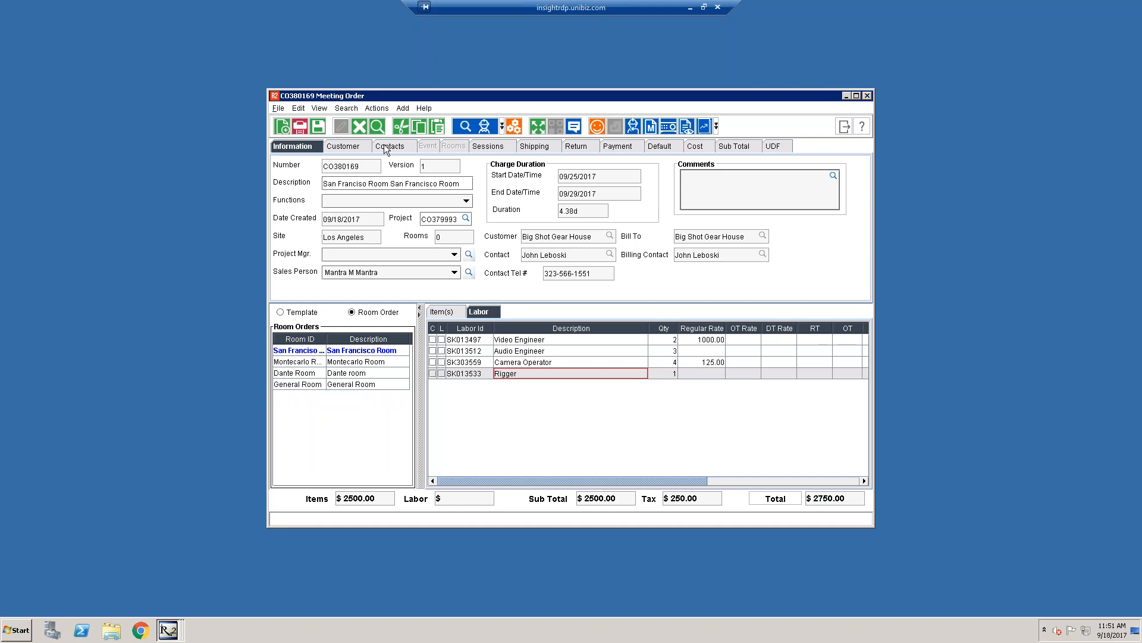
pyautogui.click(361, 126)
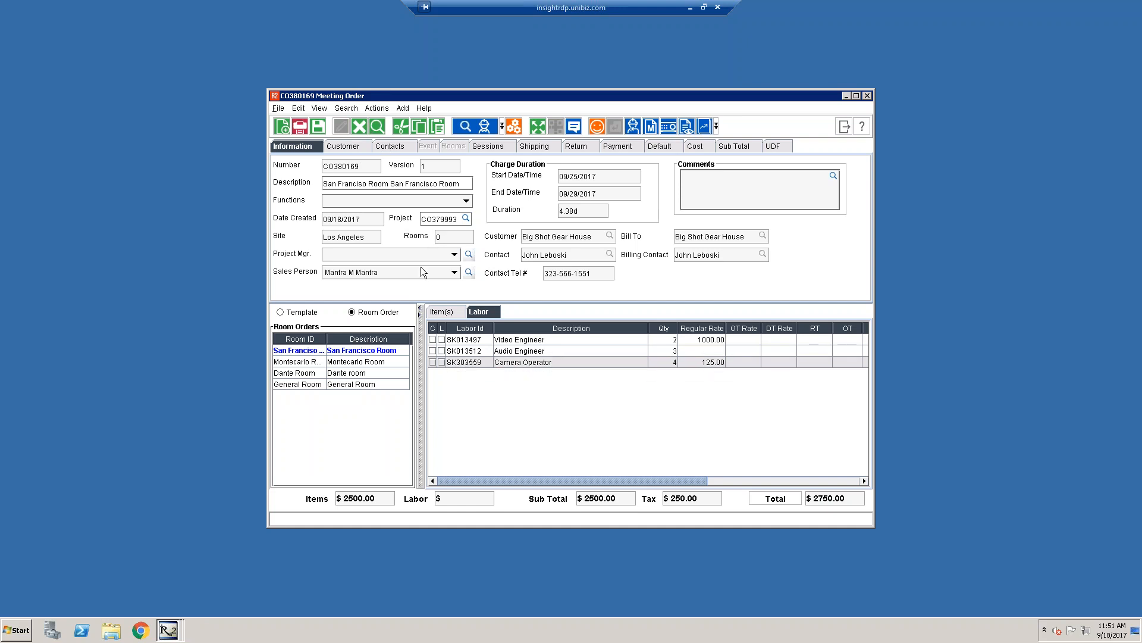
# Open the Montecarlo, Dante and General Room orders in turn and view the General Room's shipping details.
pyautogui.click(354, 363)
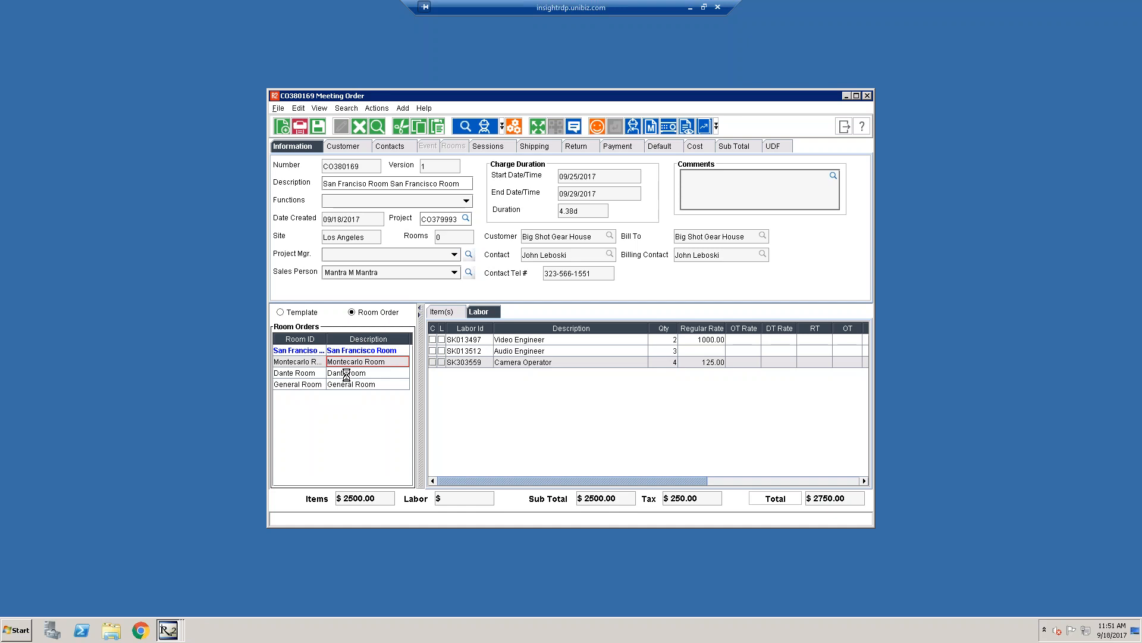
pyautogui.click(347, 372)
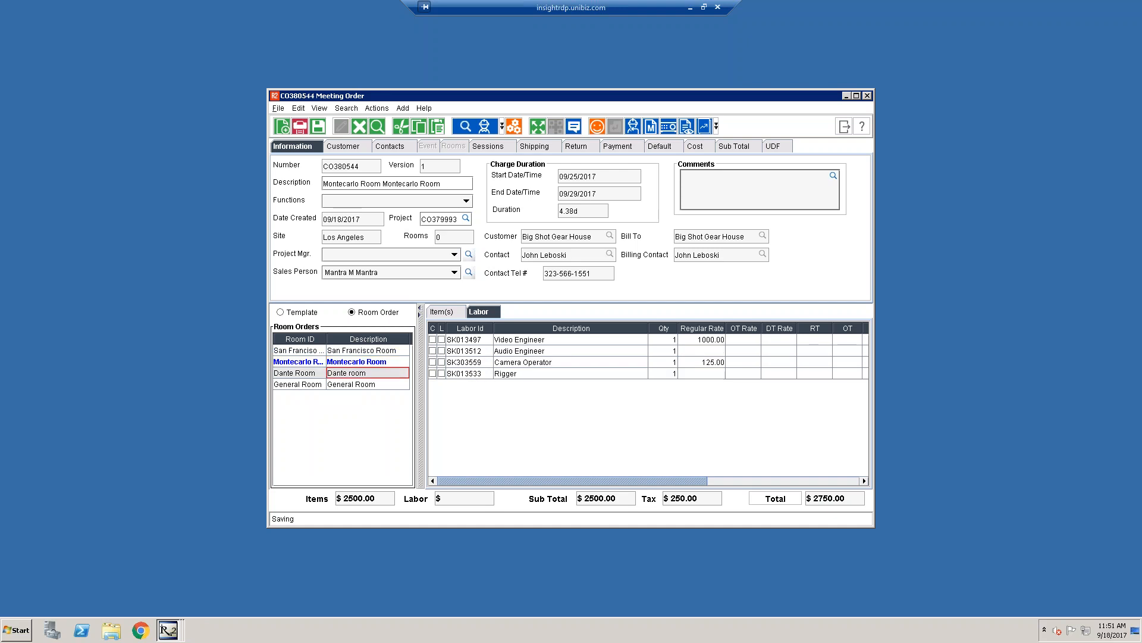
pyautogui.click(347, 384)
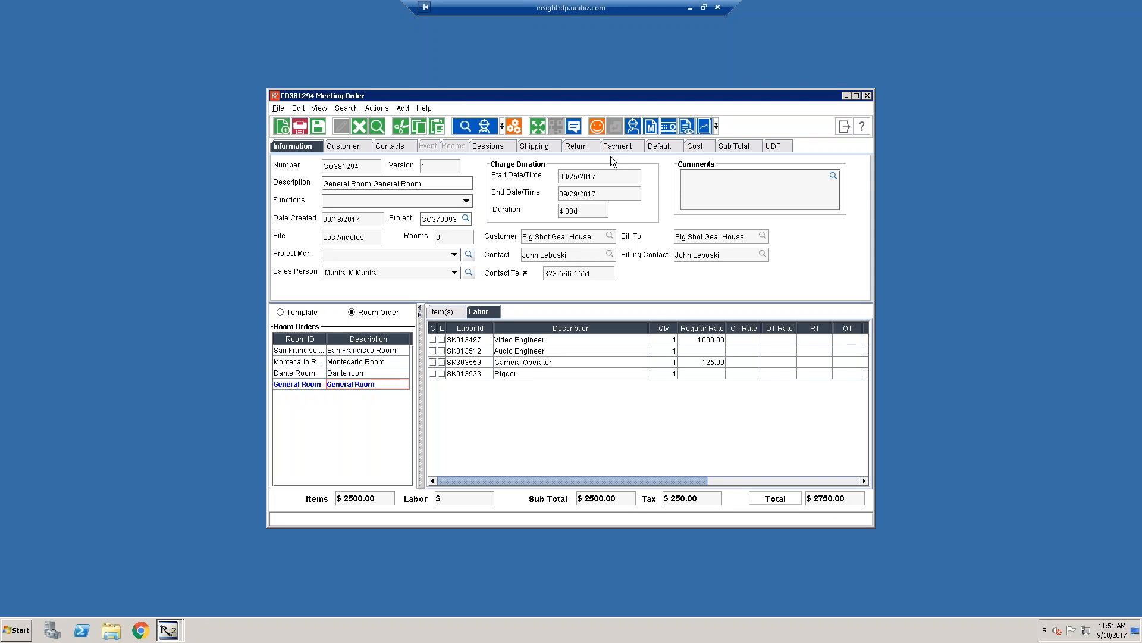
pyautogui.click(535, 148)
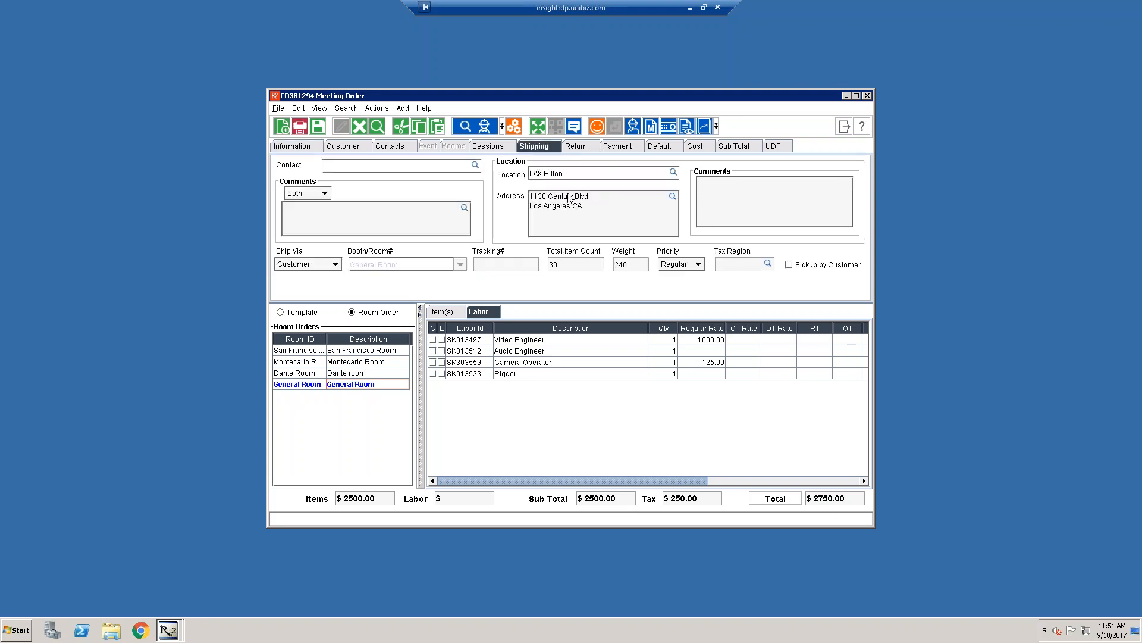
# Review the General Room order's payment and subtotal details and set its order discount to 10.00.
pyautogui.click(618, 146)
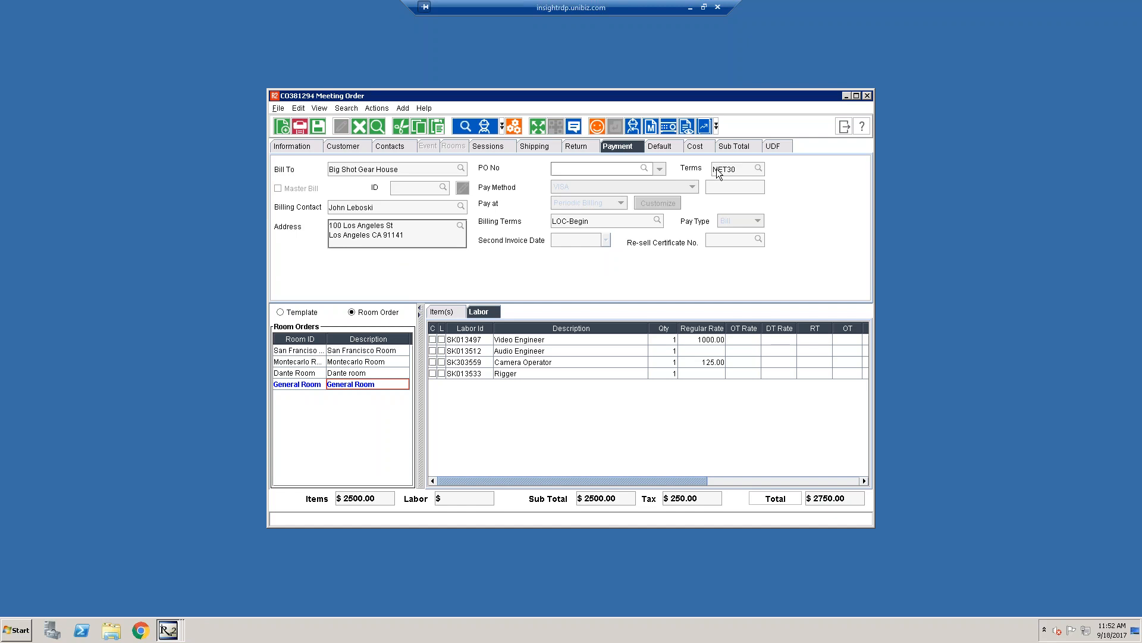
pyautogui.click(738, 145)
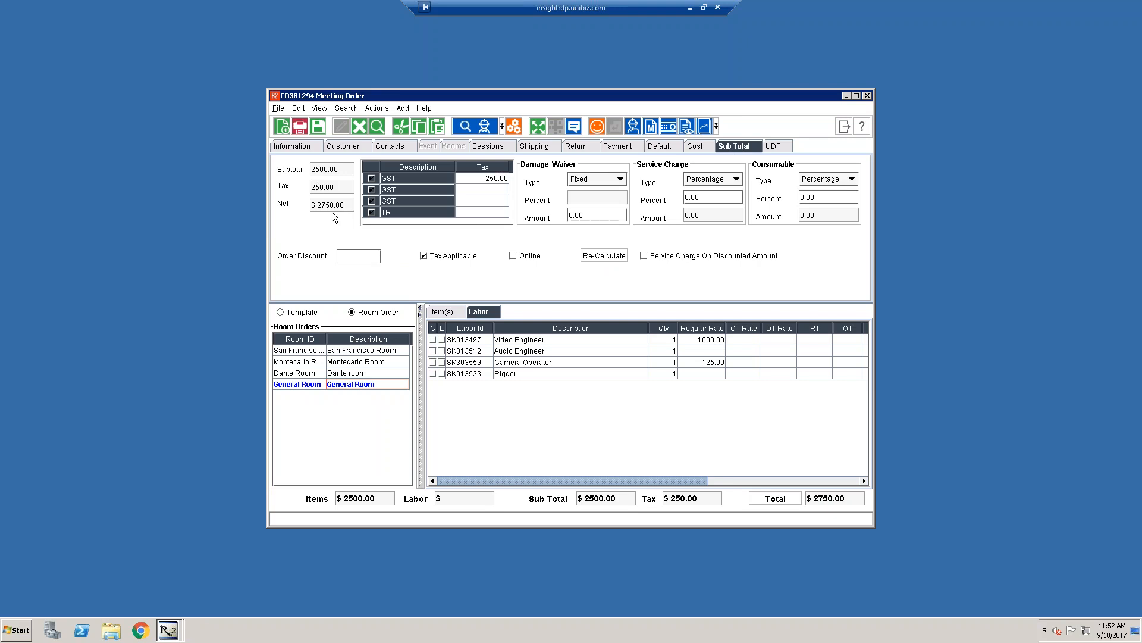
pyautogui.click(339, 256)
pyautogui.write('10.00')
# Open the San Francisco Room order and view its rental items and labor lines.
pyautogui.click(317, 351)
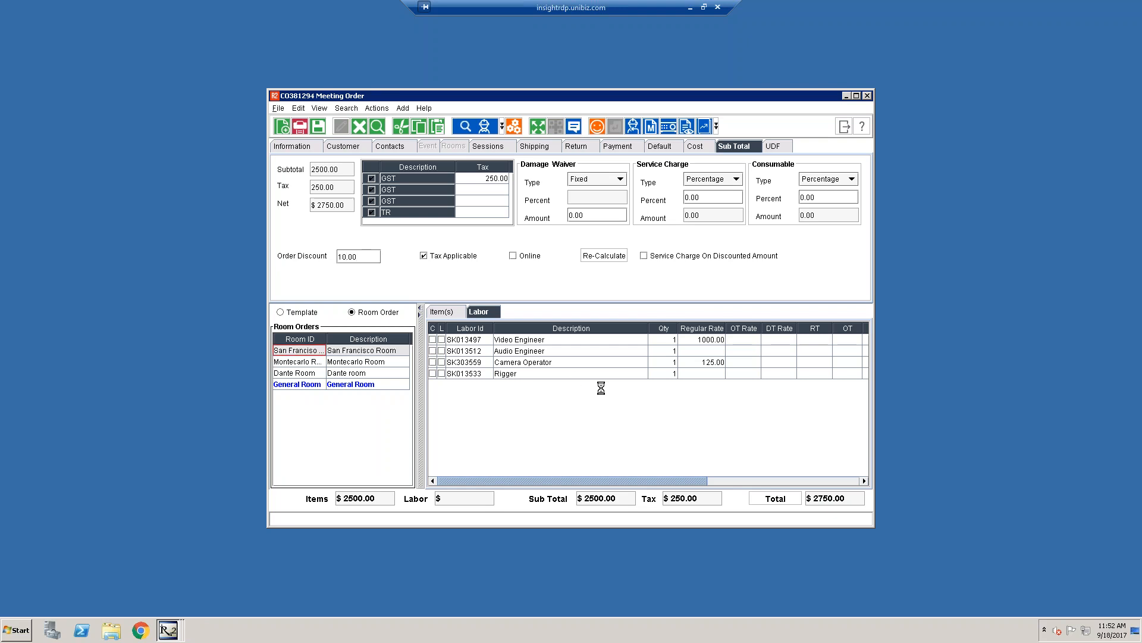
pyautogui.click(457, 314)
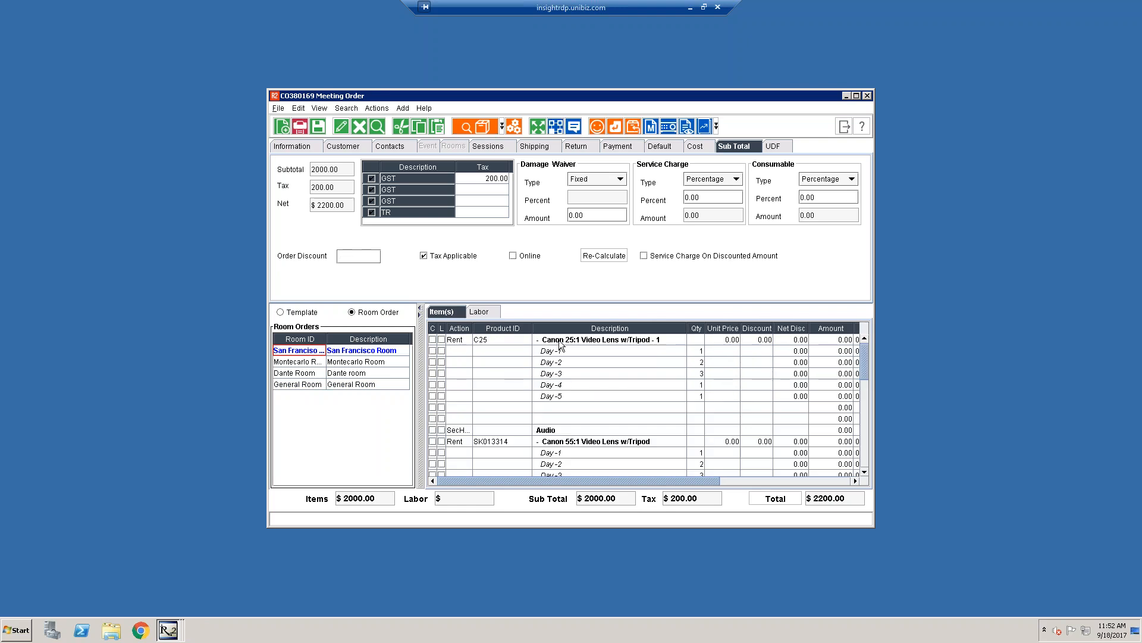
pyautogui.click(482, 312)
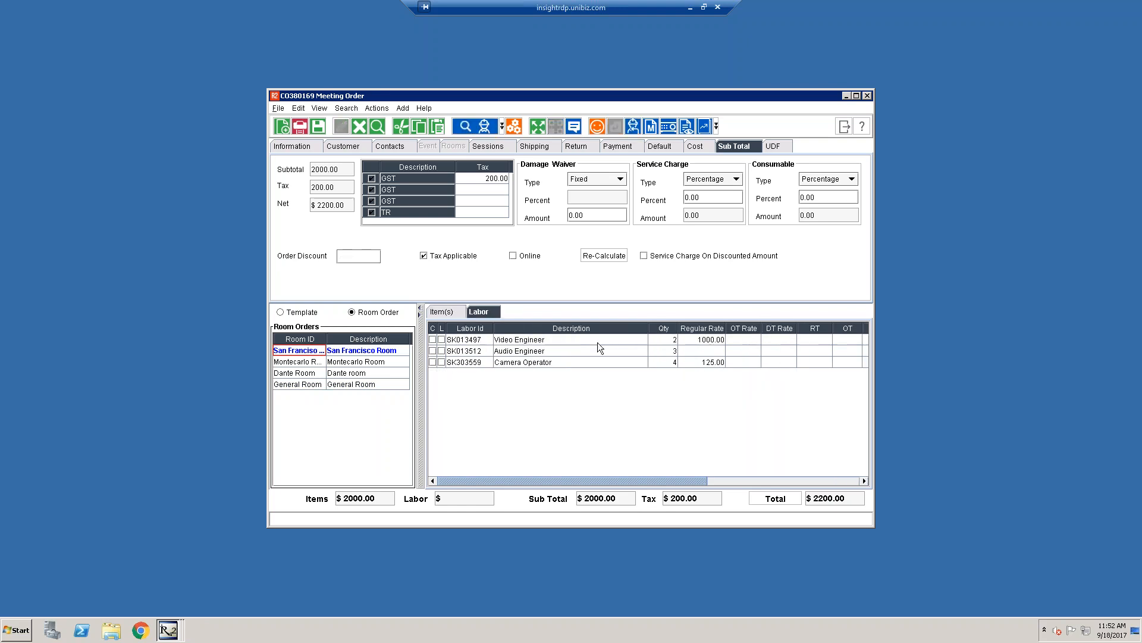
pyautogui.click(691, 340)
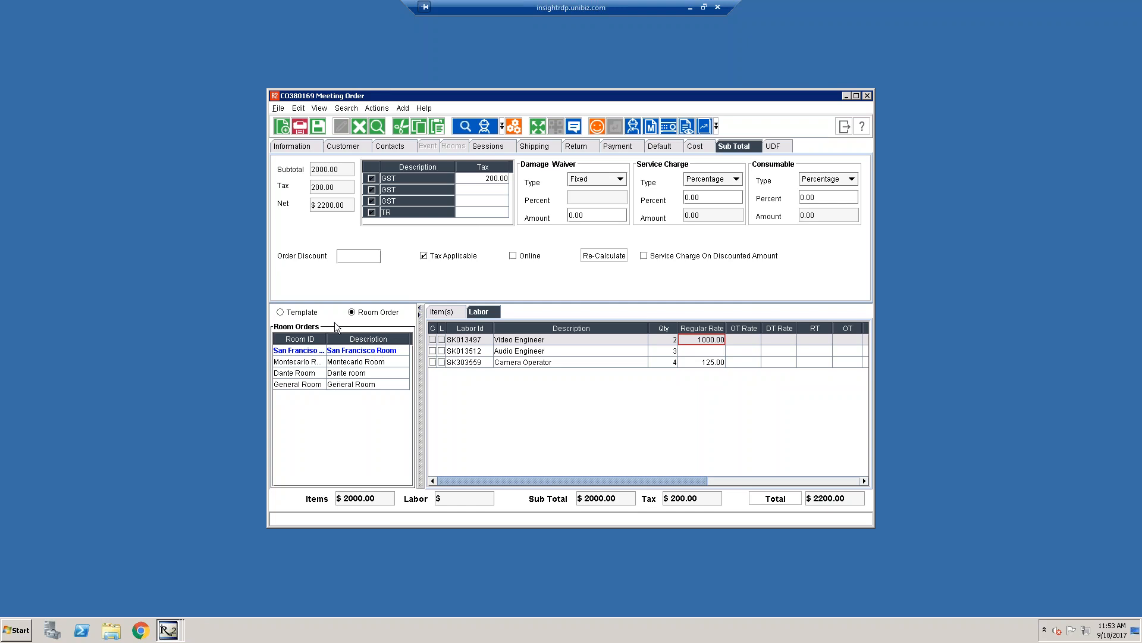
# Run the Equipment Requirement Report with SKU as the sort field and None as the sort order.
pyautogui.click(668, 131)
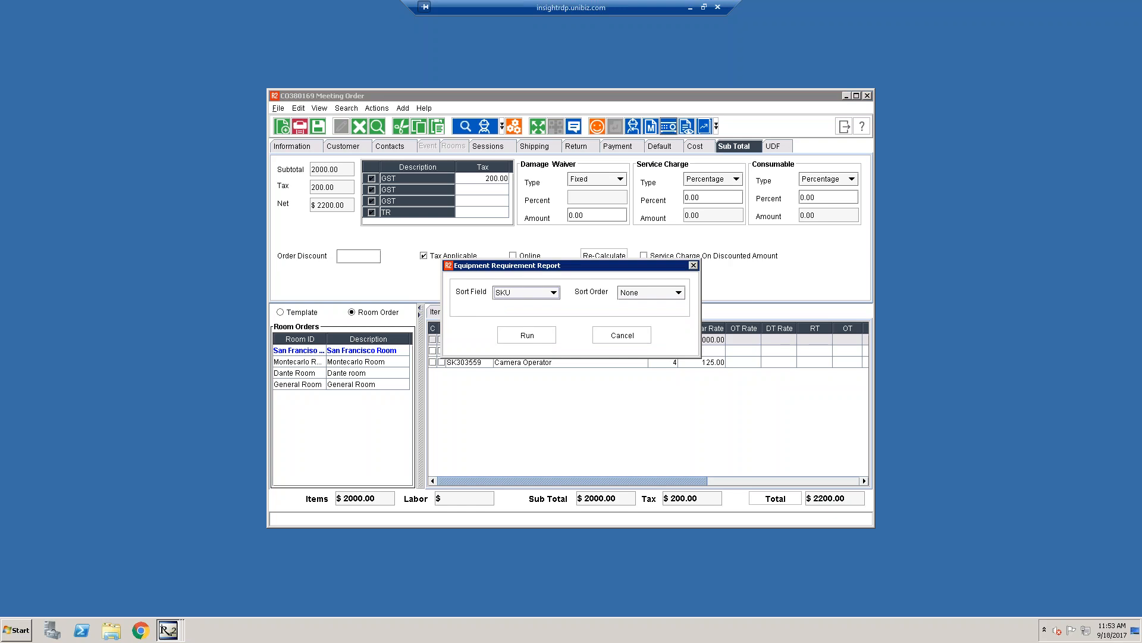
pyautogui.click(523, 294)
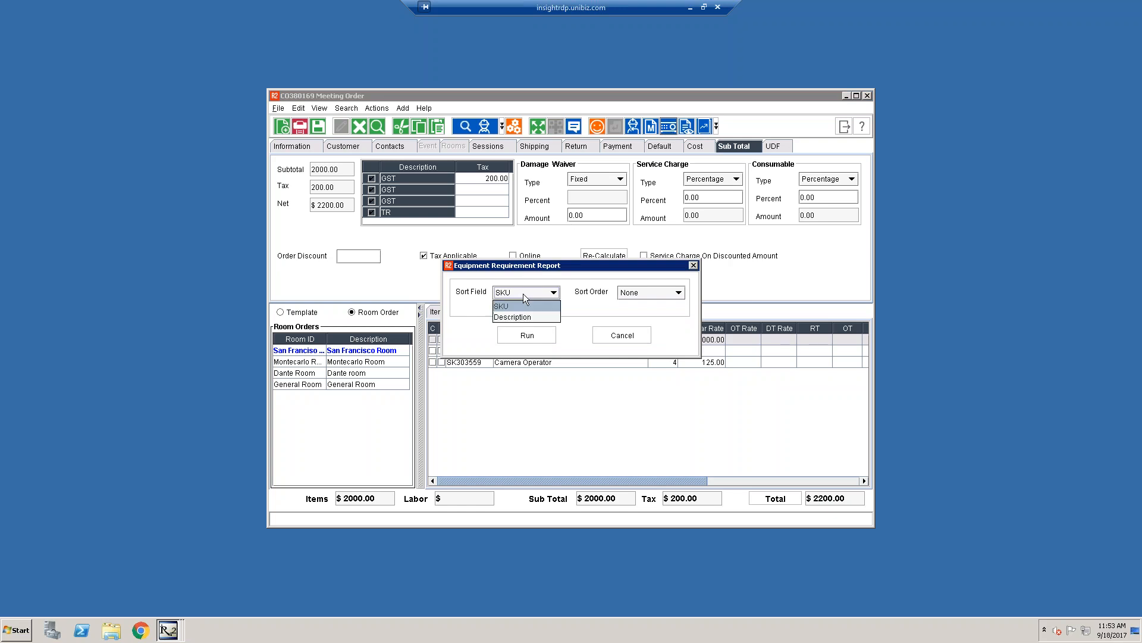
pyautogui.click(581, 313)
pyautogui.click(528, 335)
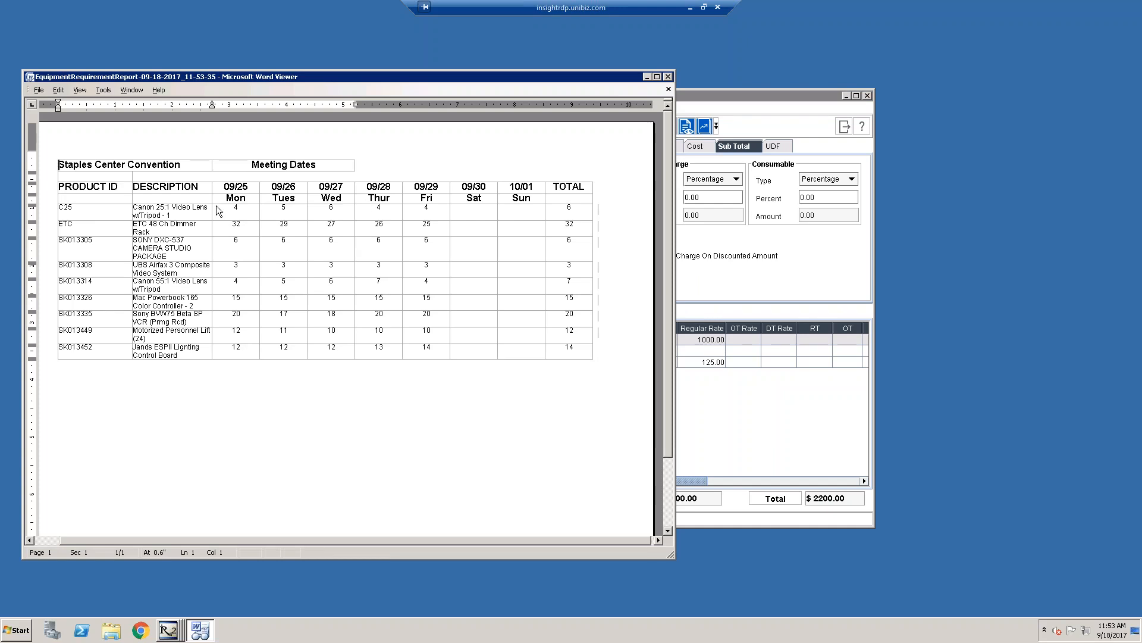
# Examine the daily equipment quantities and totals in the Equipment Requirement Report, starting with the Canon 25:1 lens, and close the report.
pyautogui.moveTo(172, 215); pyautogui.dragTo(132, 214)
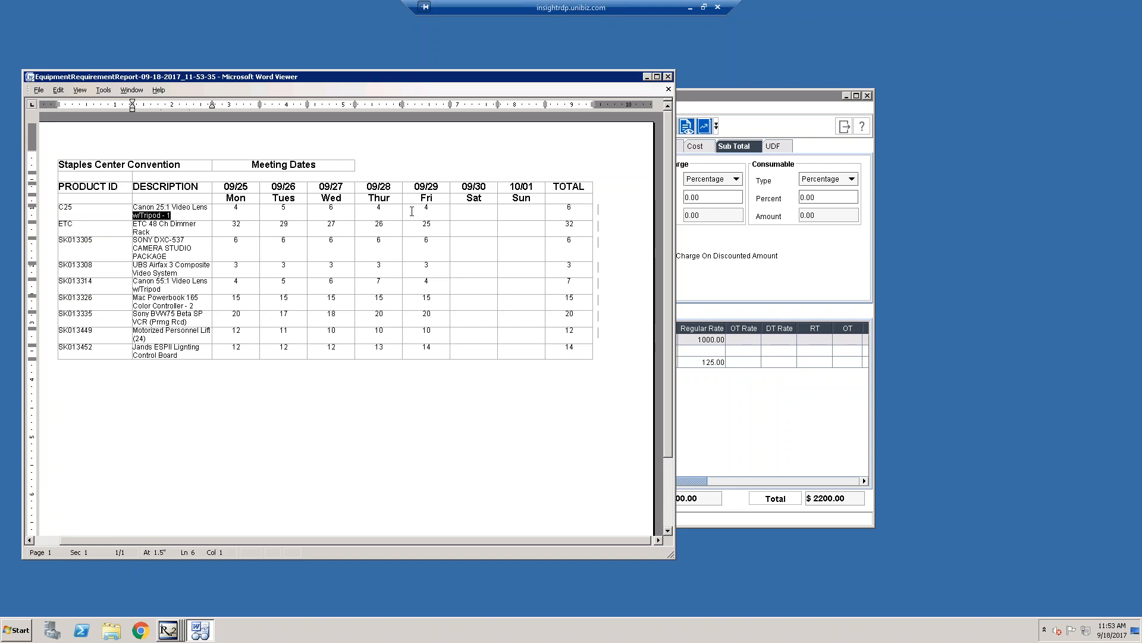
pyautogui.moveTo(573, 208); pyautogui.dragTo(564, 207)
pyautogui.scroll(-2, 517, 228)
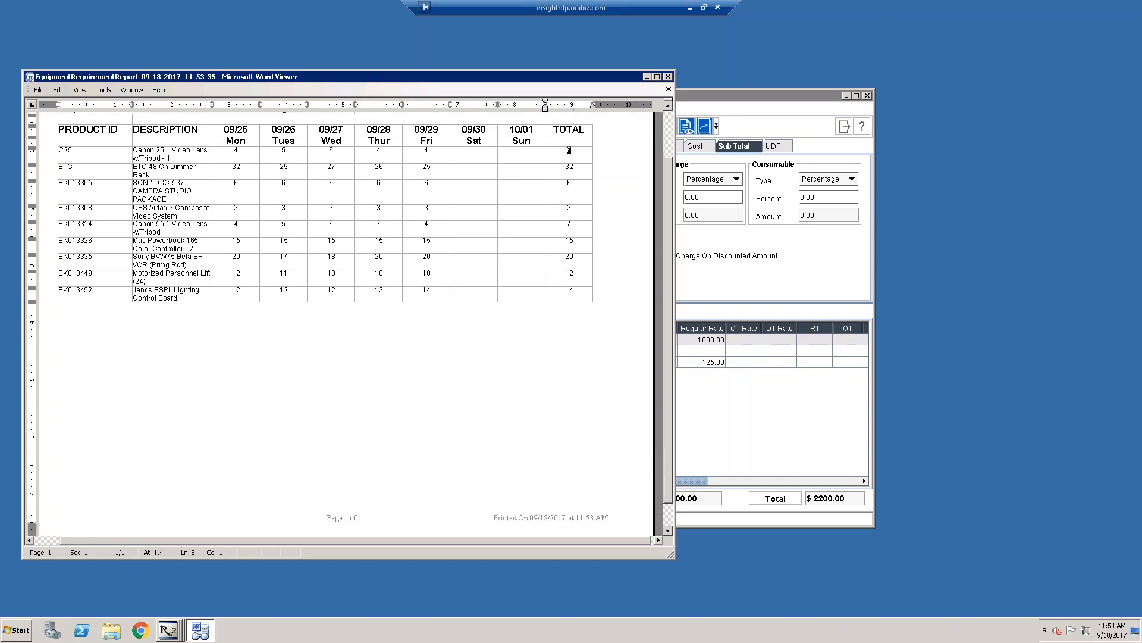
pyautogui.scroll(2, 350, 323)
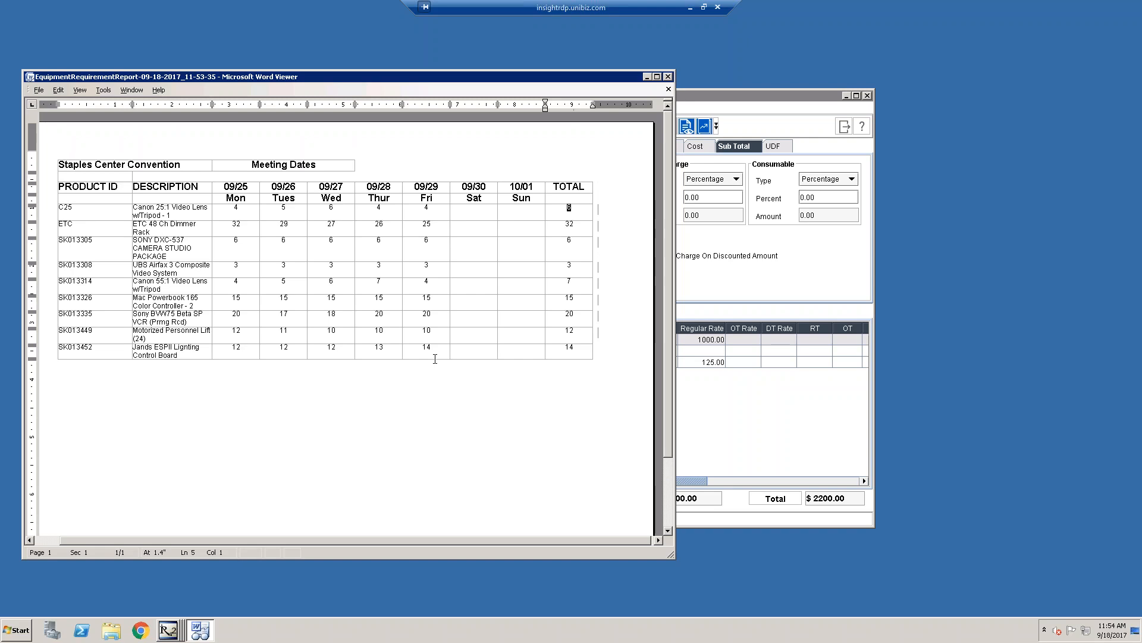
pyautogui.scroll(-3, 435, 359)
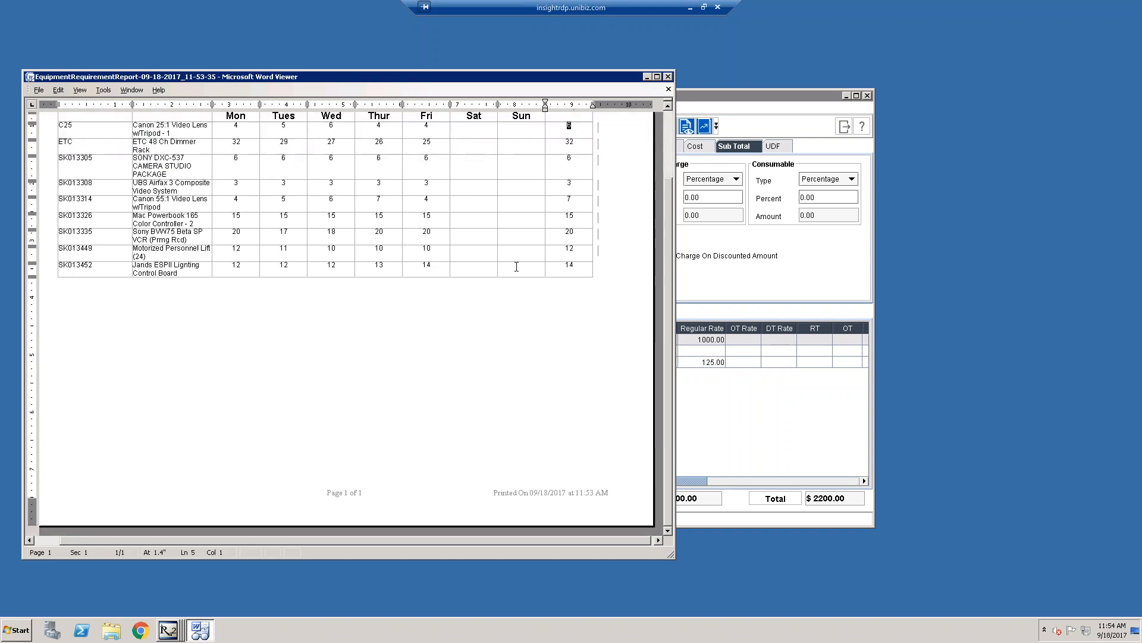
pyautogui.click(668, 77)
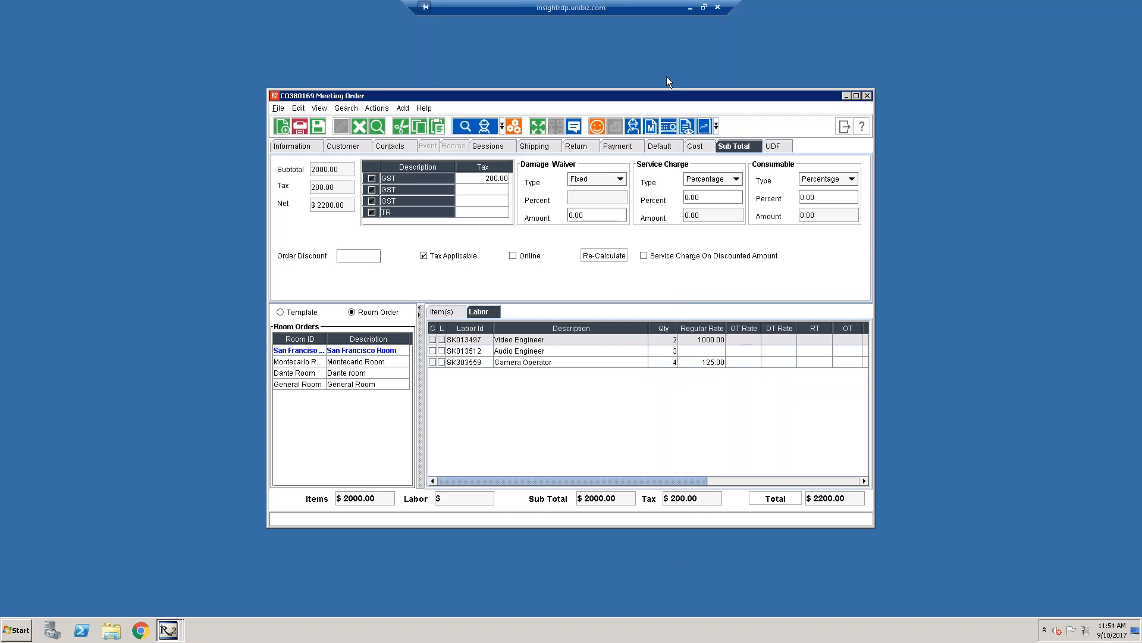
# Run the Equipment Detail By Room report for all four rooms with start and end dates of 09/25/2017.
pyautogui.click(705, 129)
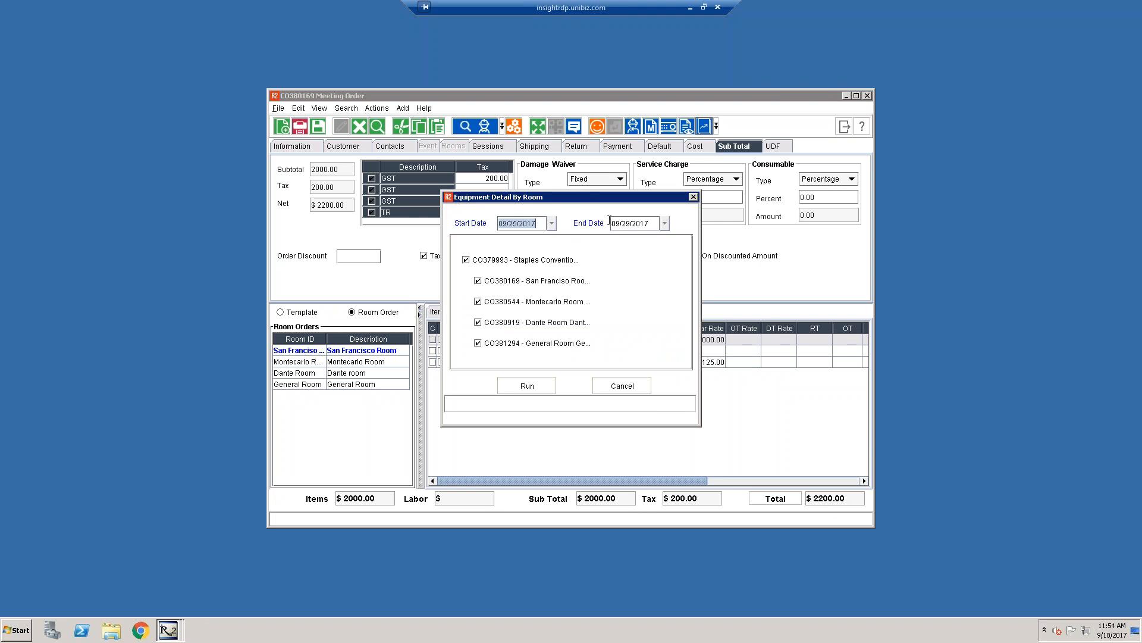
pyautogui.click(551, 223)
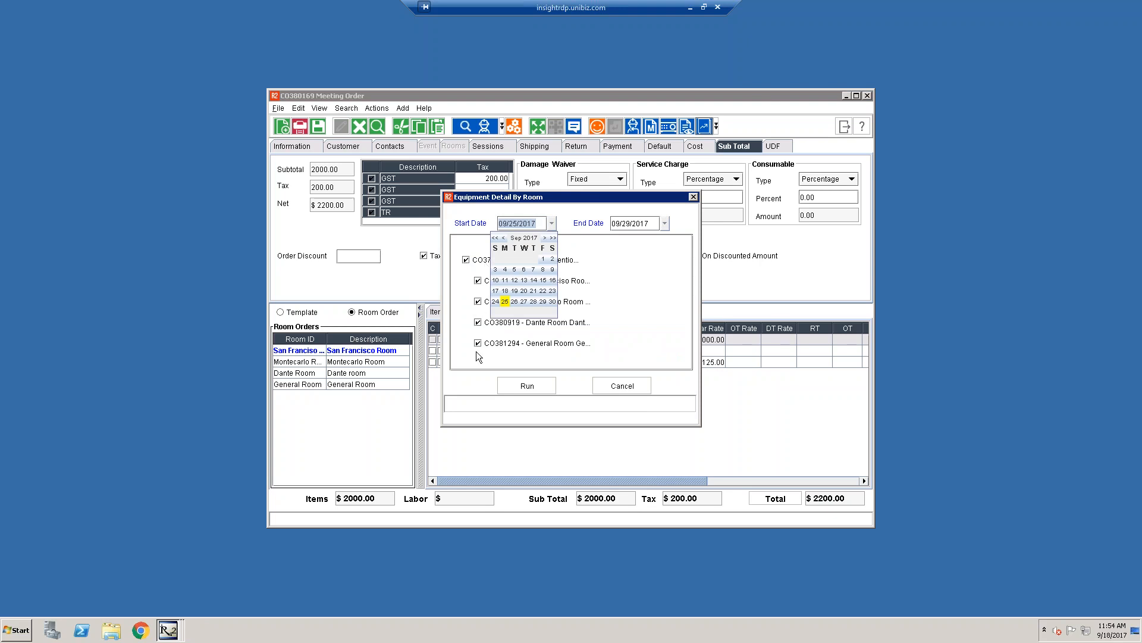
pyautogui.click(507, 304)
pyautogui.click(666, 221)
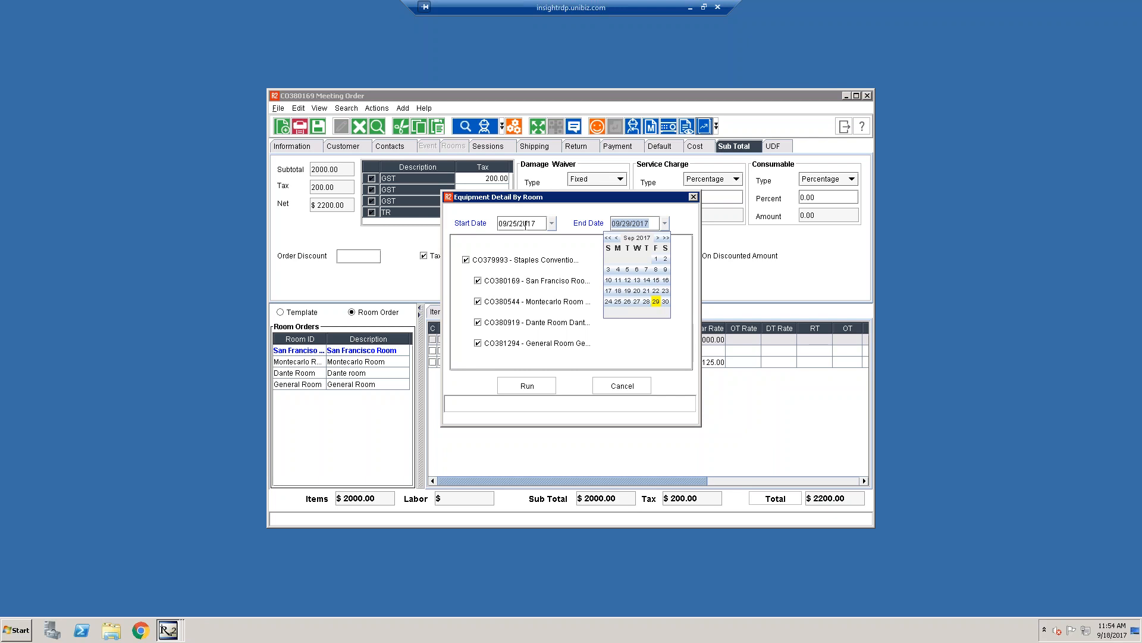
pyautogui.click(617, 302)
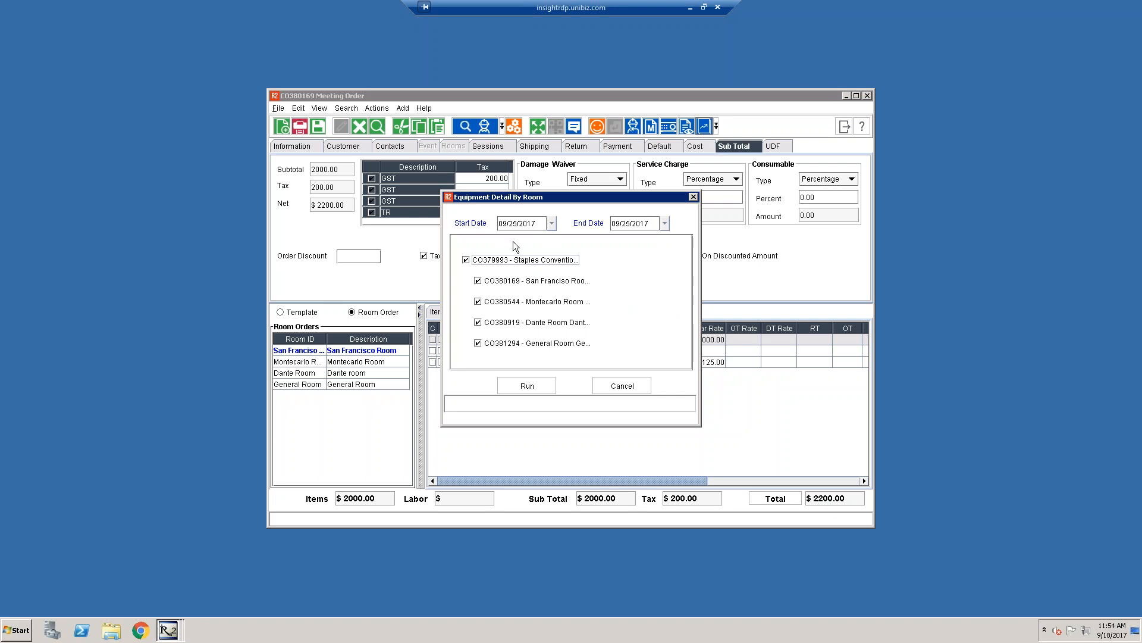
pyautogui.click(525, 385)
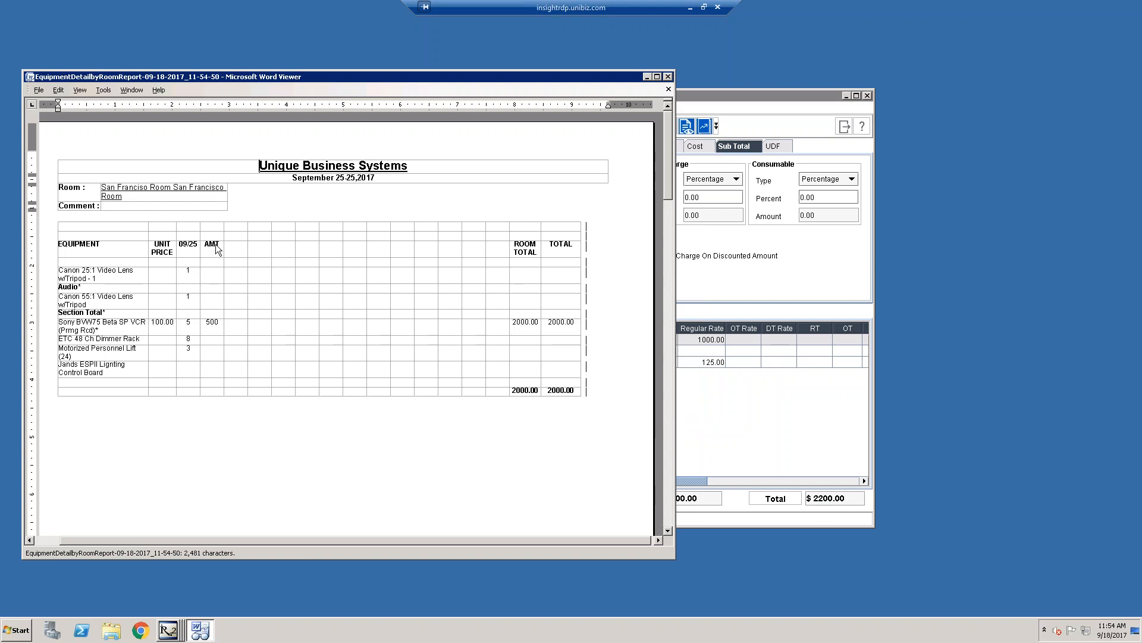
# Review the equipment listed for each room in the Equipment Detail By Room report and close it.
pyautogui.scroll(-1, 350, 254)
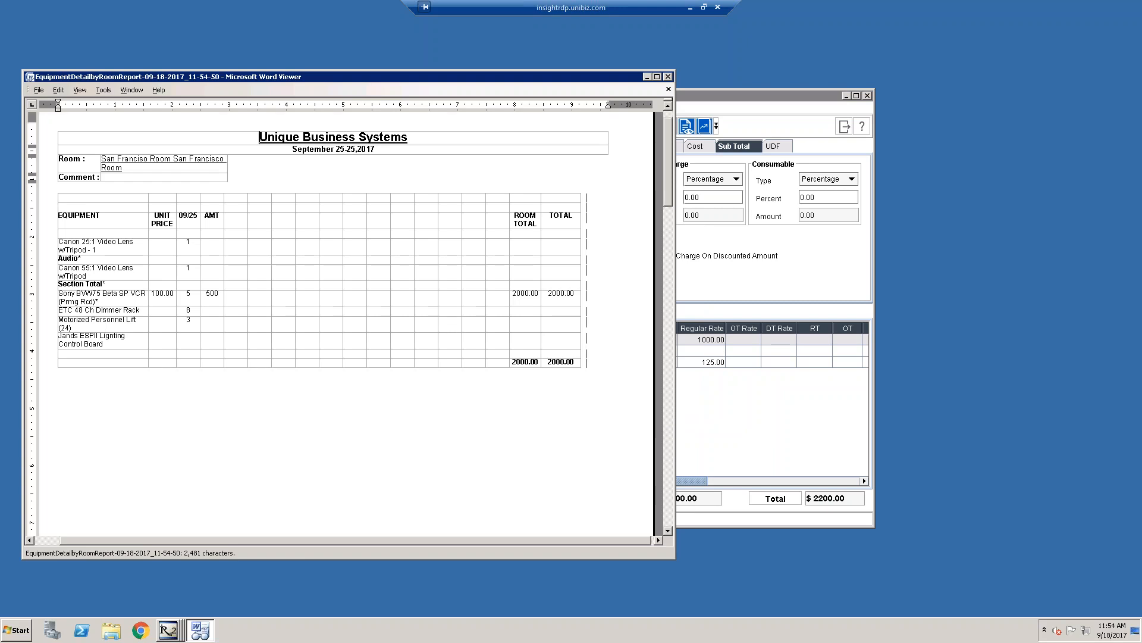
pyautogui.scroll(-12, 347, 321)
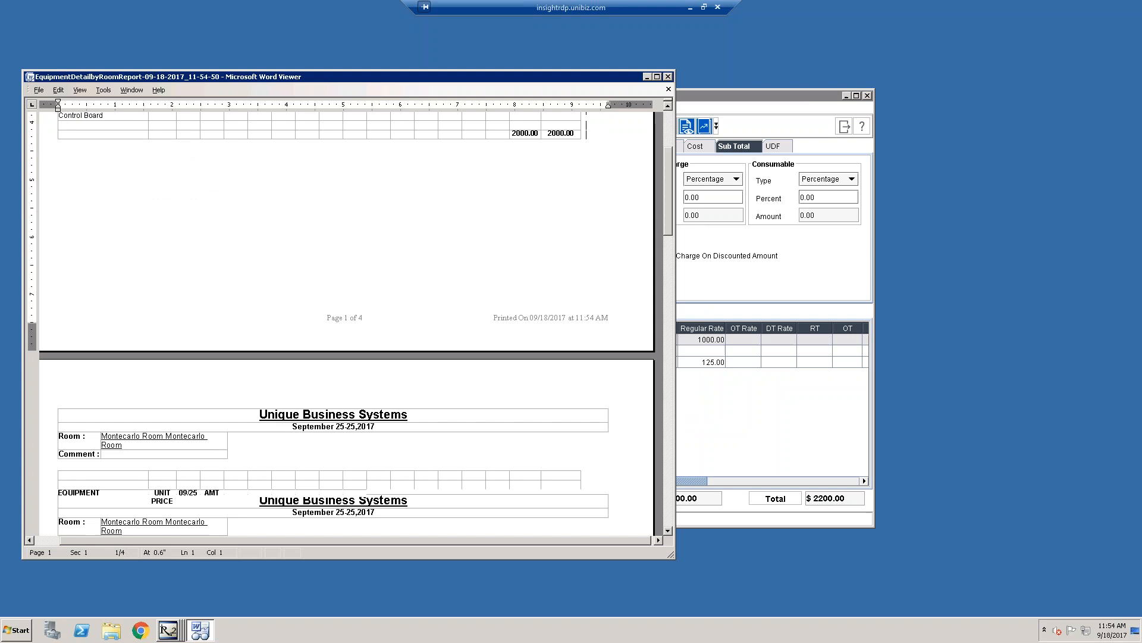
pyautogui.scroll(-4, 201, 236)
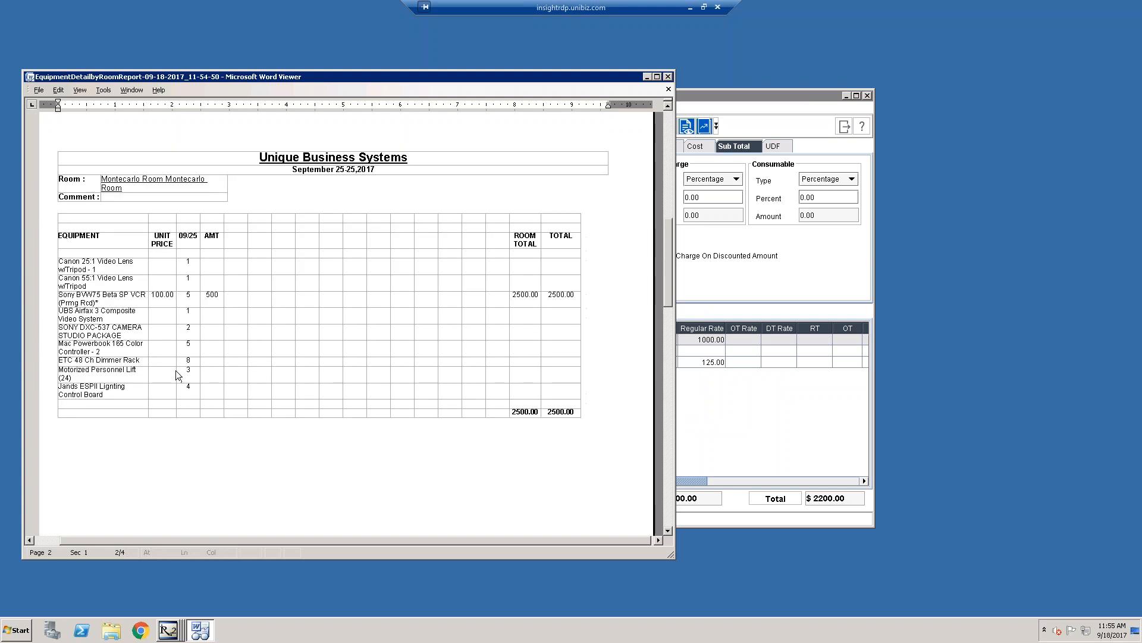
pyautogui.scroll(-11, 176, 370)
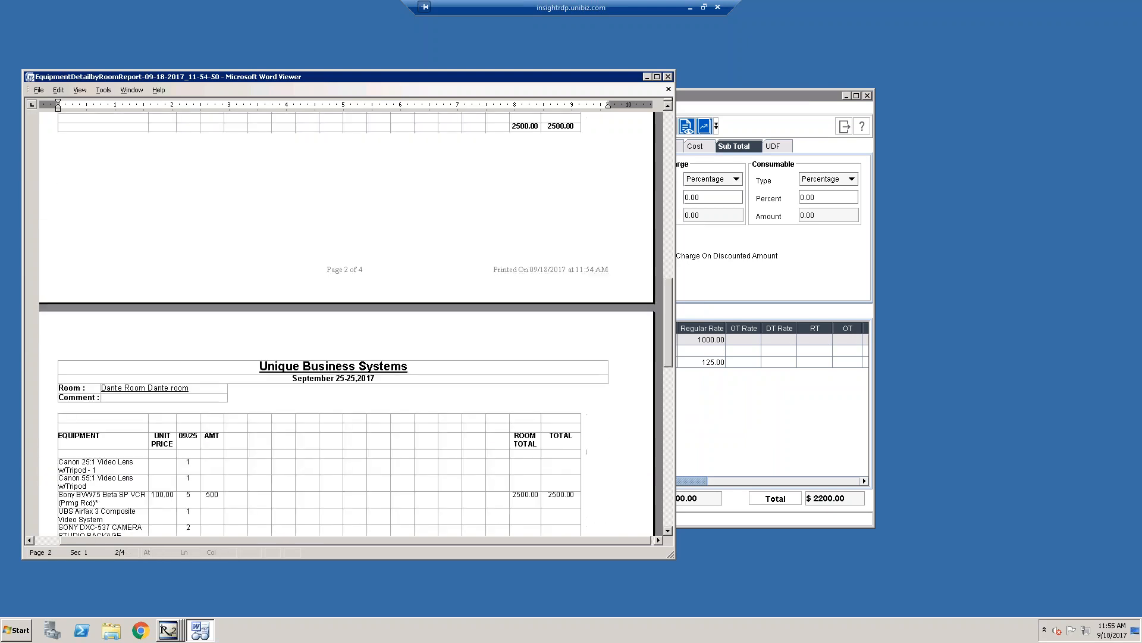
pyautogui.scroll(-12, 347, 325)
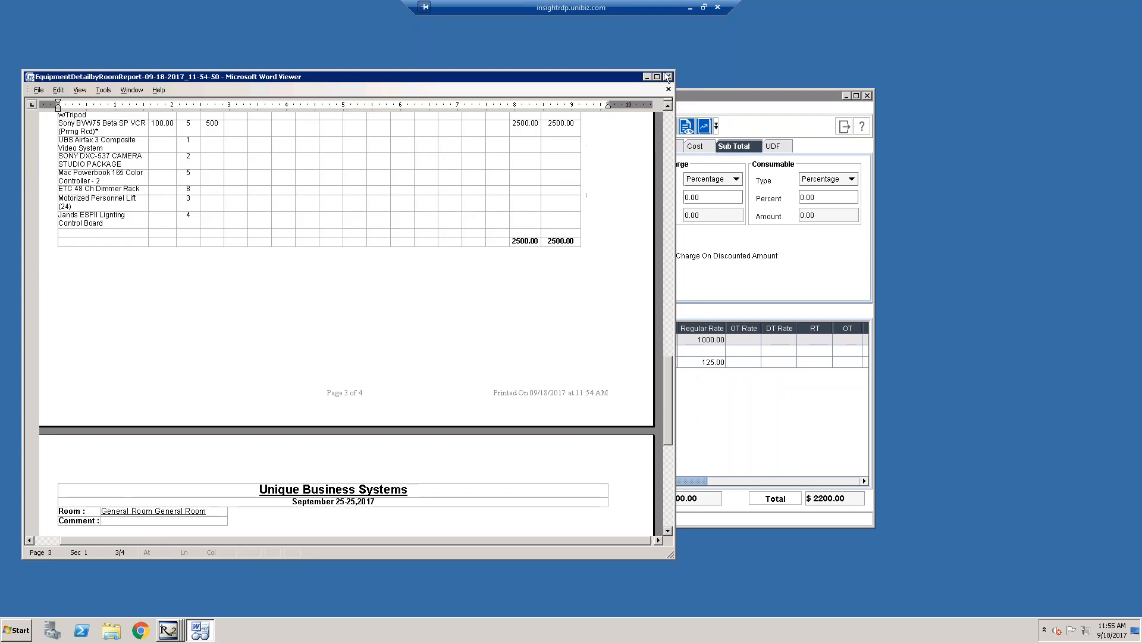
pyautogui.click(667, 76)
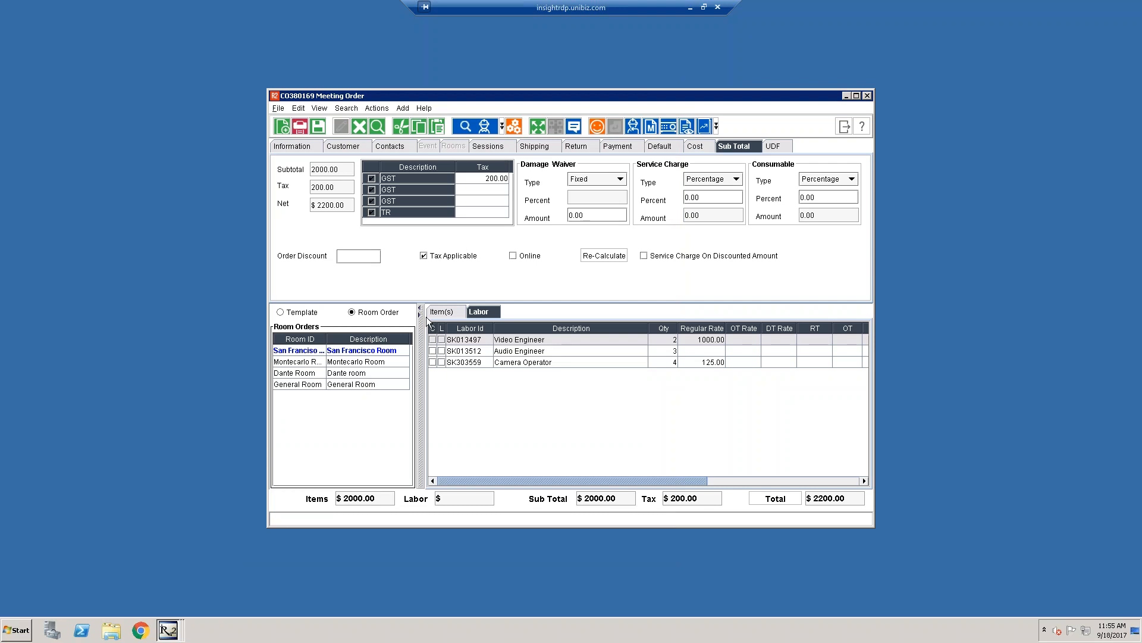
# Switch the San Francisco Room's items grid to Session Centric view and examine the item quantities under each day.
pyautogui.click(451, 311)
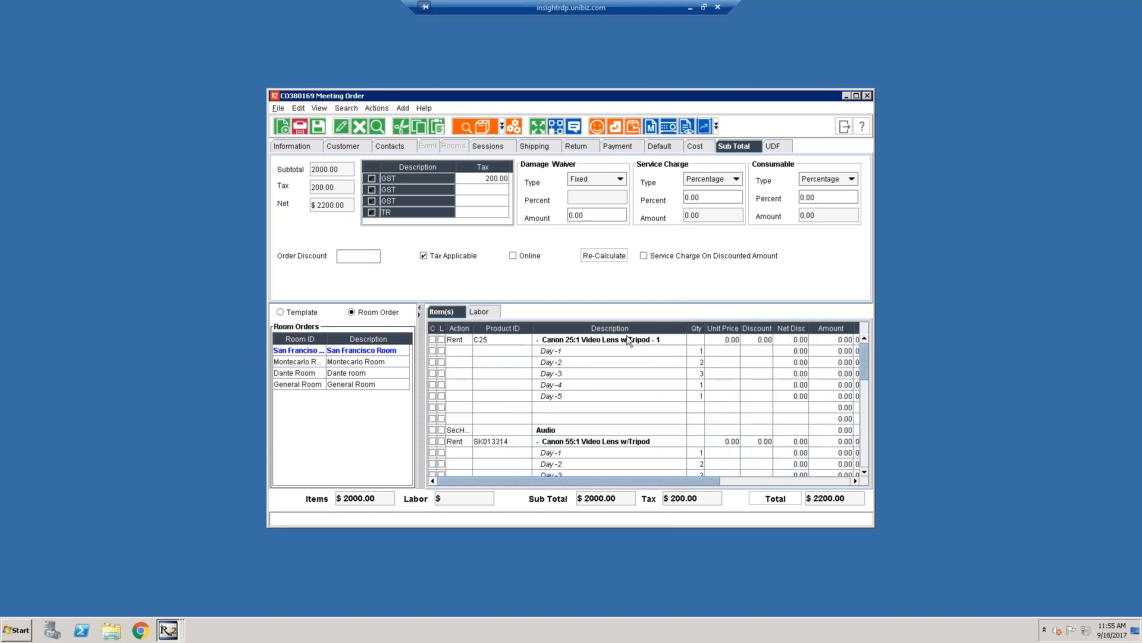
pyautogui.click(699, 147)
pyautogui.click(666, 148)
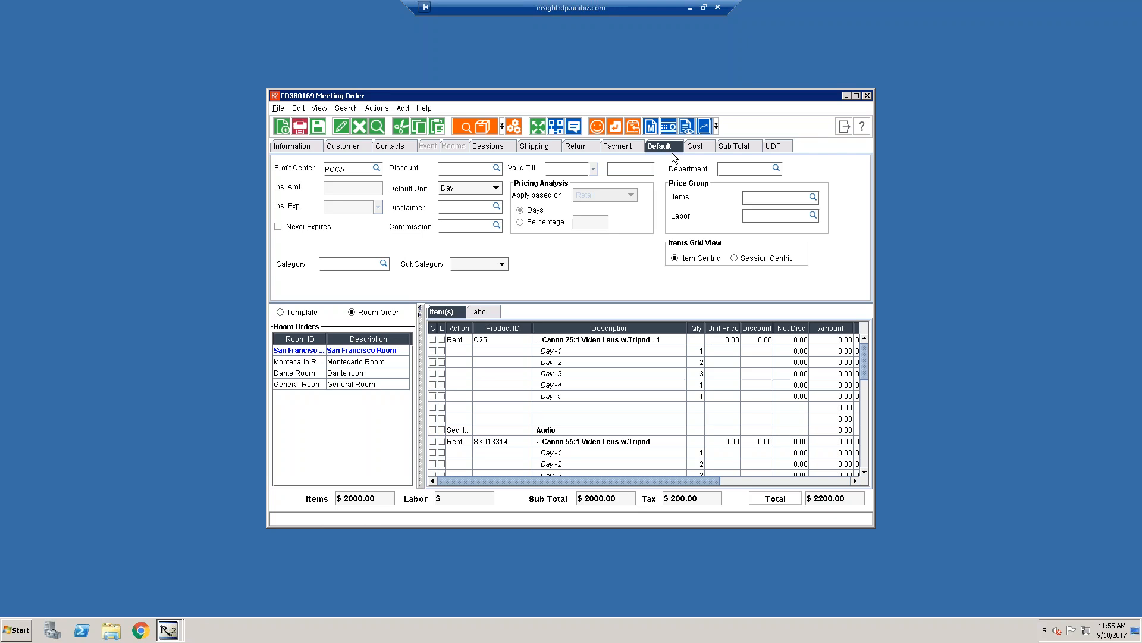
pyautogui.click(752, 258)
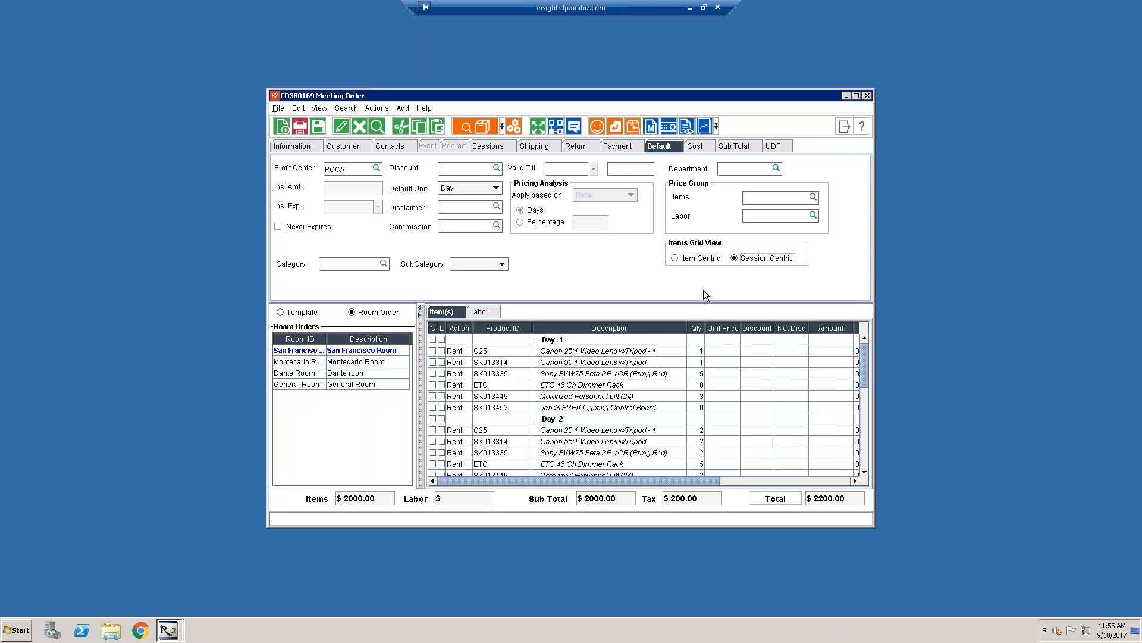
pyautogui.click(659, 351)
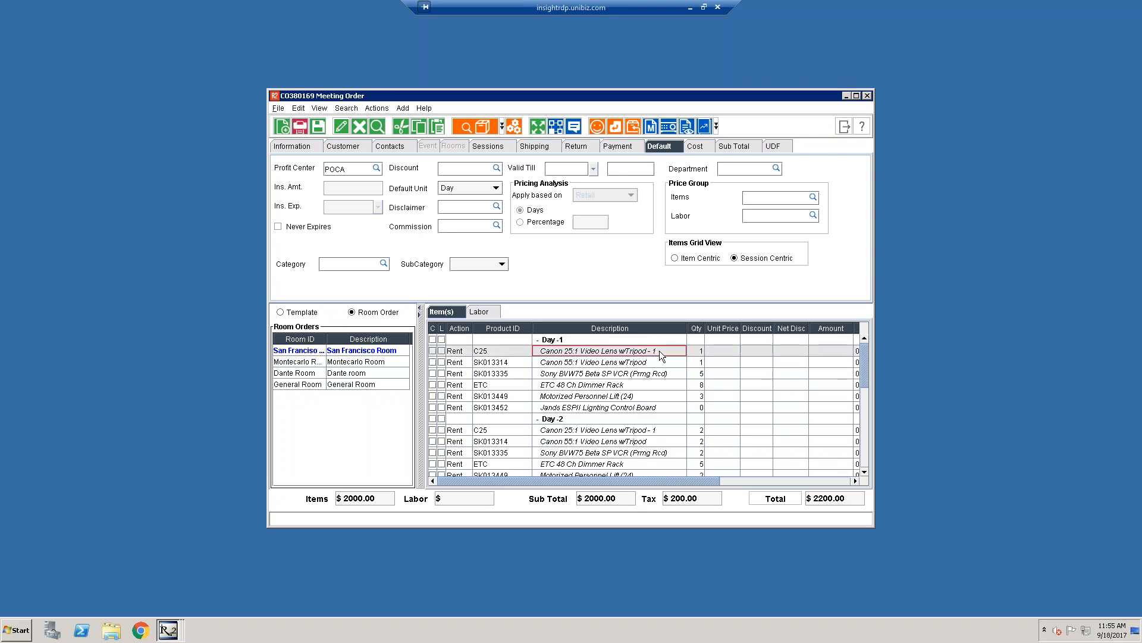
pyautogui.scroll(-1, 659, 351)
pyautogui.scroll(-2, 659, 351)
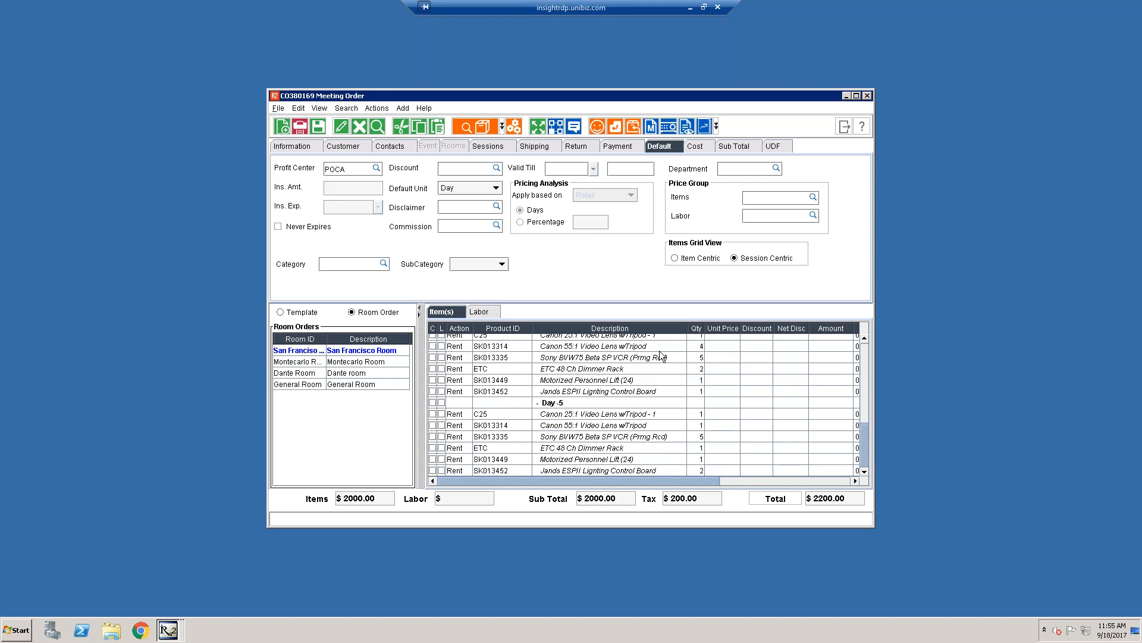
pyautogui.scroll(3, 659, 351)
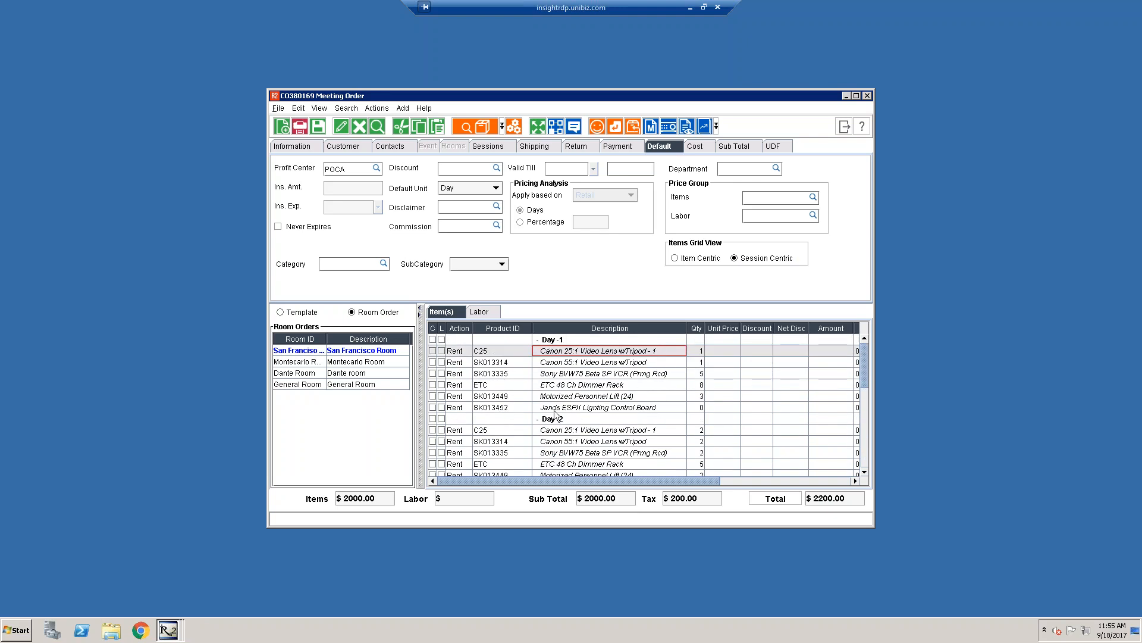
pyautogui.scroll(-4, 715, 410)
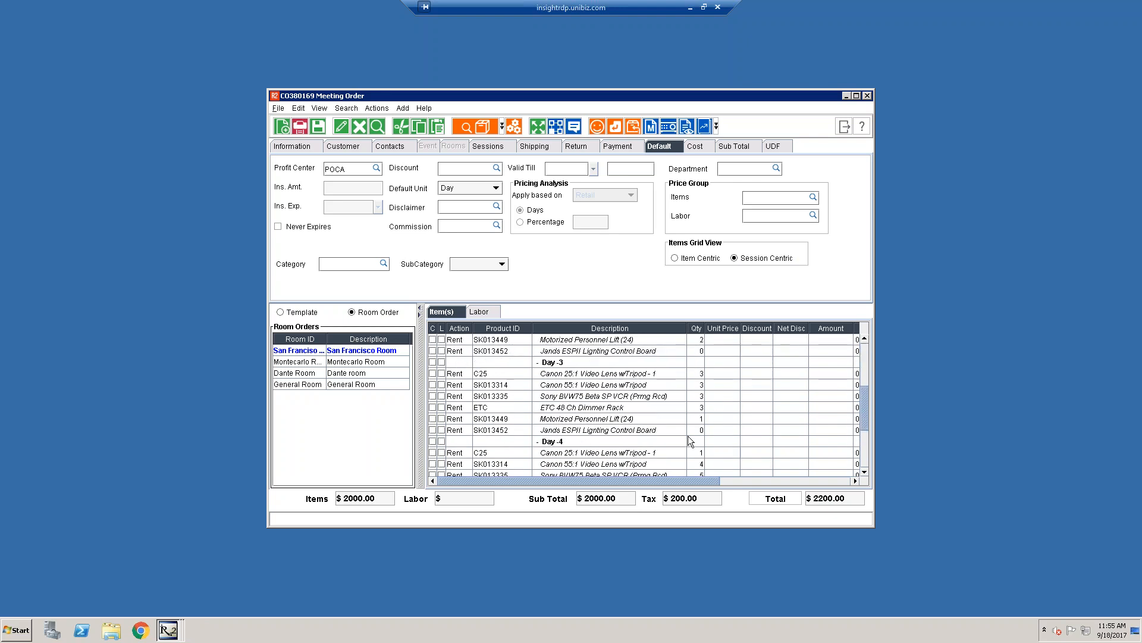
pyautogui.scroll(-2, 684, 436)
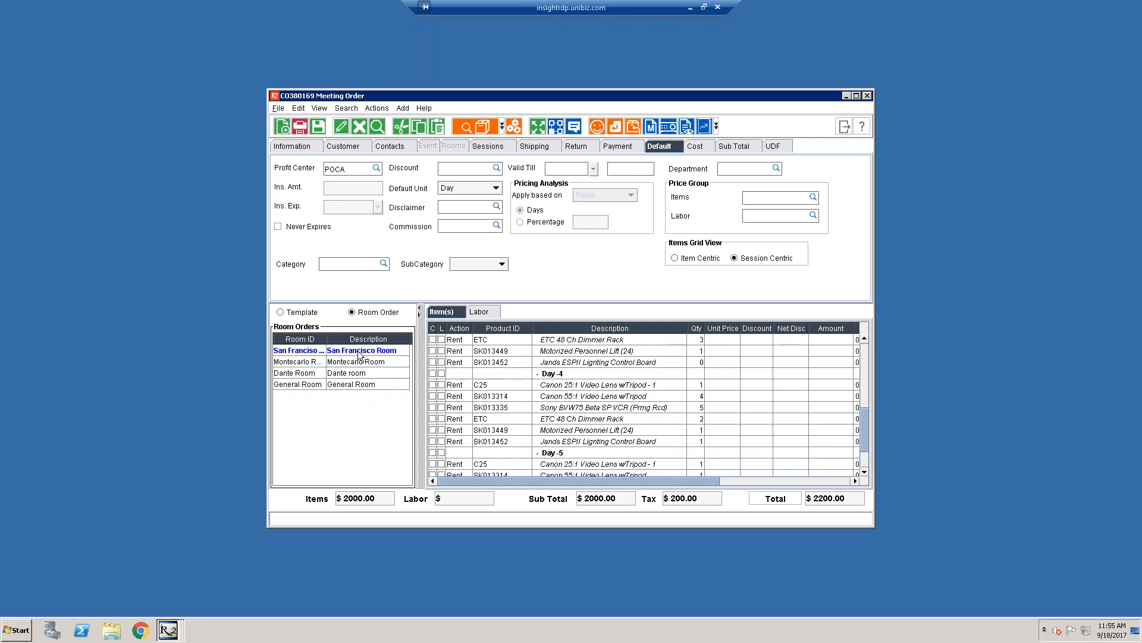
# Return the items grid to Item Centric view and preview the Meeting Orders form in Word Viewer.
pyautogui.click(700, 258)
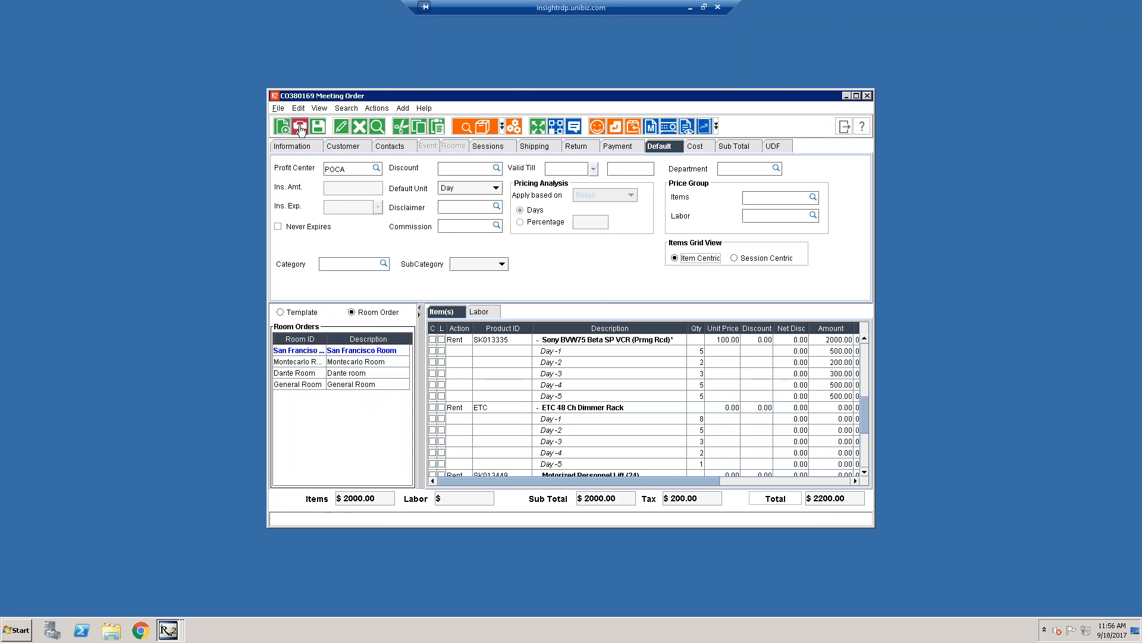
pyautogui.click(318, 126)
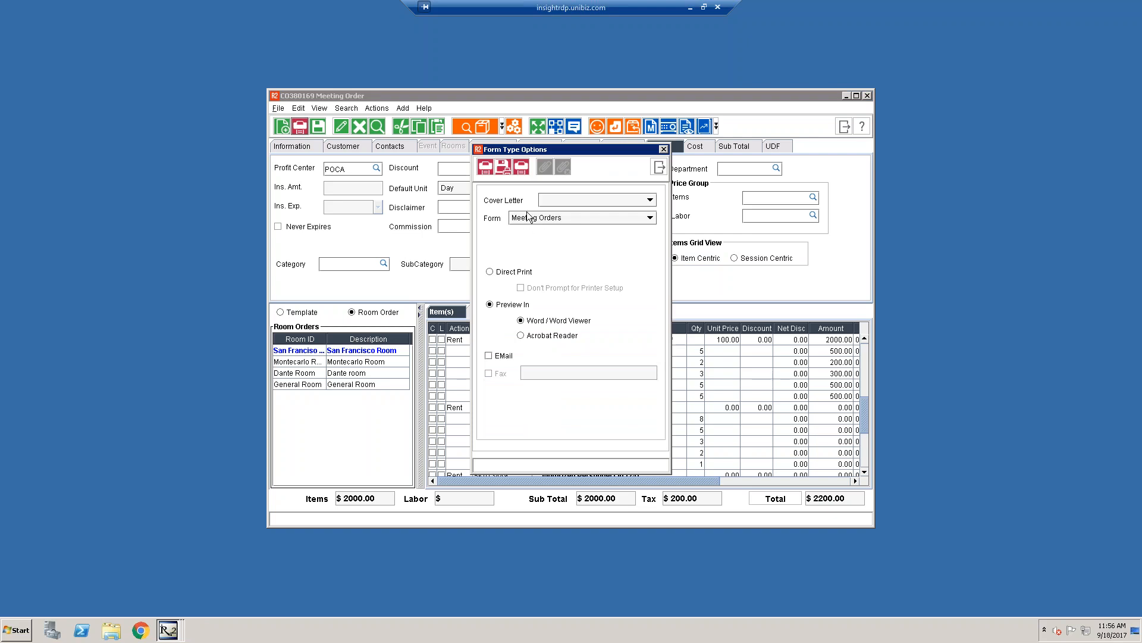
pyautogui.click(503, 167)
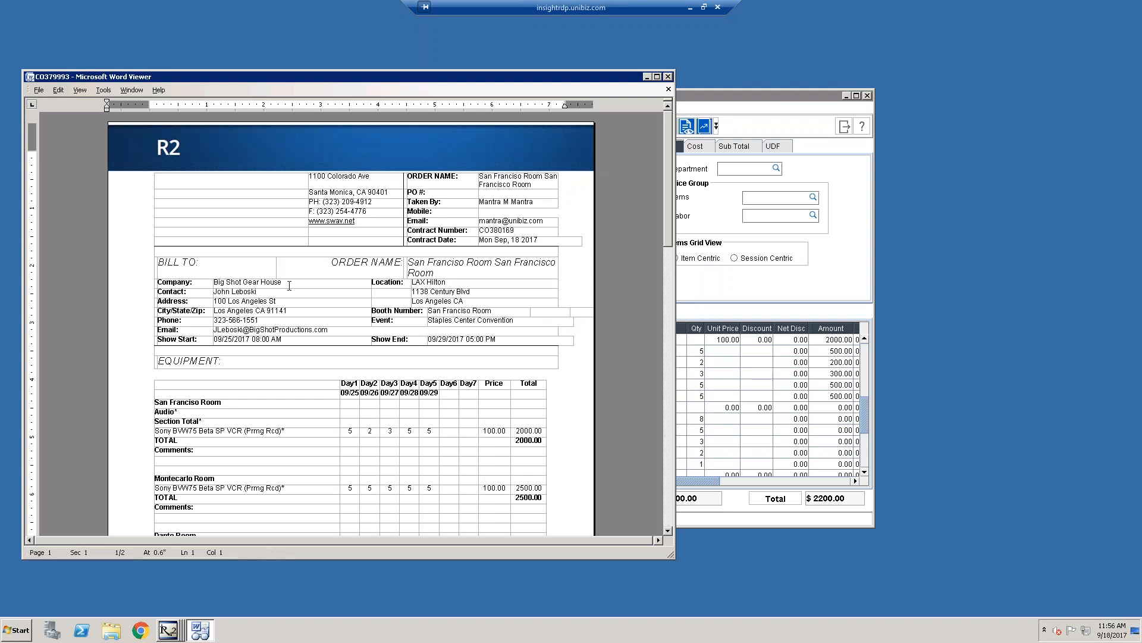
# Review the daily equipment quantities per room, prices and order totals in the meeting order form and close it.
pyautogui.scroll(-12, 404, 290)
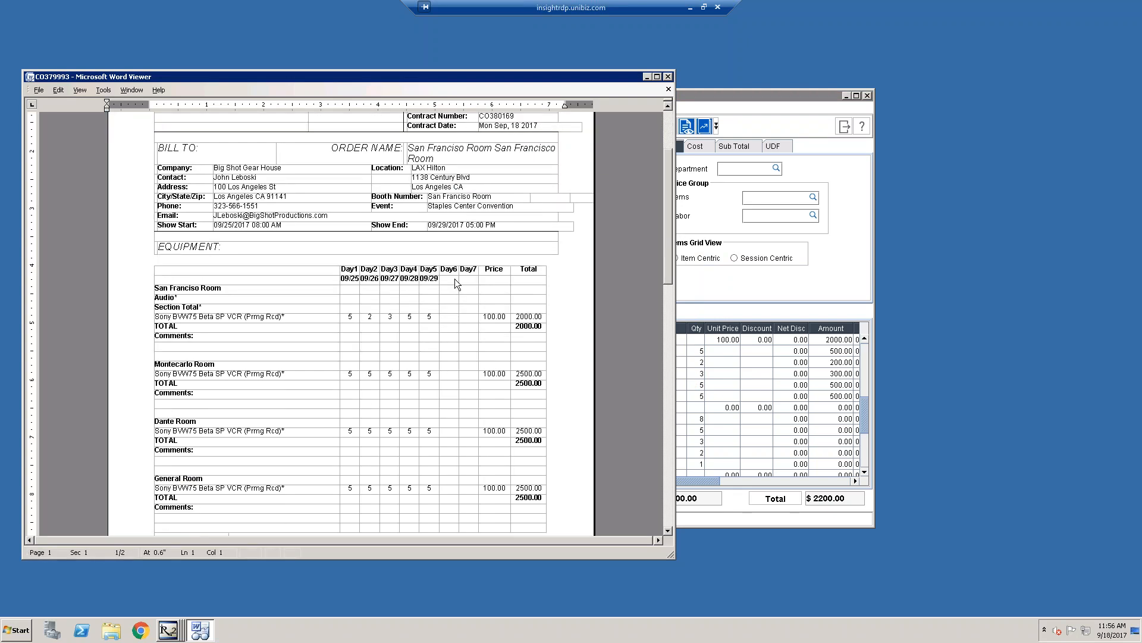
pyautogui.scroll(-2, 375, 313)
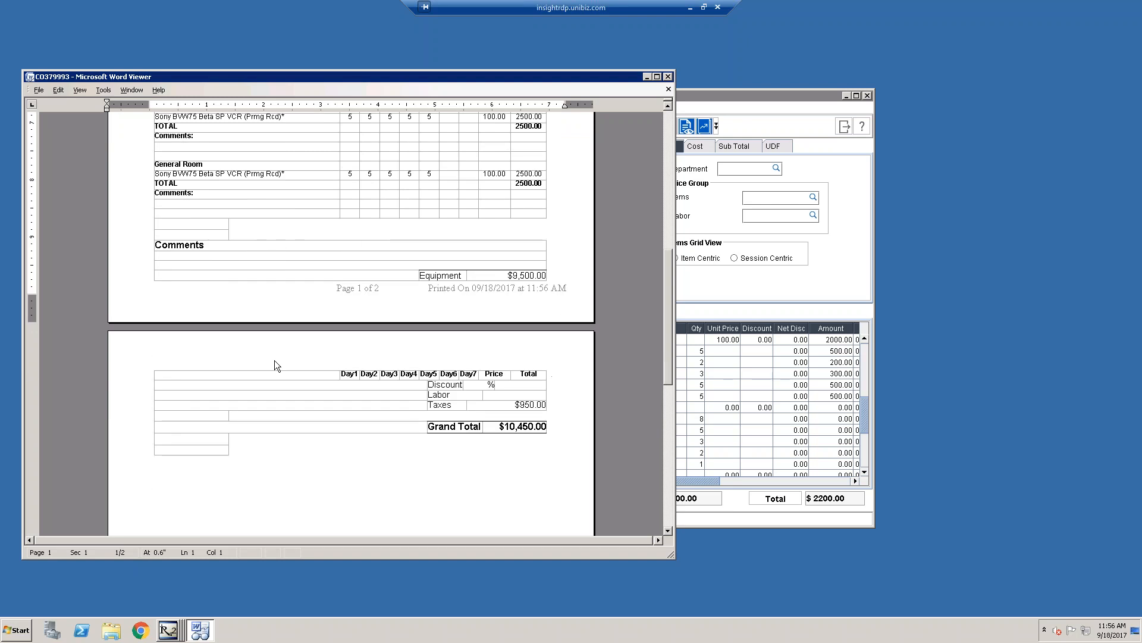
pyautogui.scroll(-15, 464, 398)
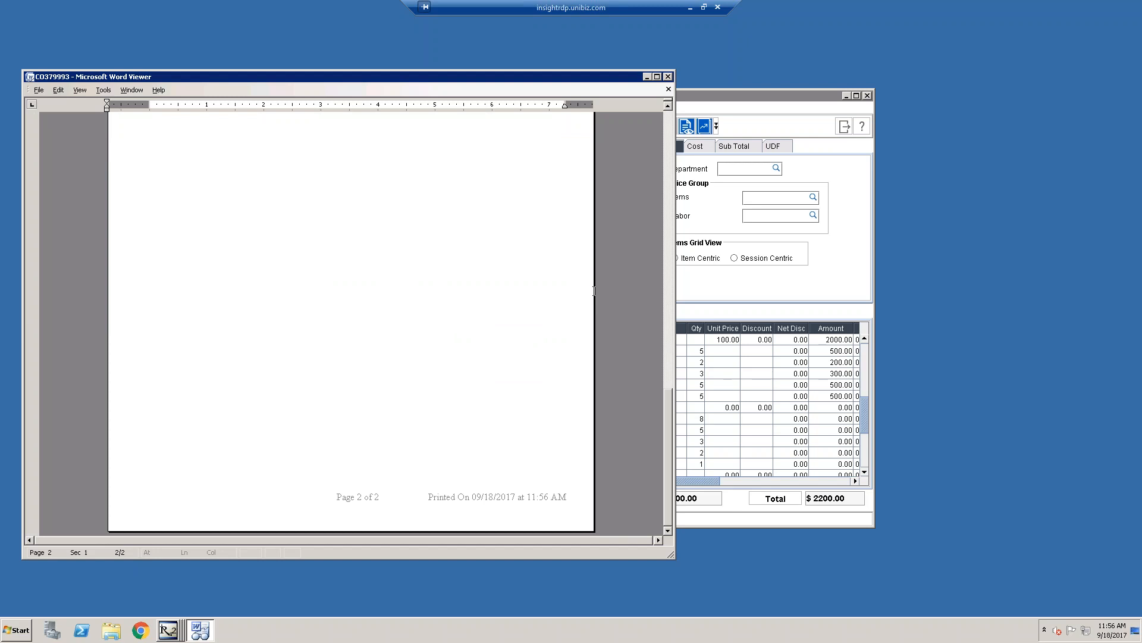
pyautogui.click(668, 77)
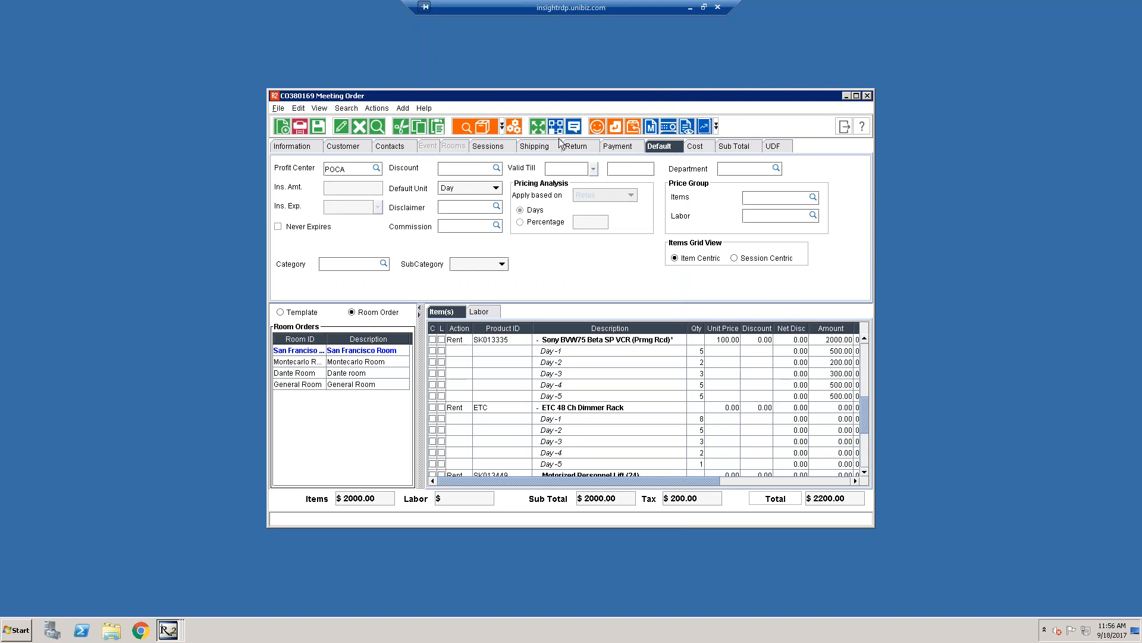
# Open the operation orders window and examine the suggested quantities for both items and labor requirements.
pyautogui.click(687, 127)
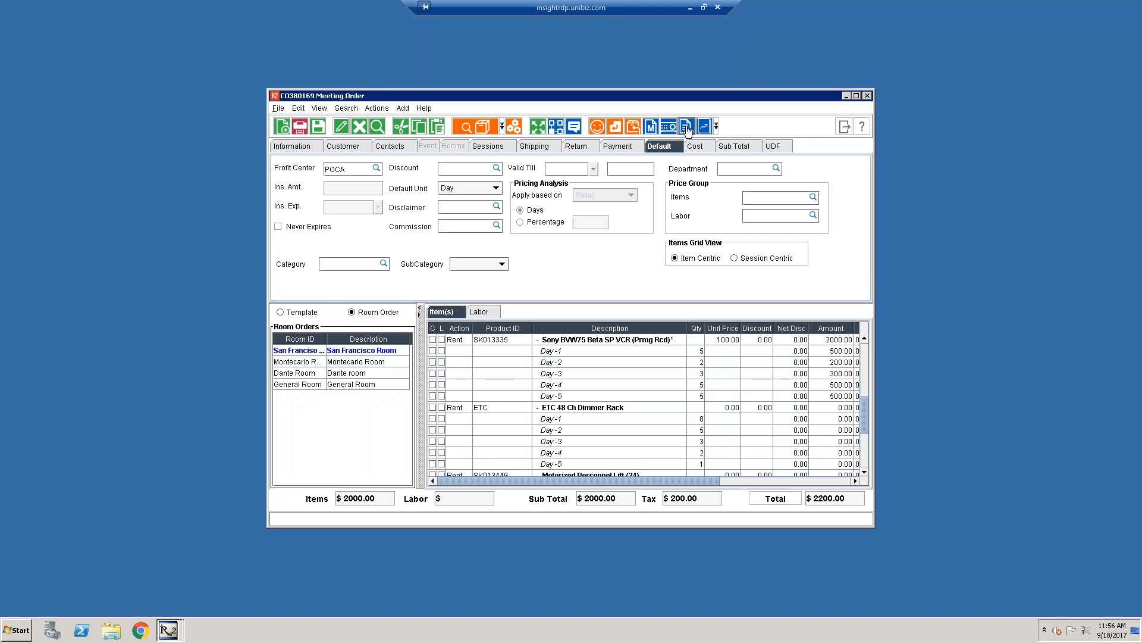
pyautogui.moveTo(371, 95); pyautogui.dragTo(409, 80)
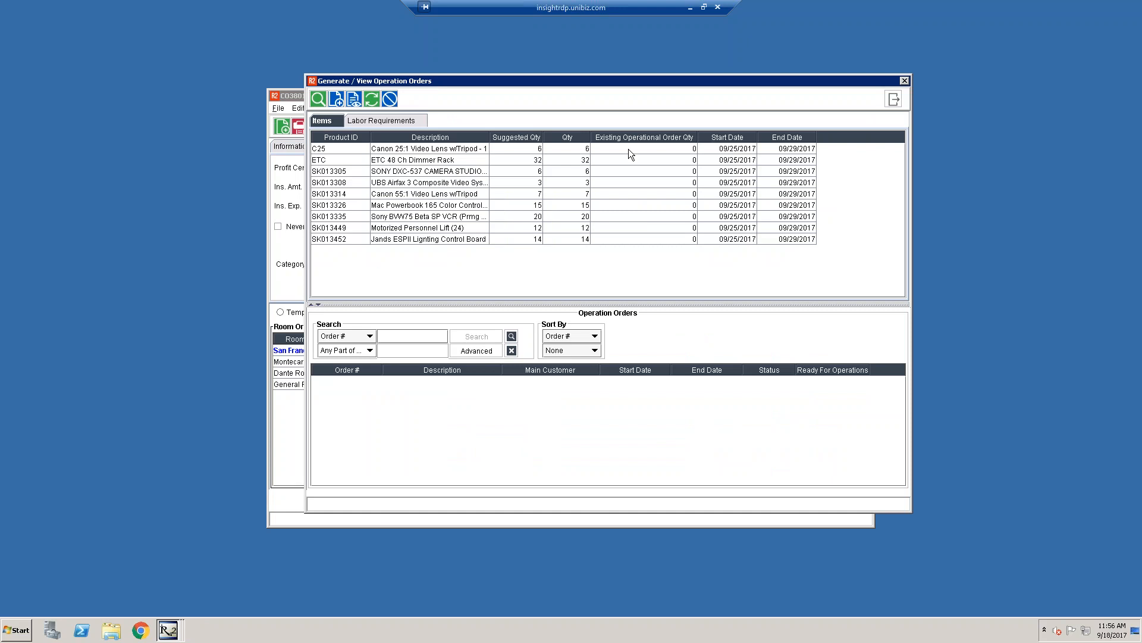
pyautogui.click(575, 153)
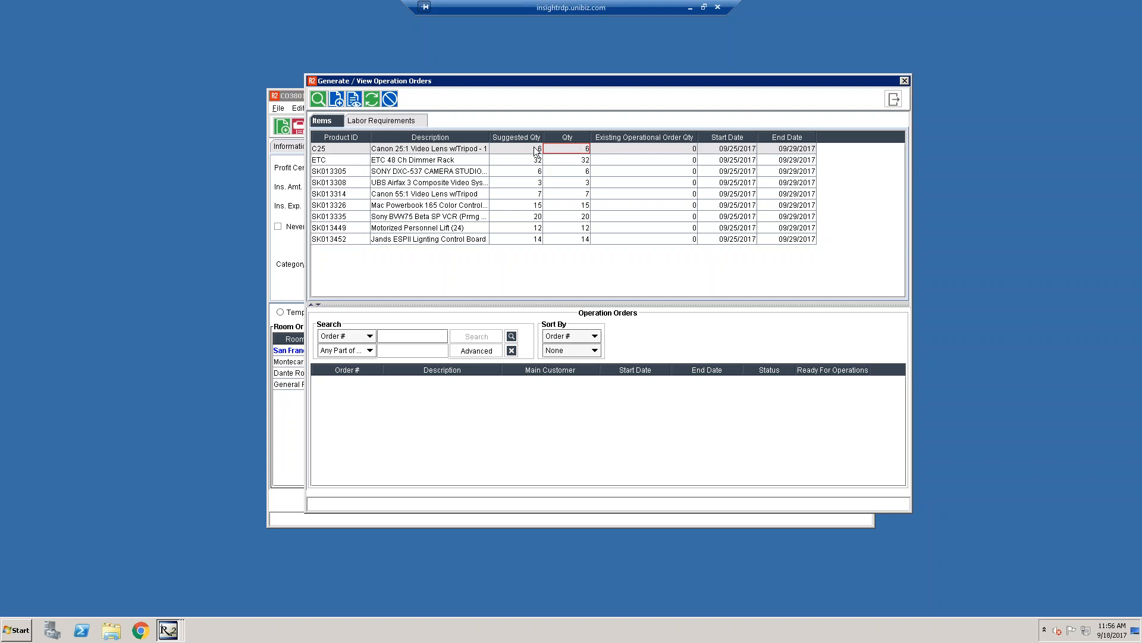
pyautogui.click(523, 150)
pyautogui.click(365, 121)
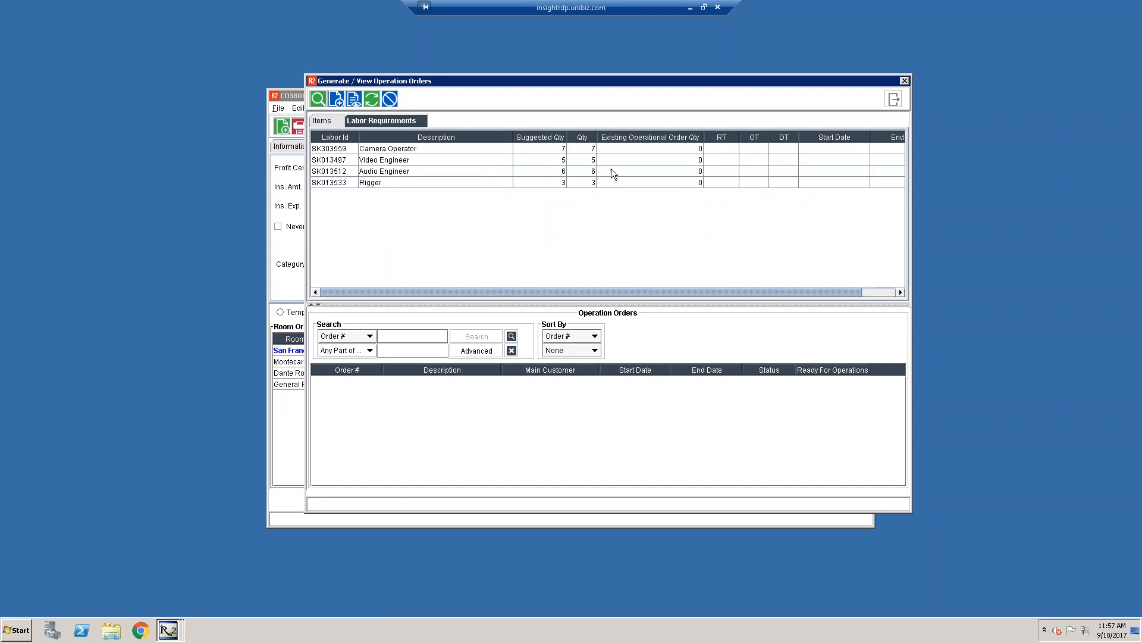
pyautogui.click(321, 122)
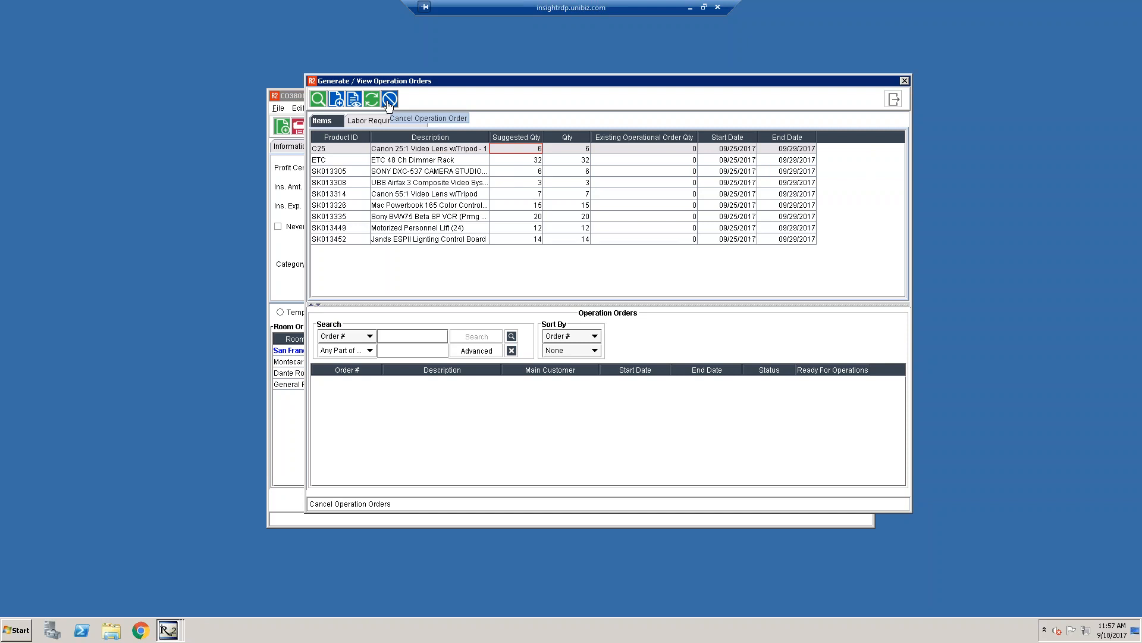
# Start generating a new operation order and set its prep and ship dates to 09/22/2017.
pyautogui.click(340, 100)
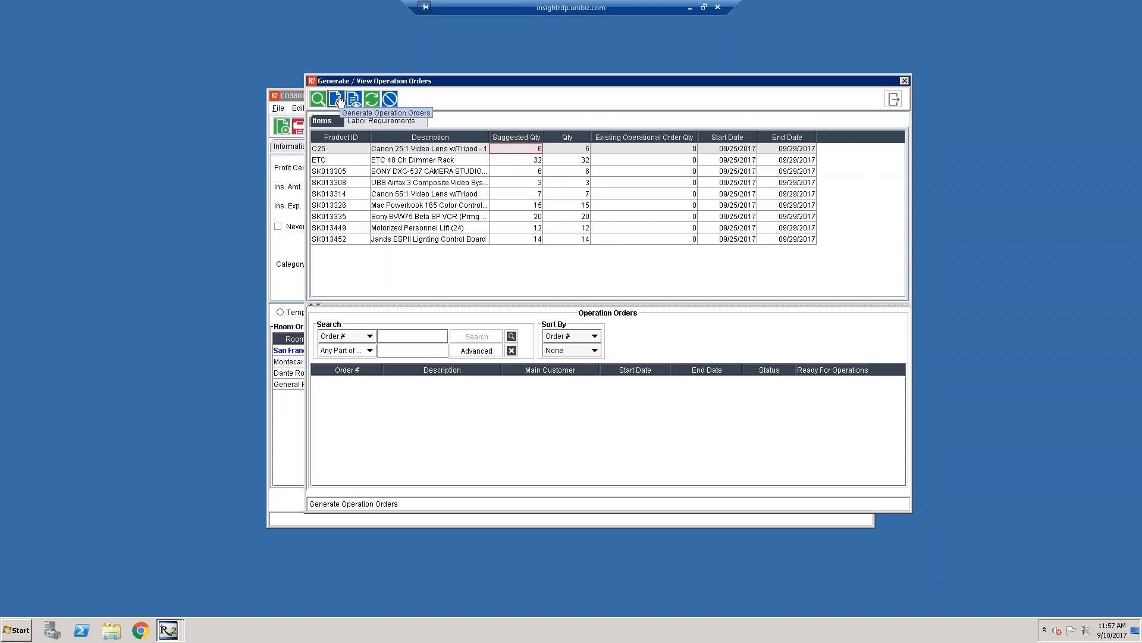
pyautogui.click(340, 101)
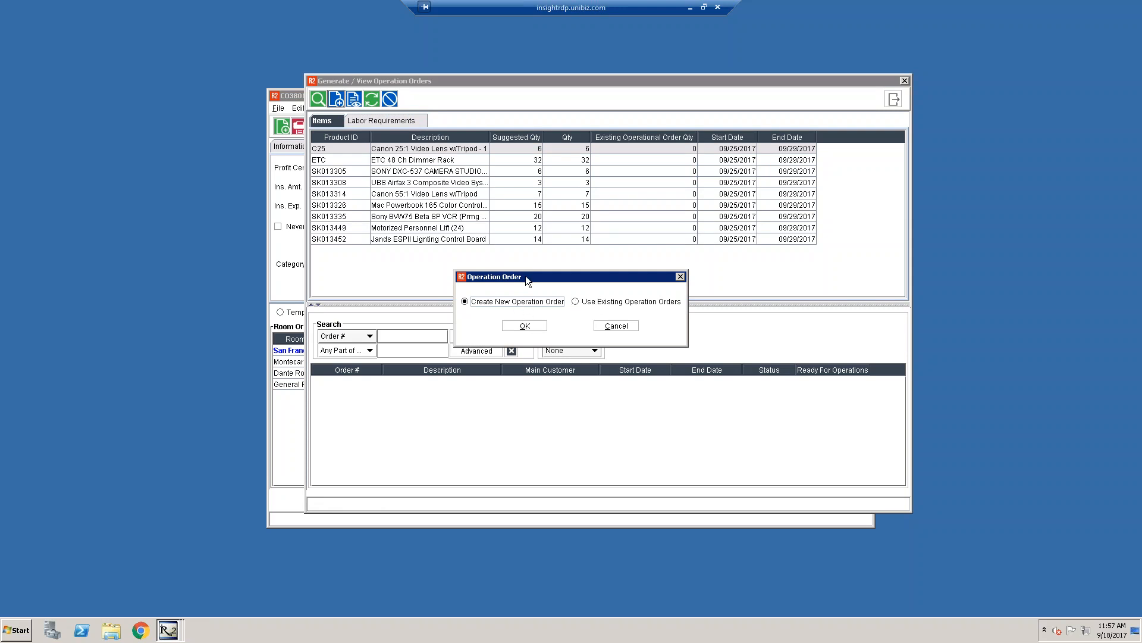
pyautogui.click(524, 325)
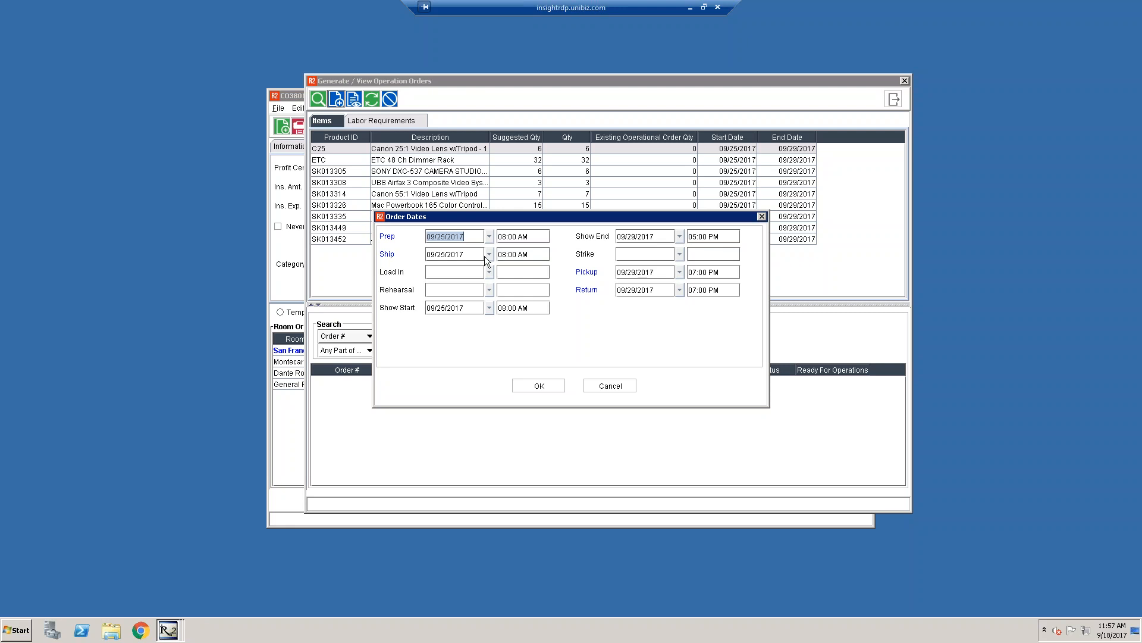
pyautogui.click(489, 237)
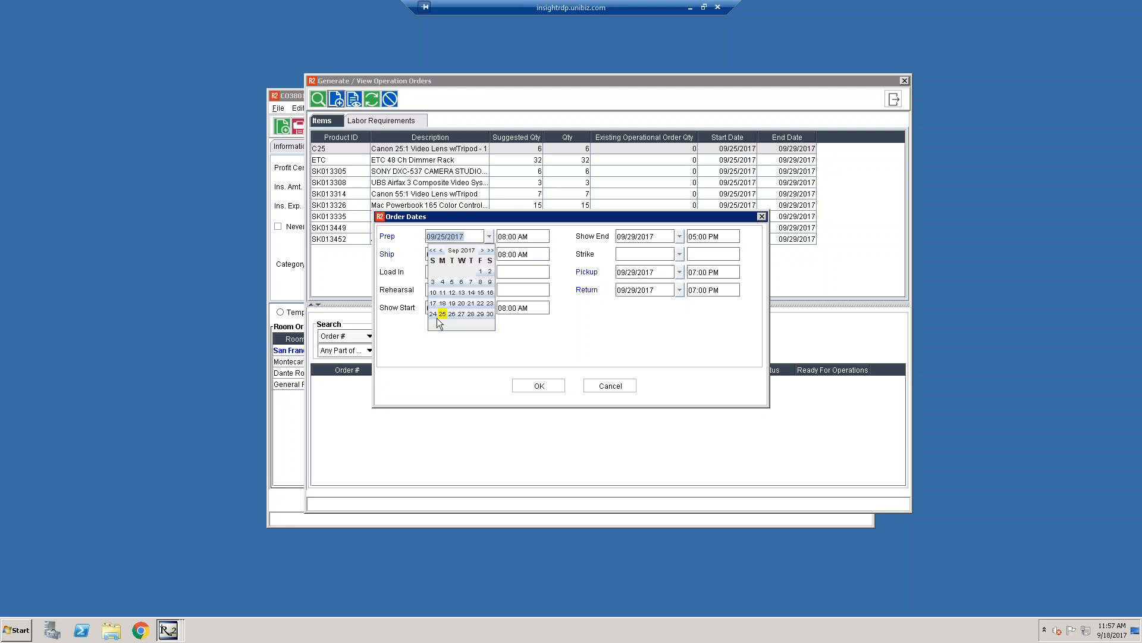
pyautogui.click(480, 303)
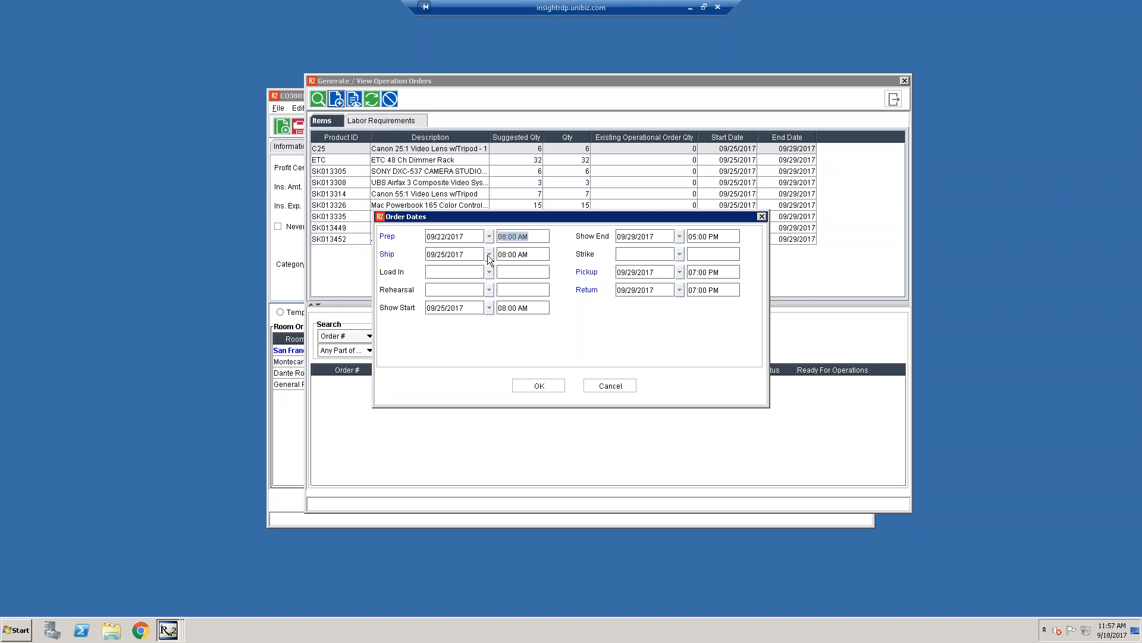
pyautogui.click(488, 255)
pyautogui.click(481, 319)
# Set the return date to 10/02/2017, then create the operation order and open it for editing.
pyautogui.click(680, 291)
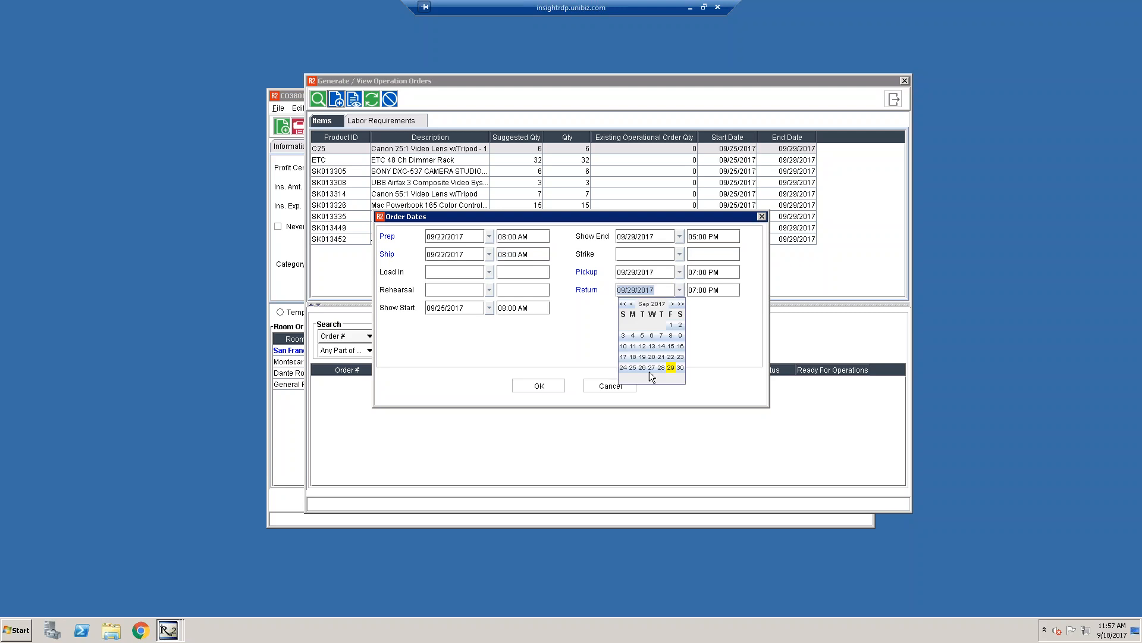
pyautogui.click(673, 304)
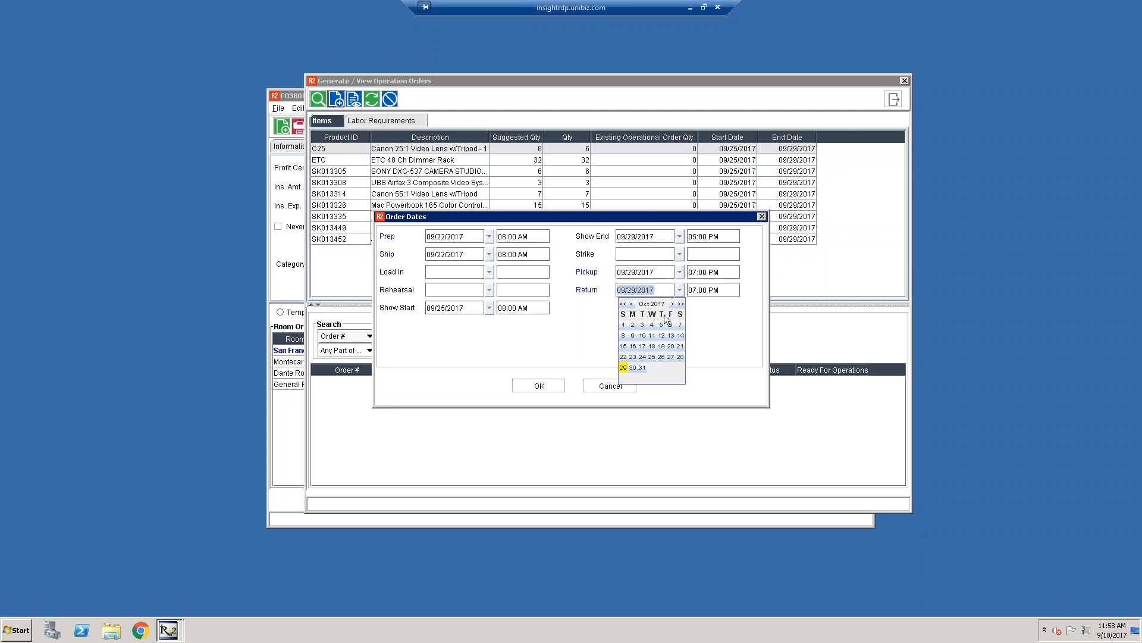
pyautogui.click(632, 325)
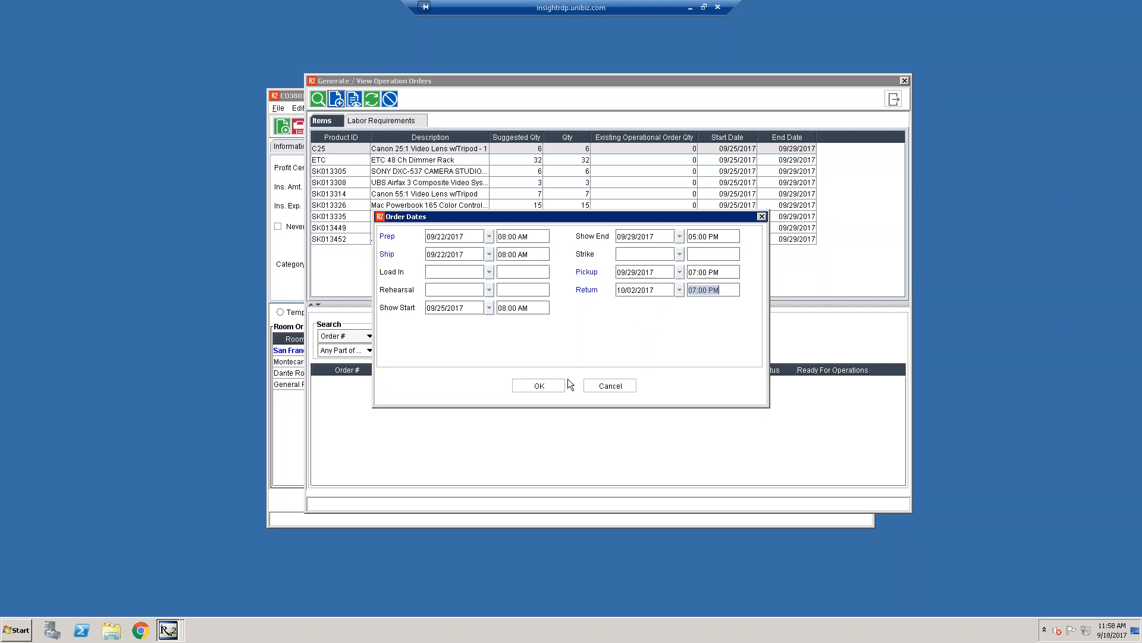
pyautogui.click(534, 387)
pyautogui.click(535, 387)
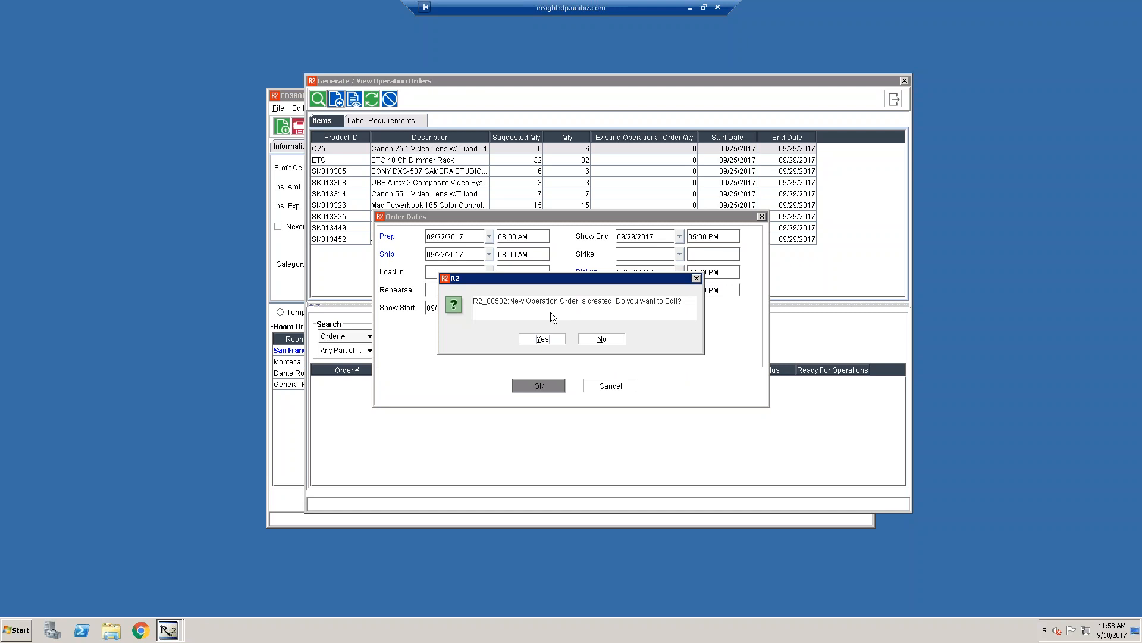
pyautogui.click(534, 339)
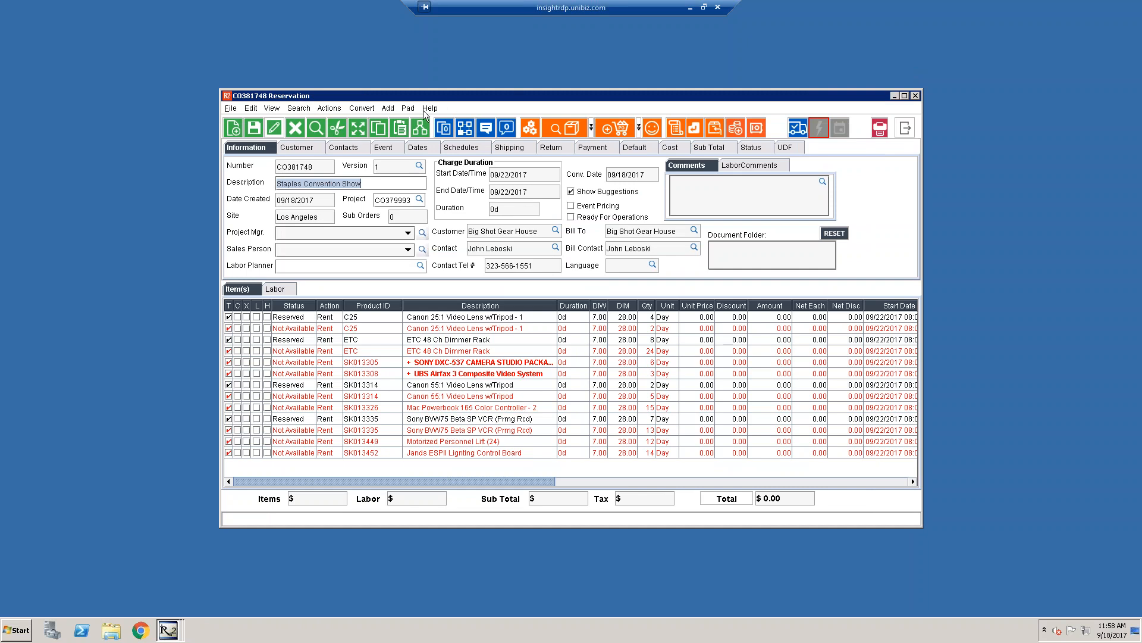
# Review the Staples Convention Show reservation's number, amounts and item availability, and close it with the changes saved.
pyautogui.click(328, 167)
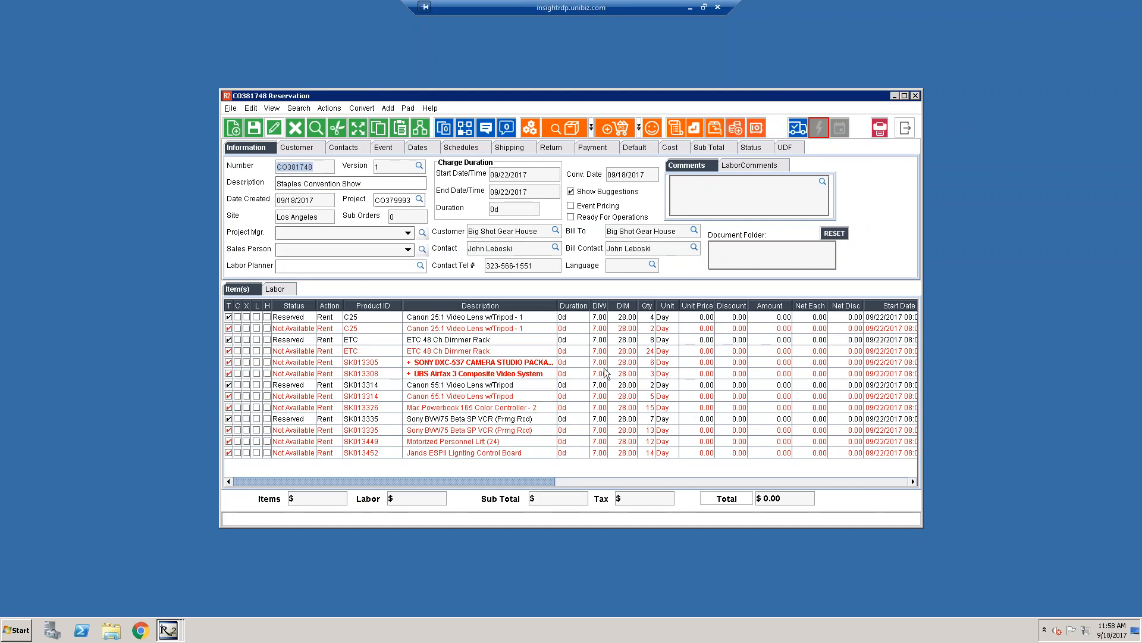
pyautogui.click(778, 328)
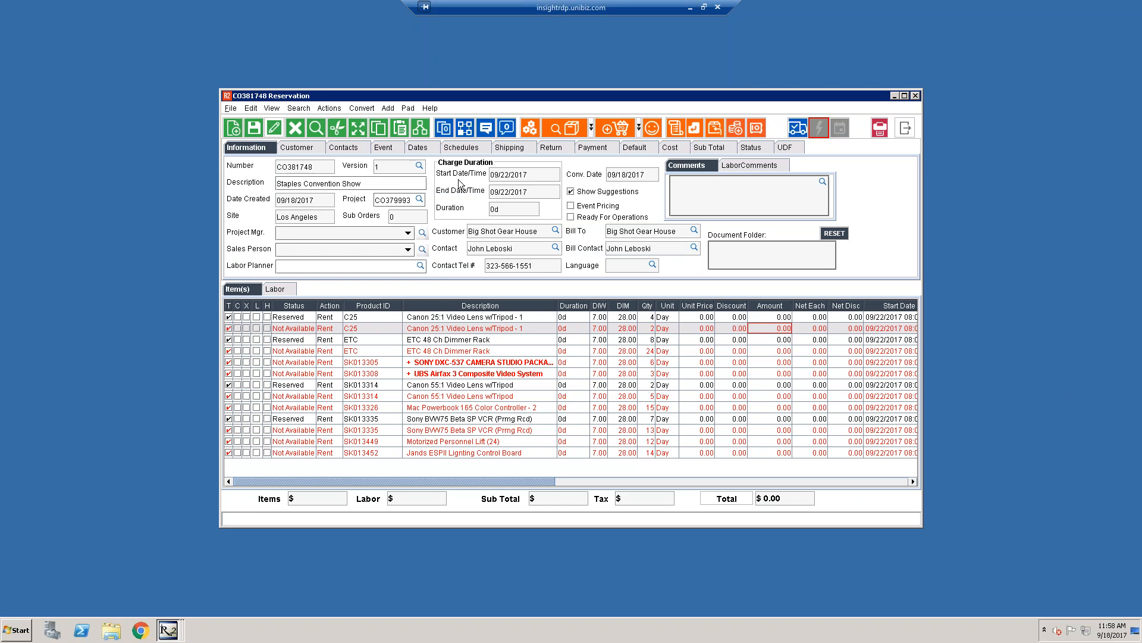
pyautogui.click(277, 110)
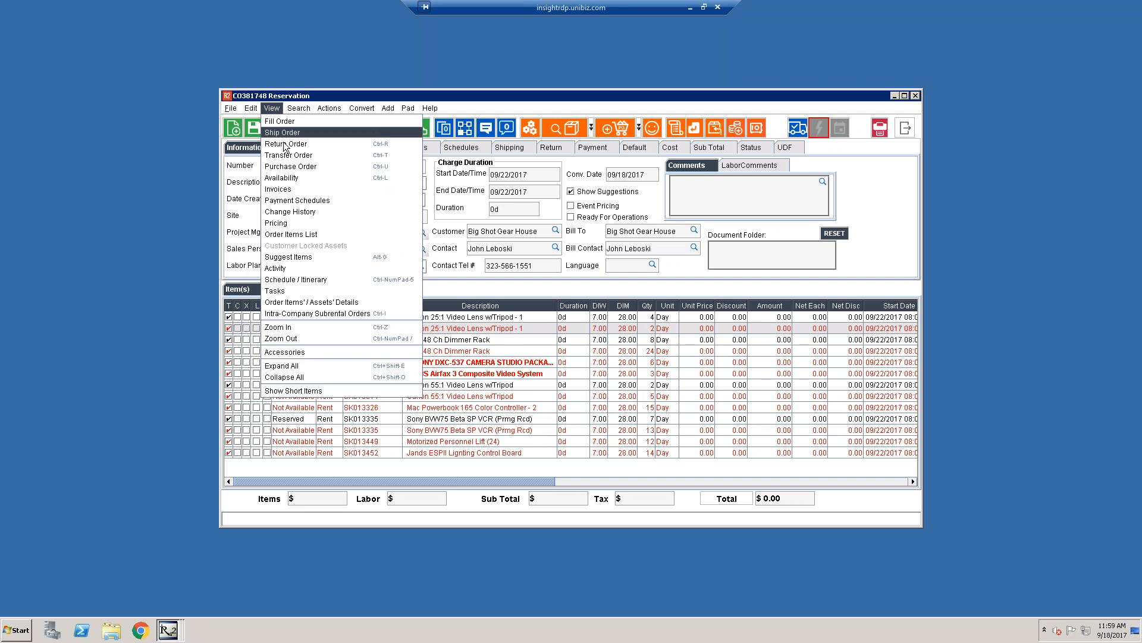
pyautogui.click(583, 105)
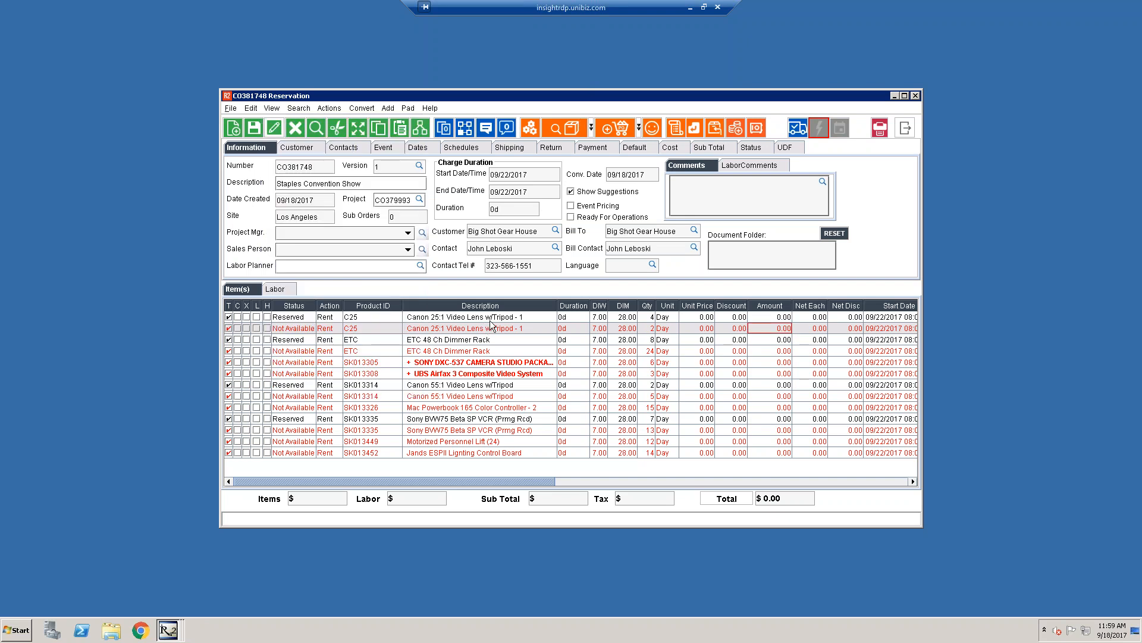
pyautogui.click(464, 365)
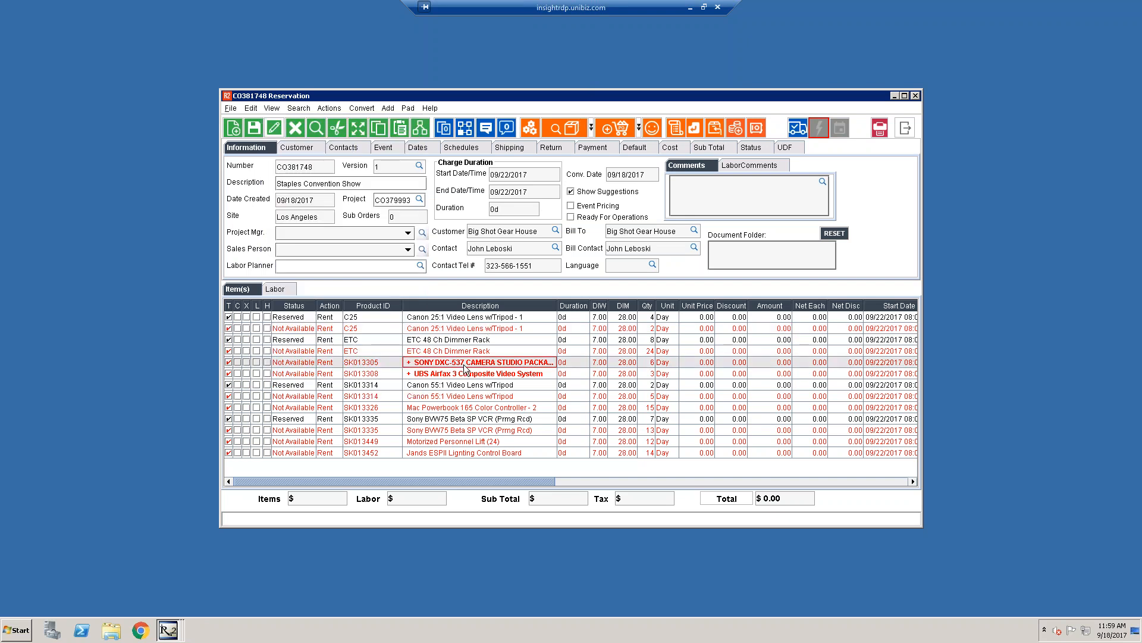
pyautogui.click(443, 331)
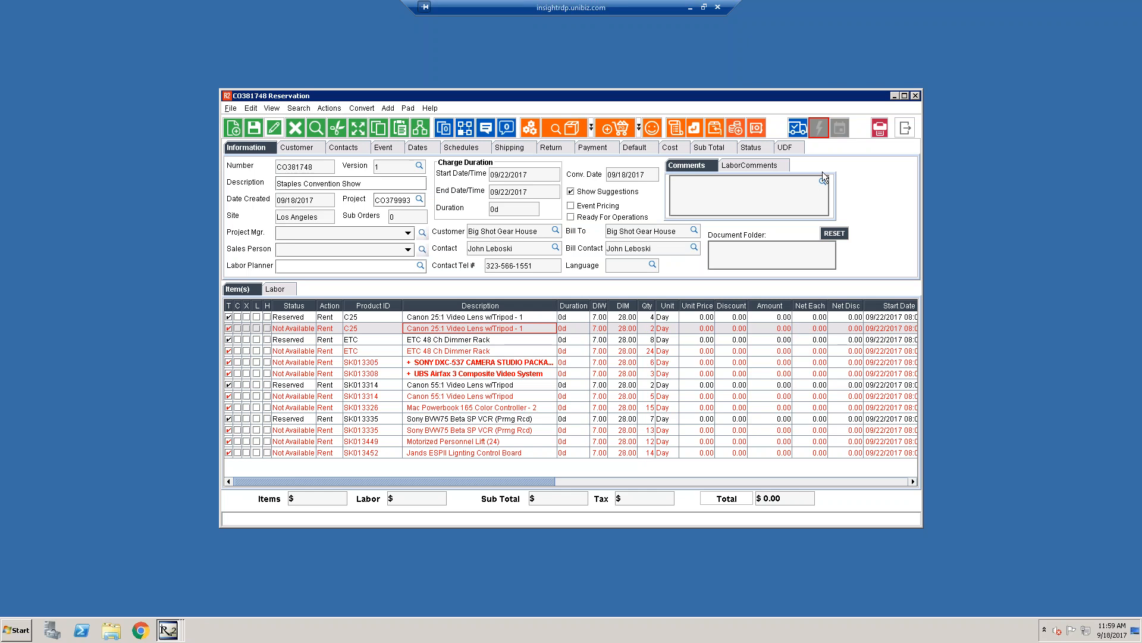
pyautogui.click(905, 127)
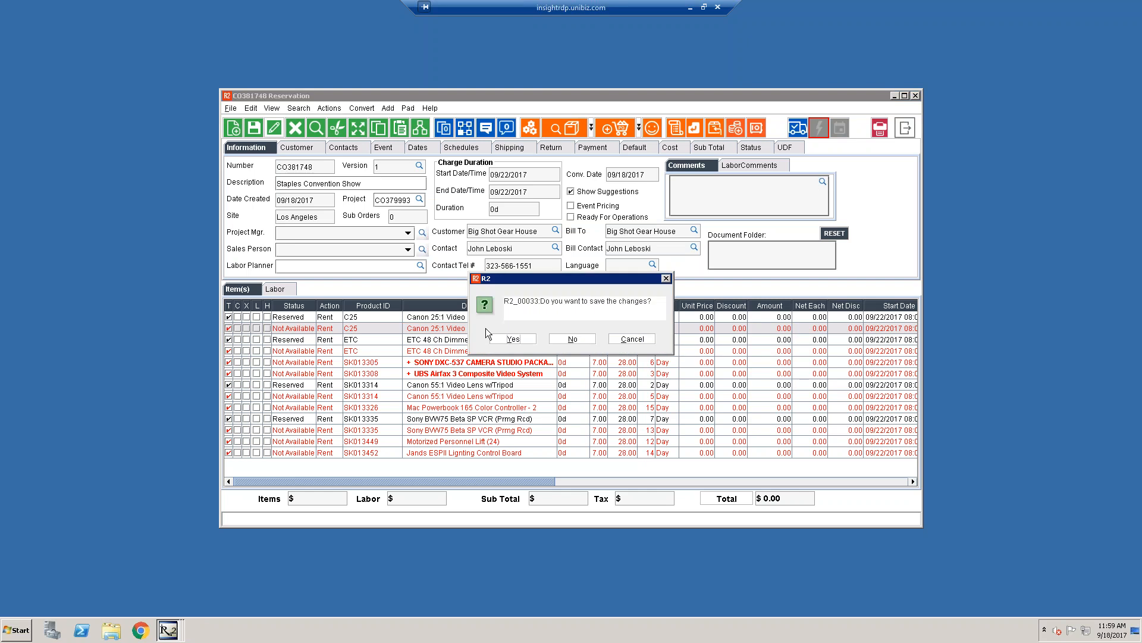
pyautogui.click(513, 340)
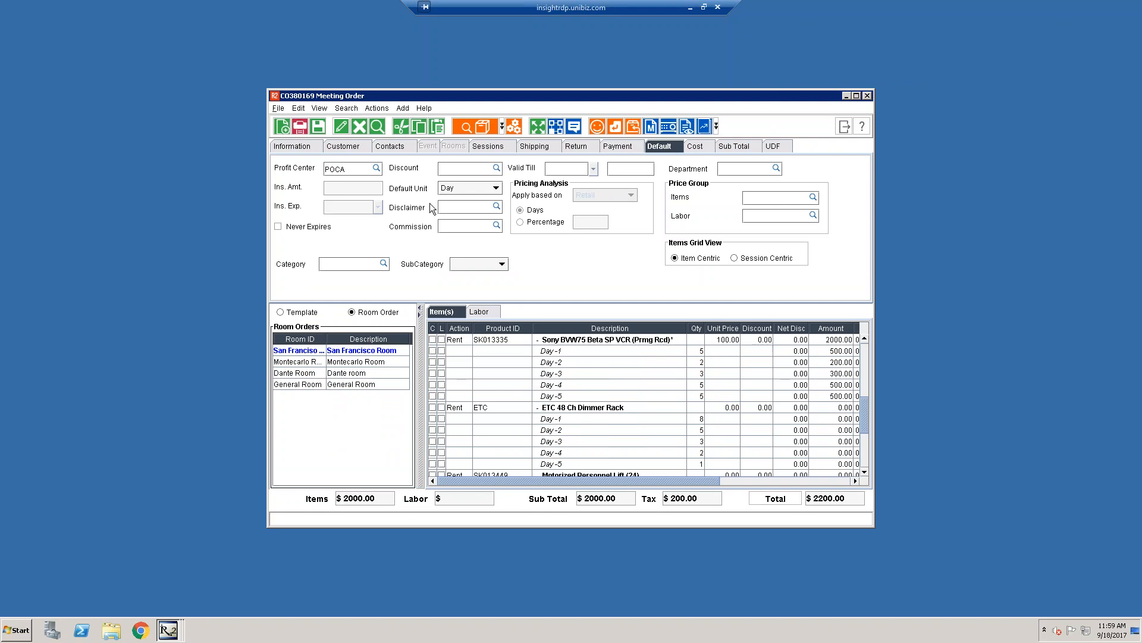
# View the room list in the meeting order template and reopen the San Francisco Room order.
pyautogui.click(297, 311)
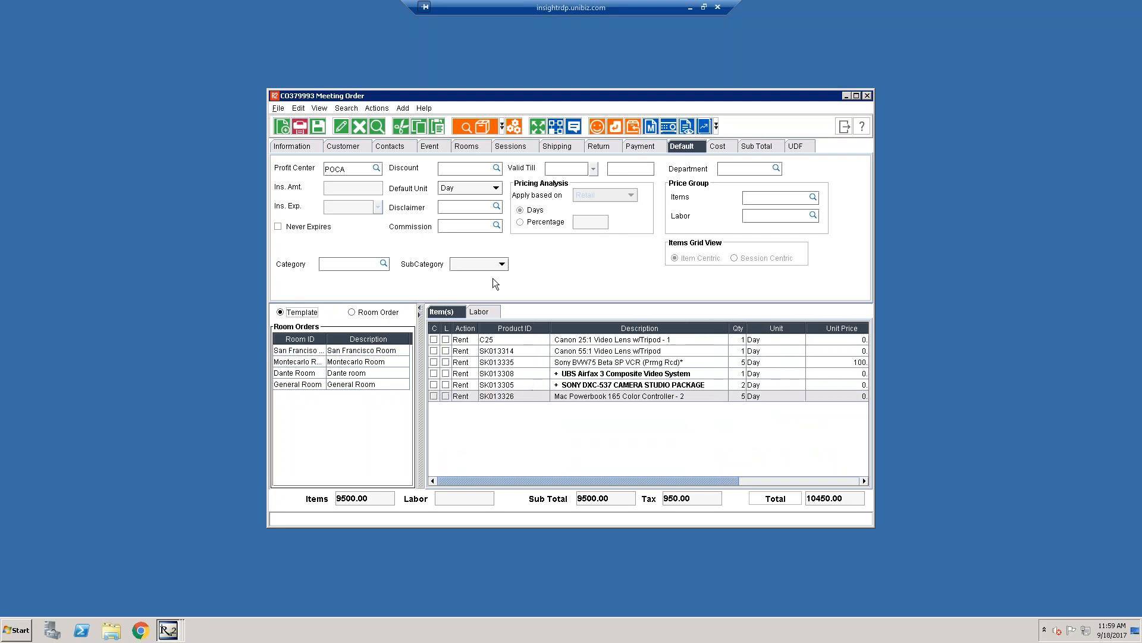
pyautogui.click(466, 146)
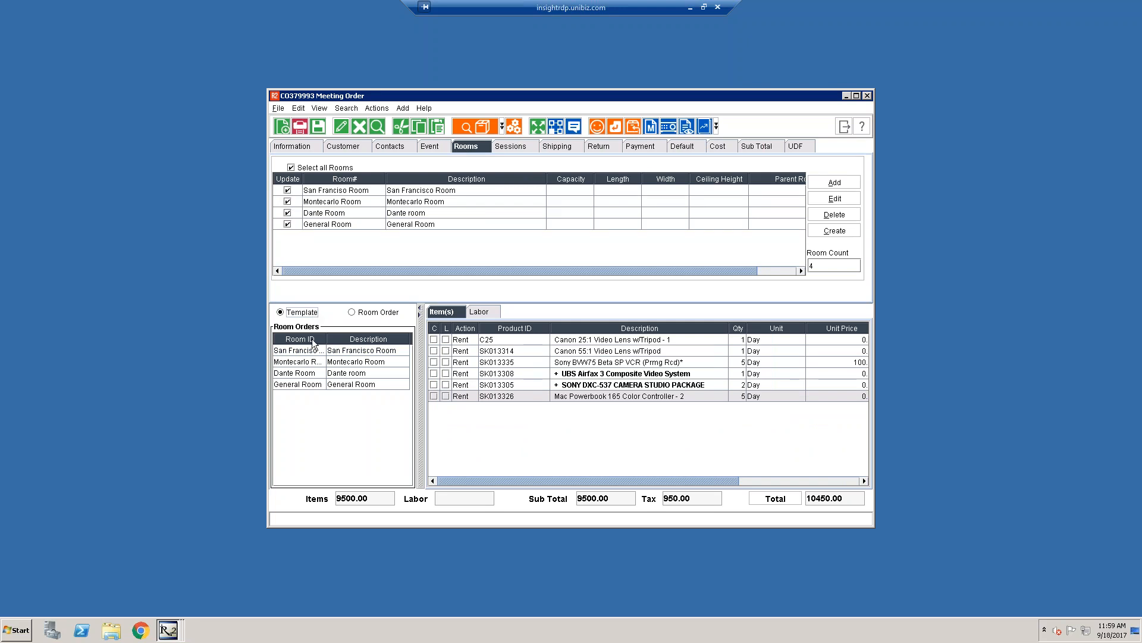
pyautogui.click(387, 355)
pyautogui.doubleClick(388, 354)
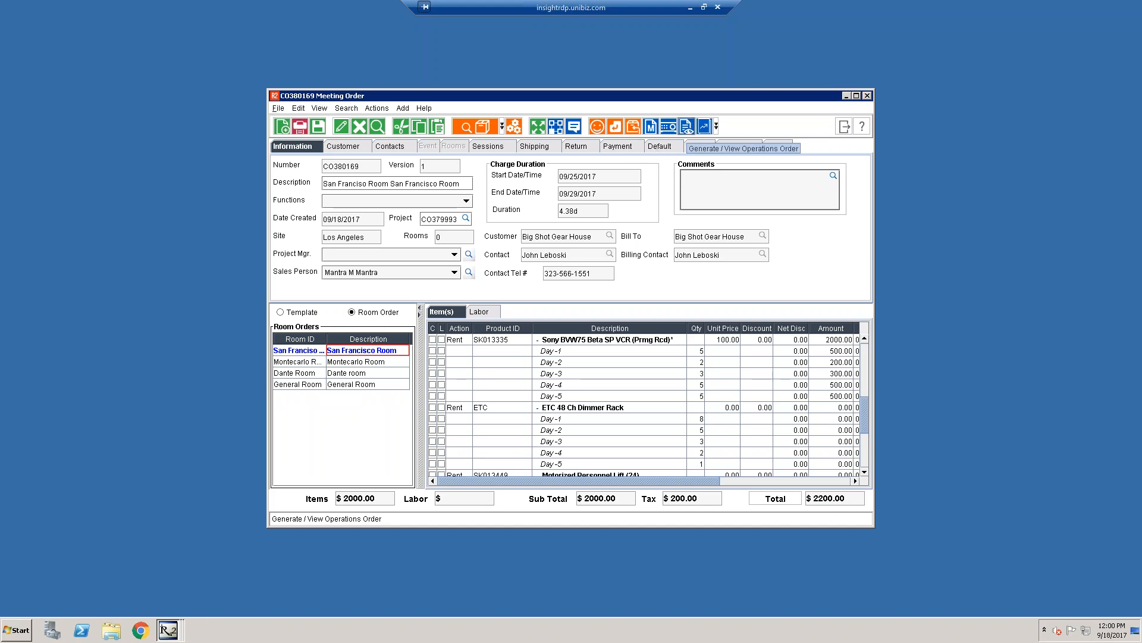
# Reopen the operation orders window and sort the items by existing operational order quantity.
pyautogui.click(686, 127)
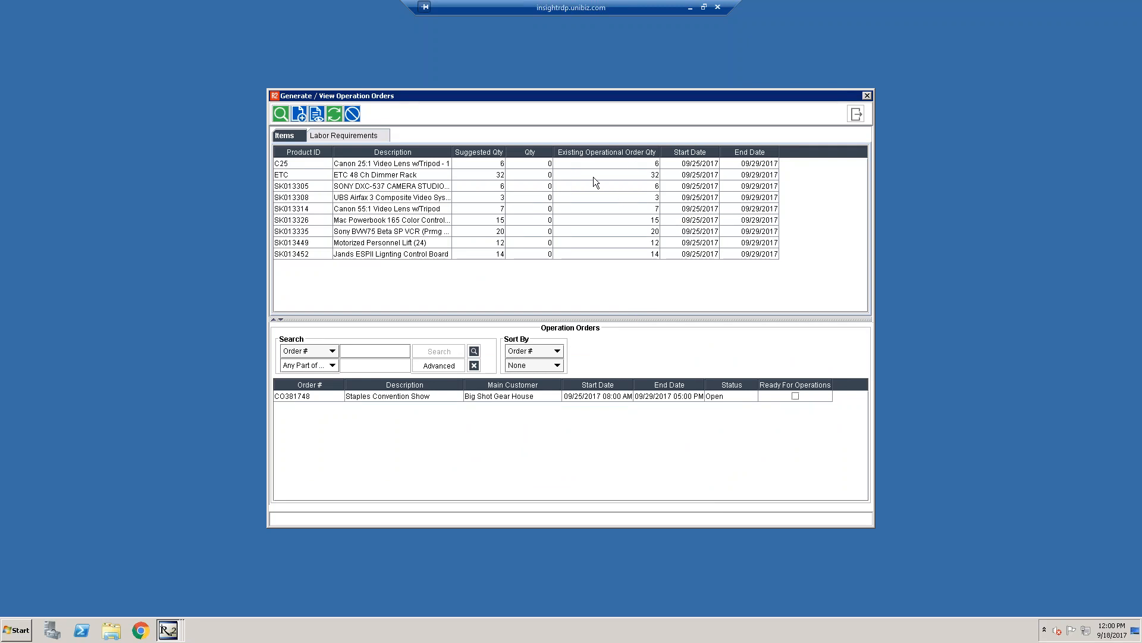
pyautogui.click(642, 153)
pyautogui.click(643, 153)
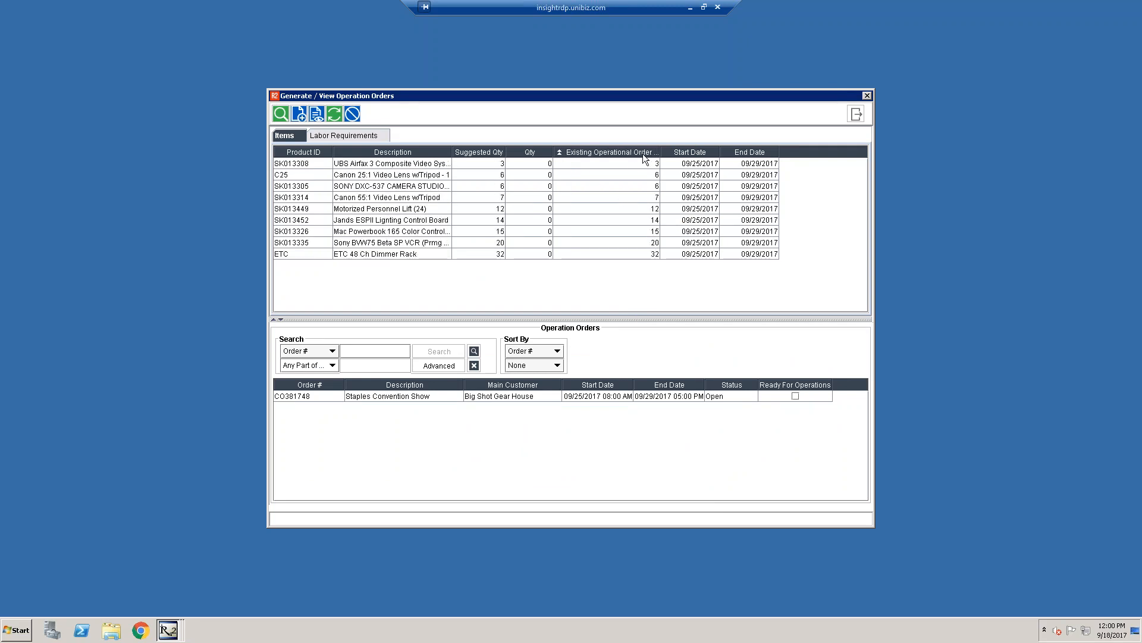
# Close the operation orders window and set the Sony BVW75 Beta SP VCR quantity to 20 for Day-1 through Day-5.
pyautogui.click(655, 255)
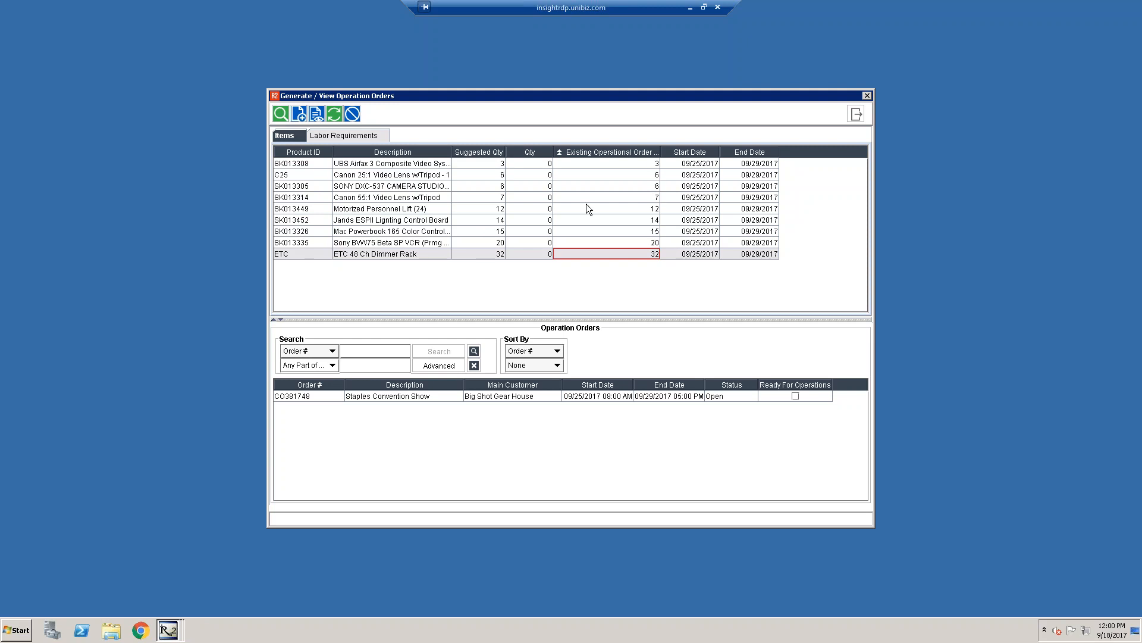
pyautogui.click(863, 115)
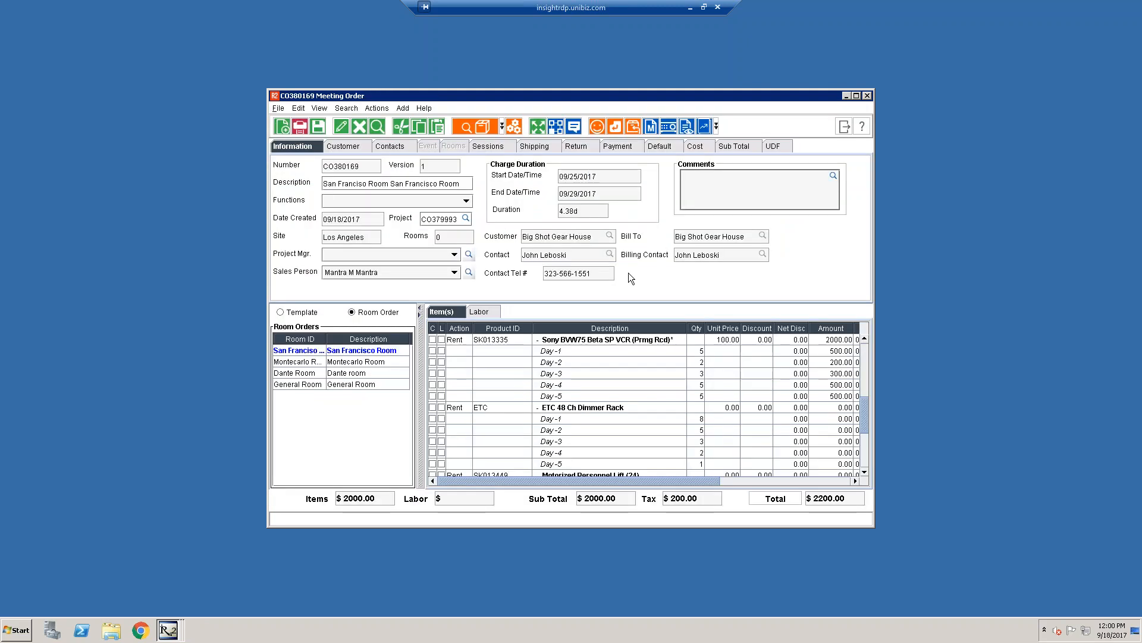
pyautogui.click(699, 350)
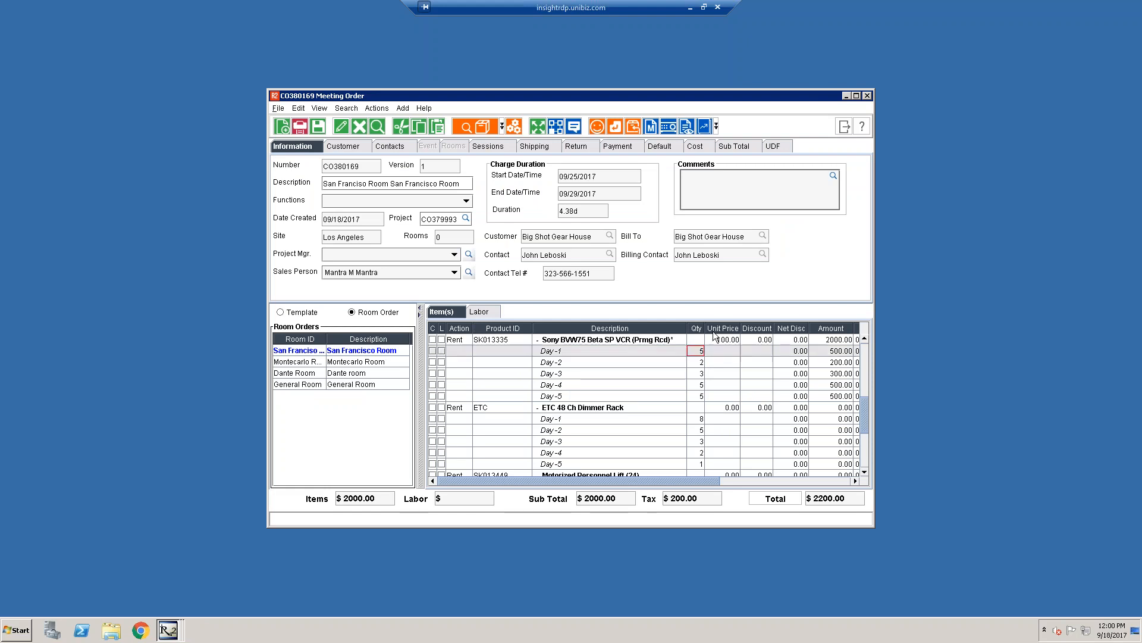
pyautogui.write('20')
pyautogui.press('Return')
pyautogui.write('20')
pyautogui.press('Return')
pyautogui.write('20')
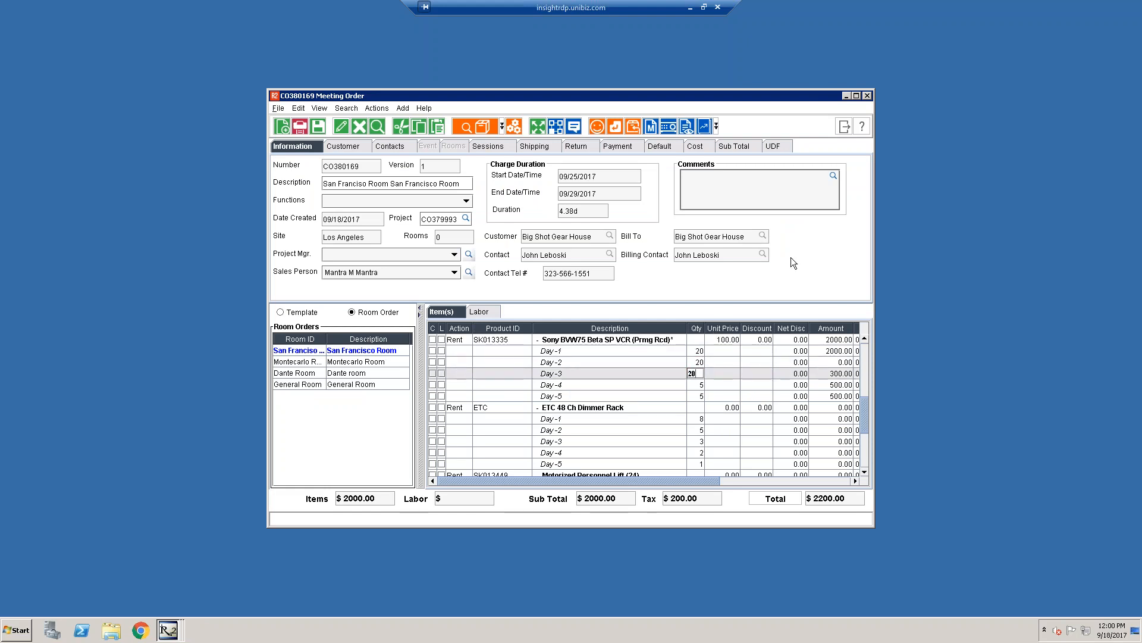
pyautogui.press('Return')
pyautogui.write('20')
pyautogui.press('Return')
pyautogui.write('20')
pyautogui.press('Return')
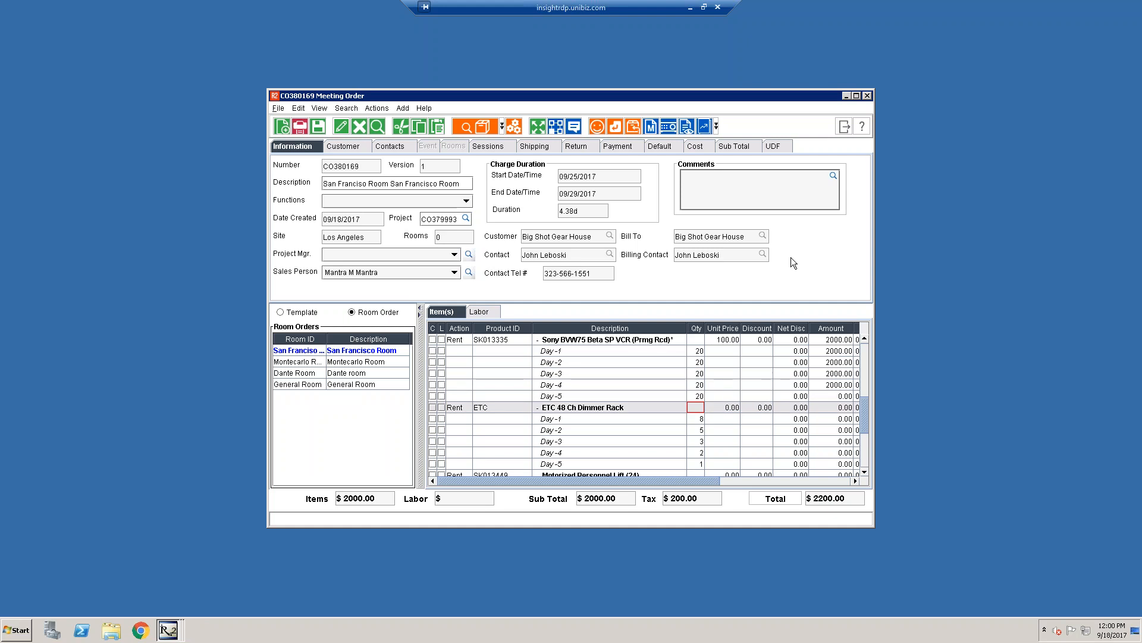
# Set the ETC 48 Ch Dimmer Rack quantity to 1 for Day-1 through Day-4.
pyautogui.press('Return')
pyautogui.write('1')
pyautogui.press('Return')
pyautogui.write('1')
pyautogui.press('Return')
pyautogui.write('1')
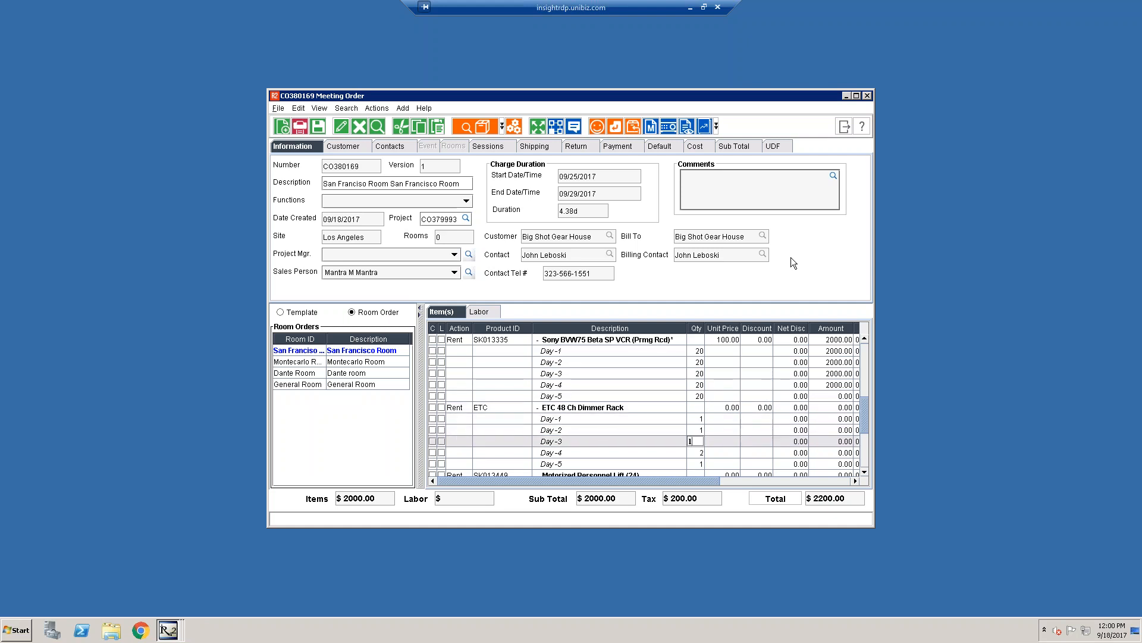
pyautogui.press('Return')
pyautogui.write('1')
pyautogui.press('Return')
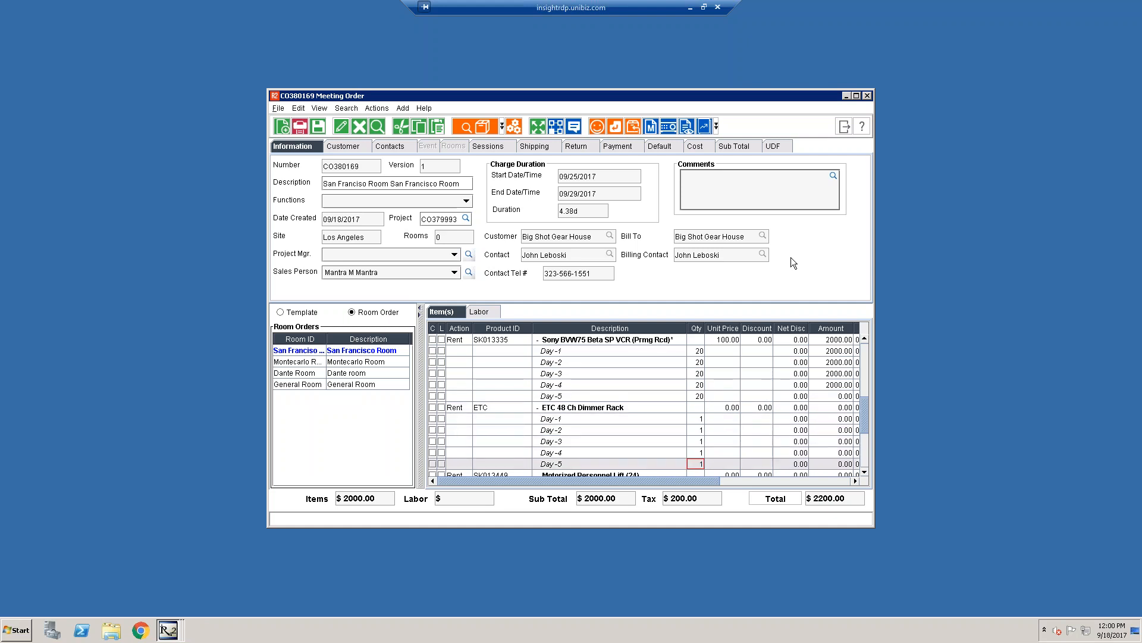
pyautogui.scroll(-1, 695, 416)
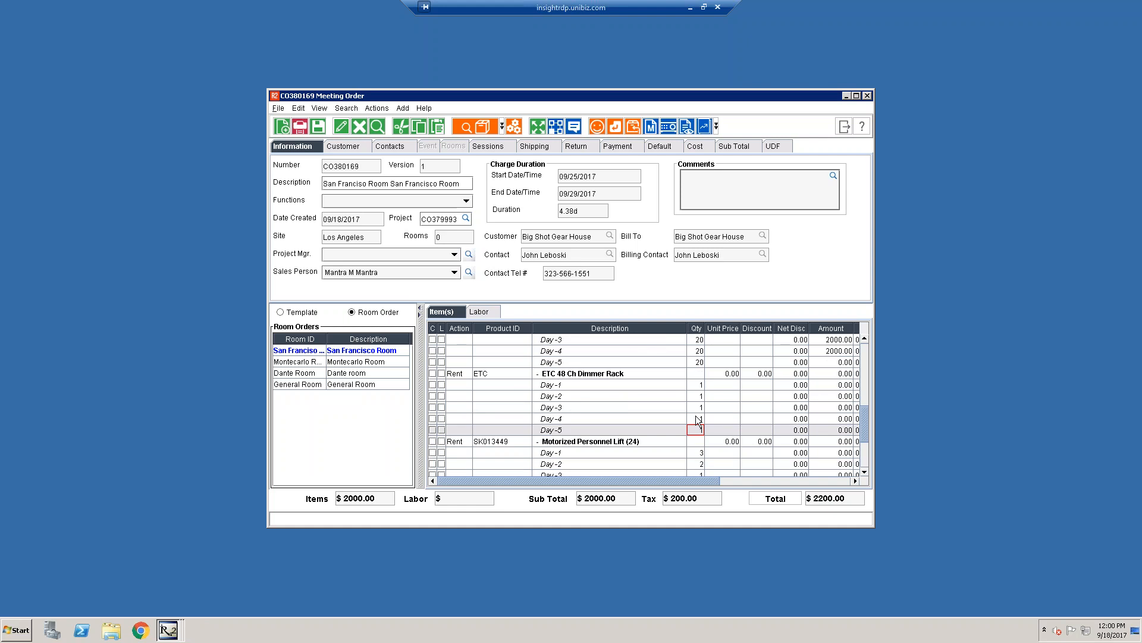
# Save the meeting order, reopen its operation orders and compare the dimmer rack and Sony VCR quantities with the existing operation order.
pyautogui.click(318, 126)
pyautogui.click(684, 128)
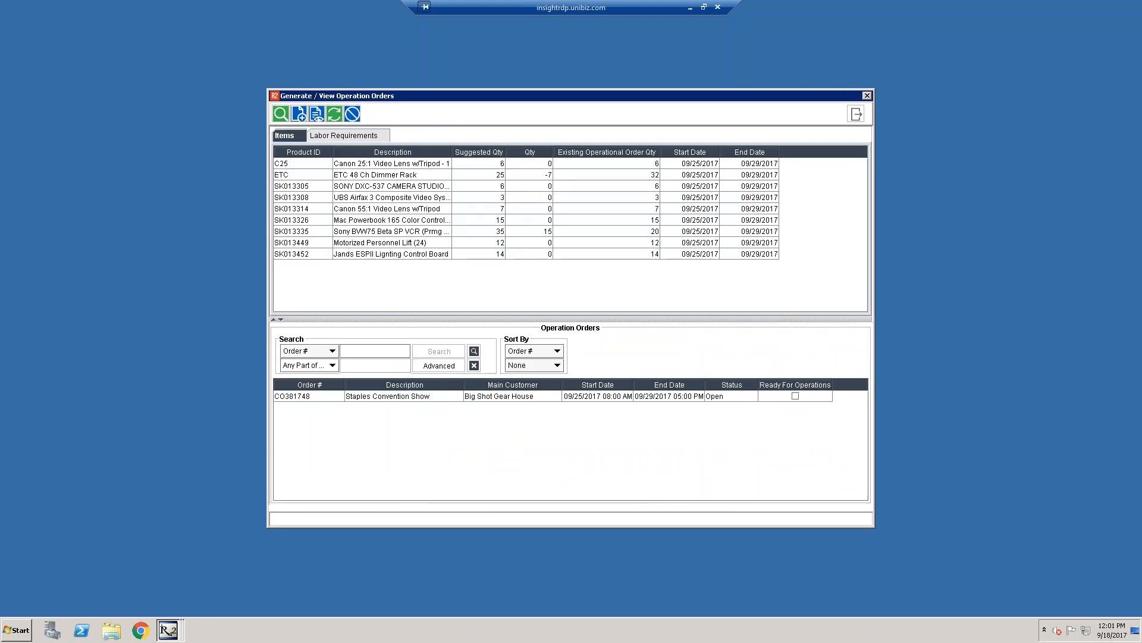
pyautogui.click(589, 176)
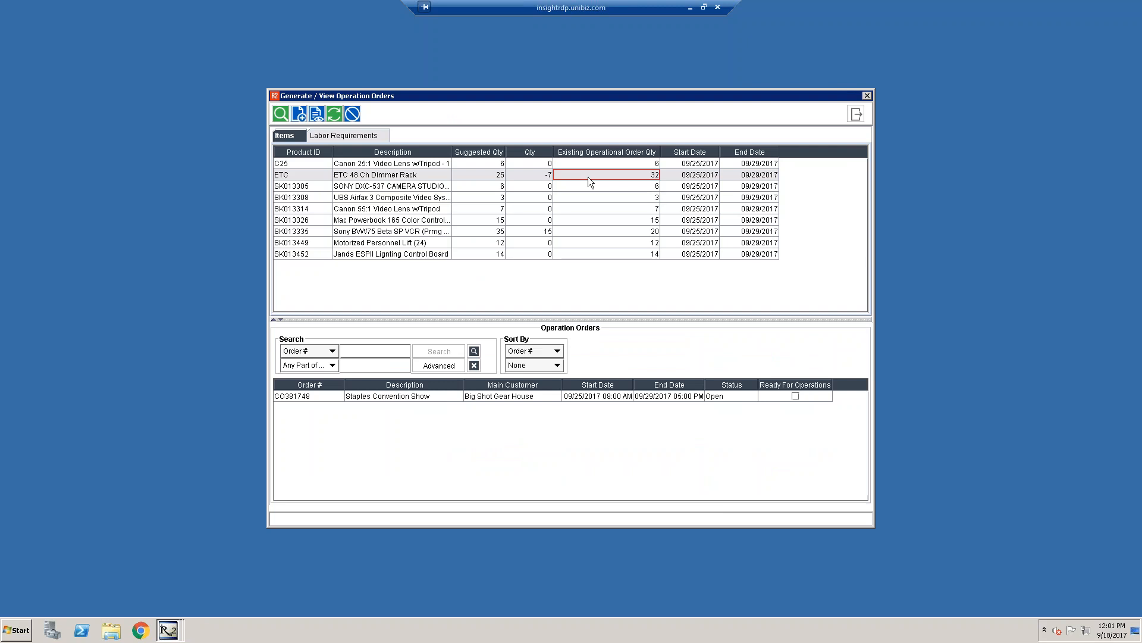
pyautogui.click(545, 178)
pyautogui.click(647, 179)
pyautogui.click(634, 238)
pyautogui.click(613, 231)
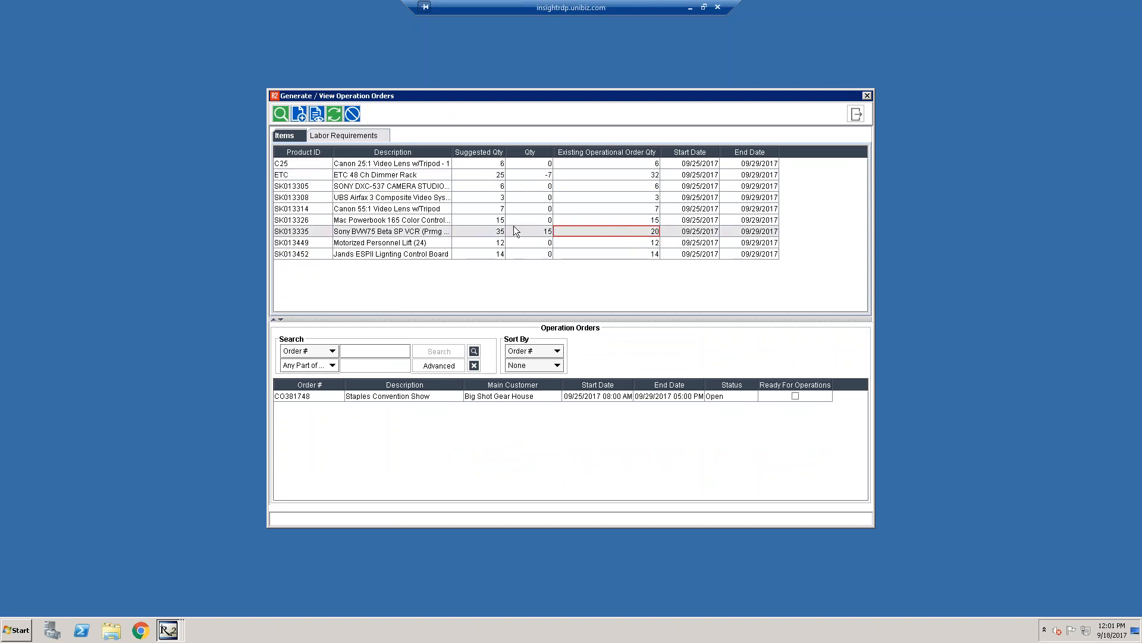
pyautogui.click(544, 232)
pyautogui.click(639, 233)
# Update the existing Staples Convention Show operation order with the quantity differences, open it for editing and close it.
pyautogui.click(299, 114)
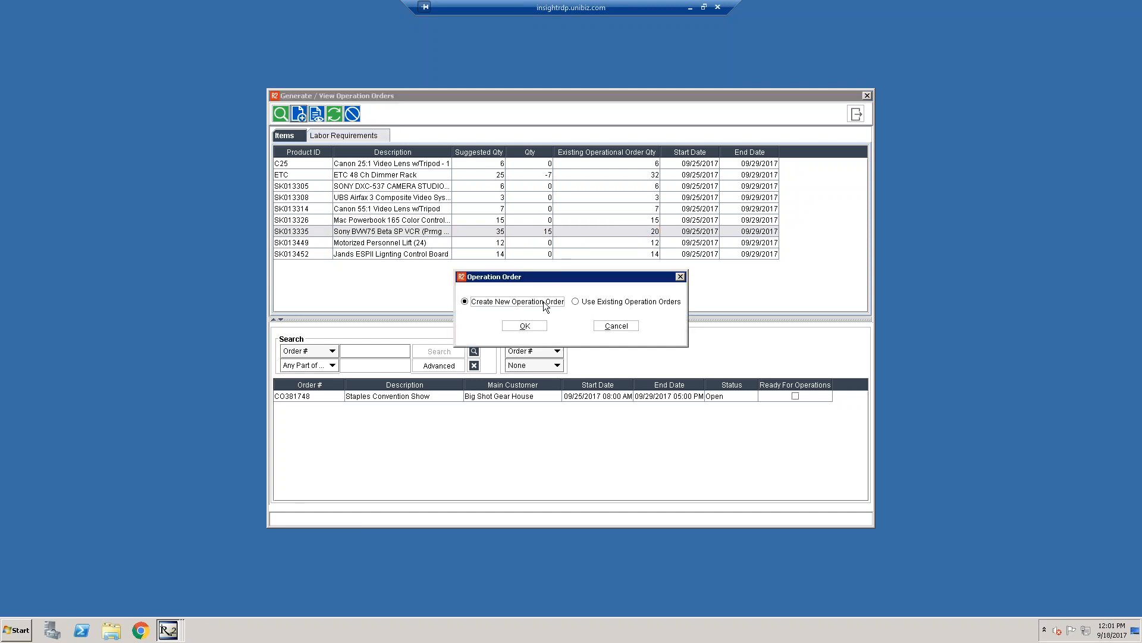
pyautogui.click(591, 302)
pyautogui.click(535, 326)
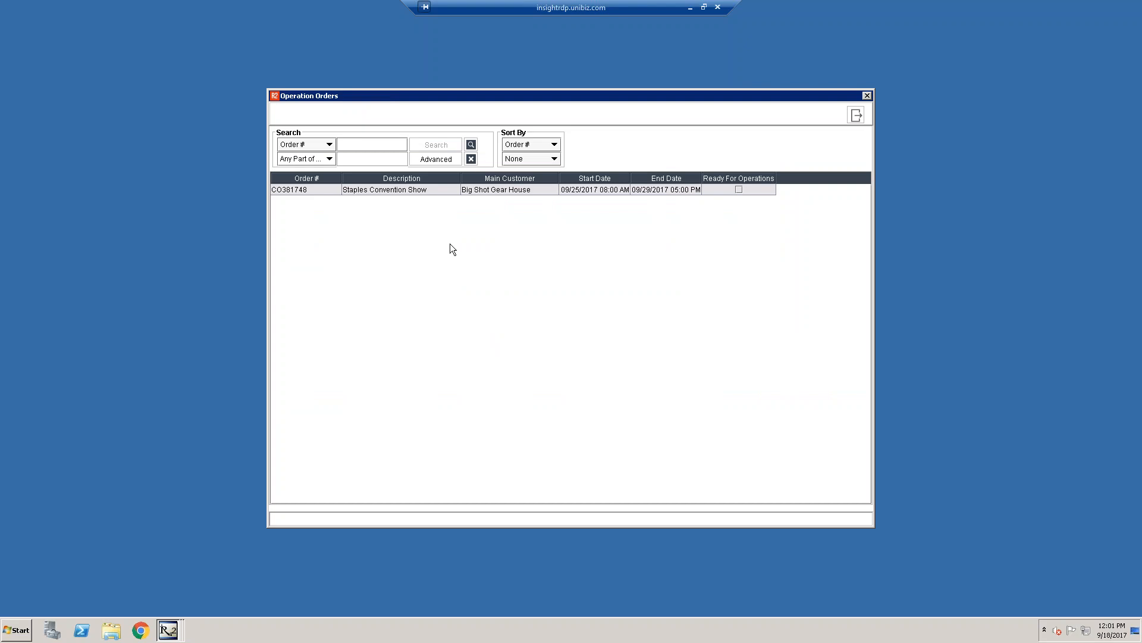
pyautogui.click(411, 190)
pyautogui.doubleClick(414, 190)
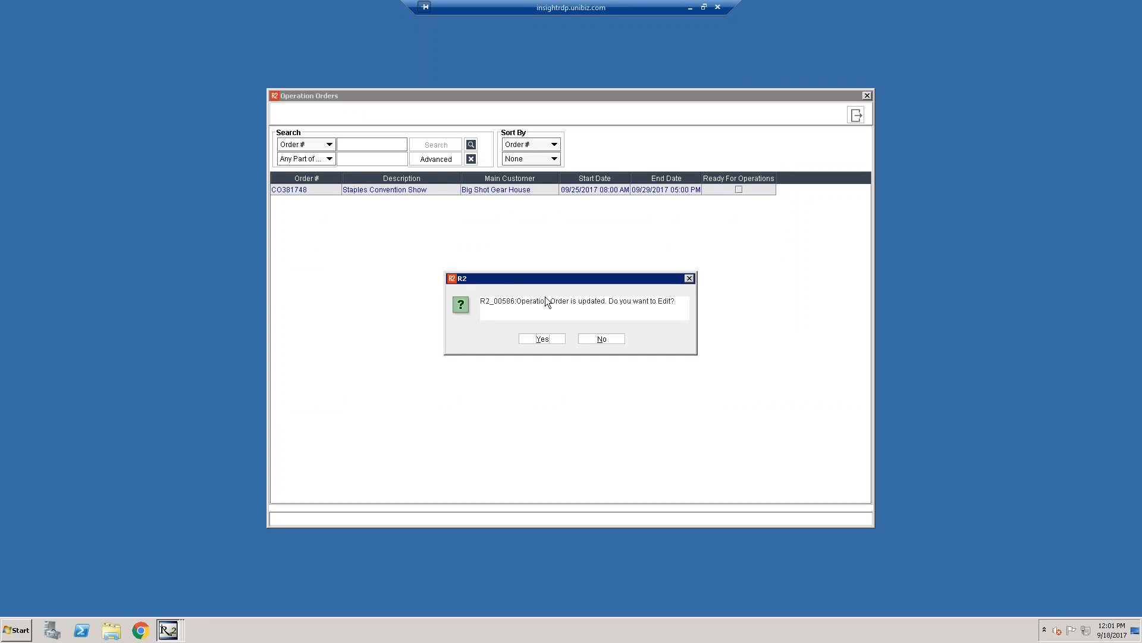
pyautogui.click(557, 337)
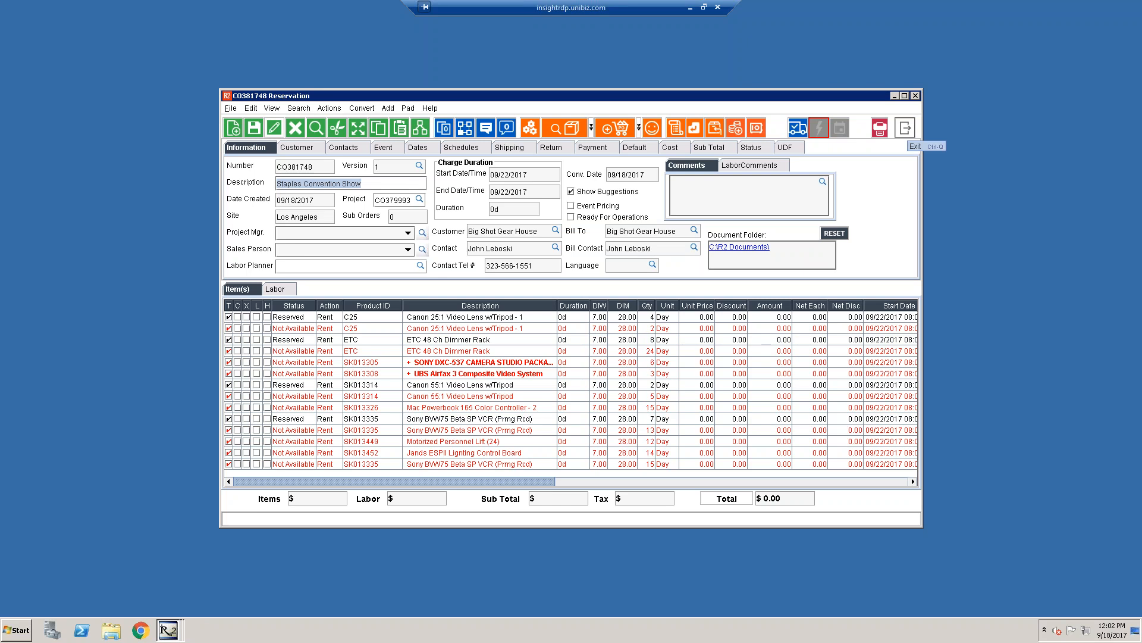
pyautogui.click(905, 127)
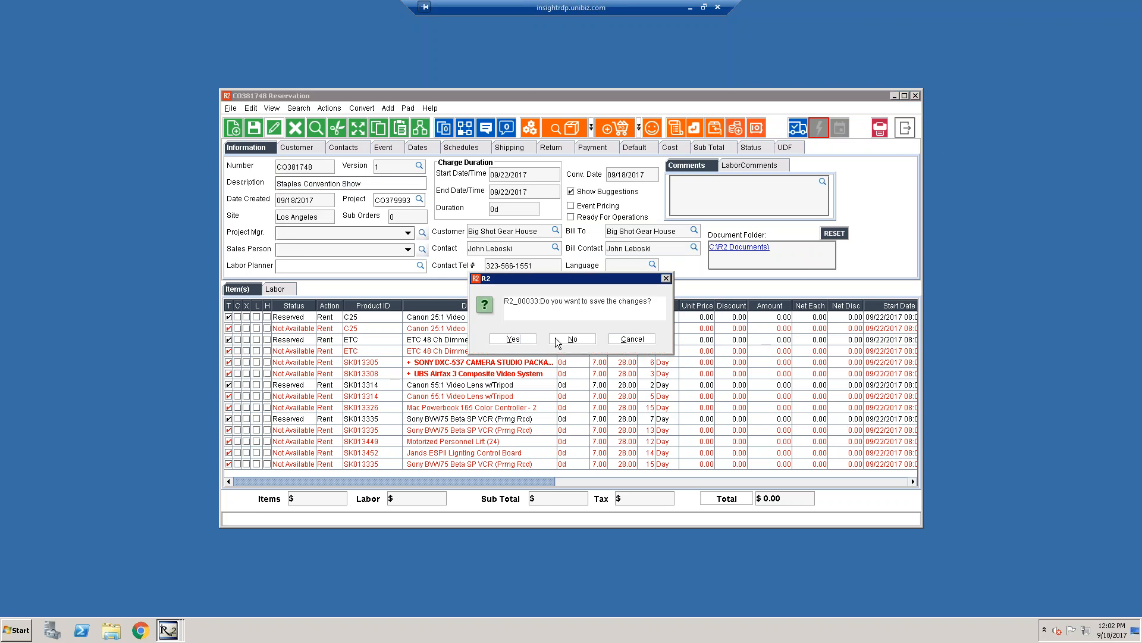
pyautogui.click(572, 340)
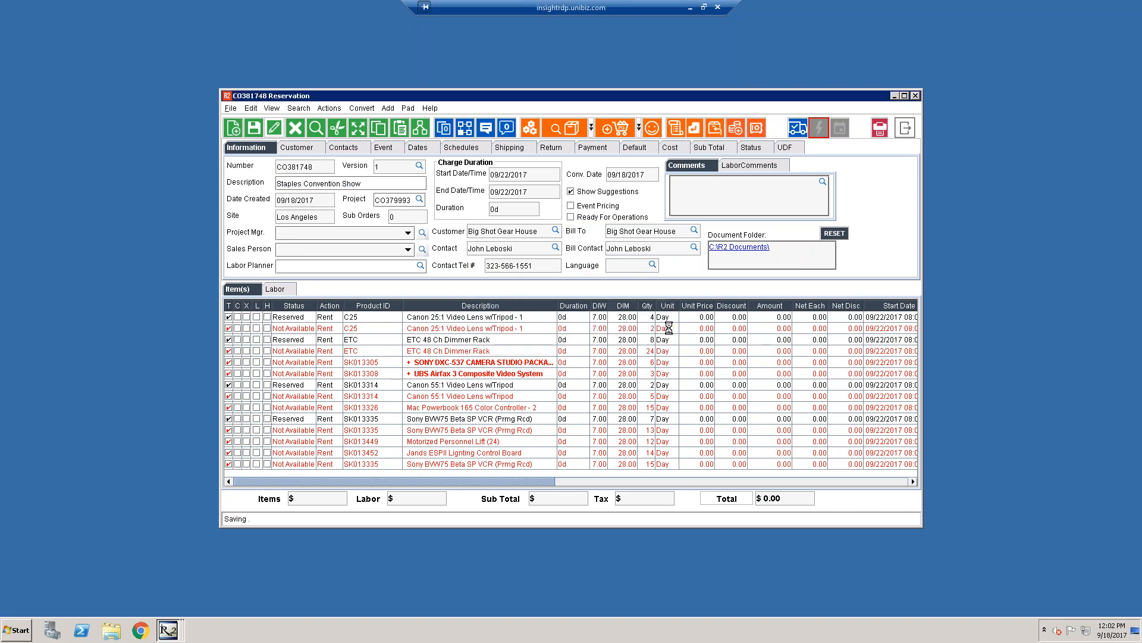
# Try to invoice the San Francisco Room order separately, and view its payment details.
pyautogui.moveTo(597, 94); pyautogui.dragTo(631, 67)
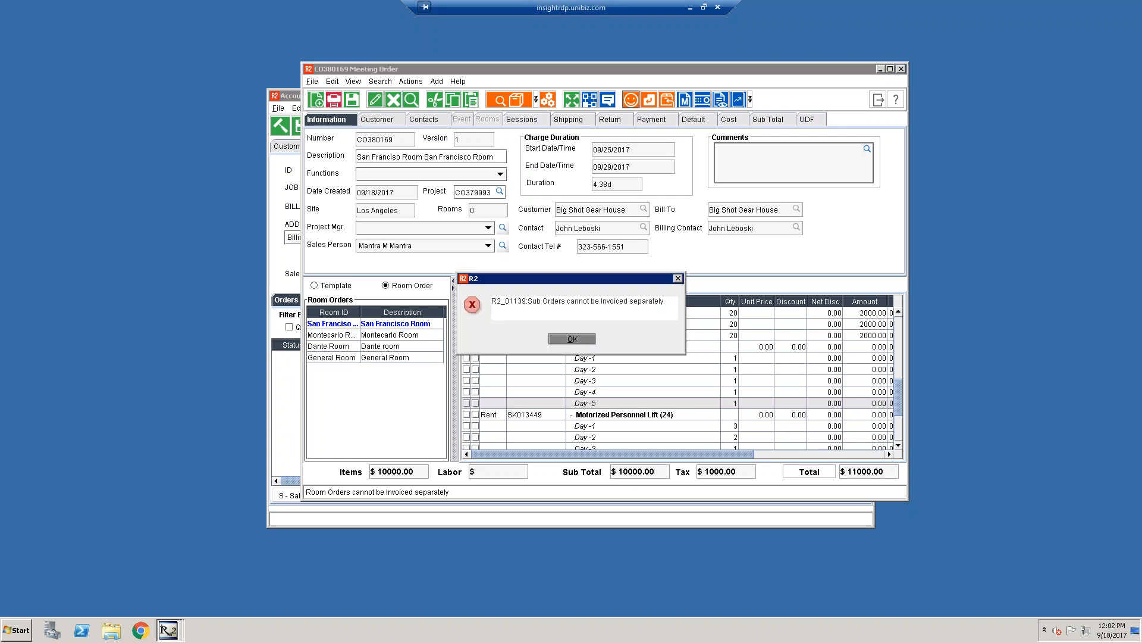
pyautogui.click(572, 338)
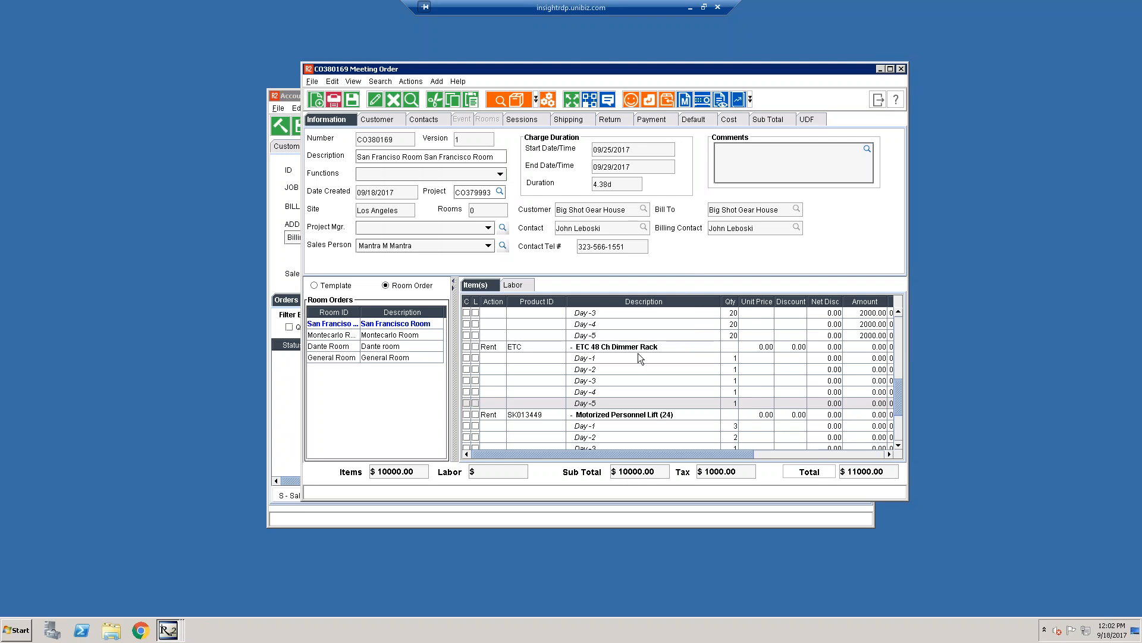
pyautogui.click(656, 120)
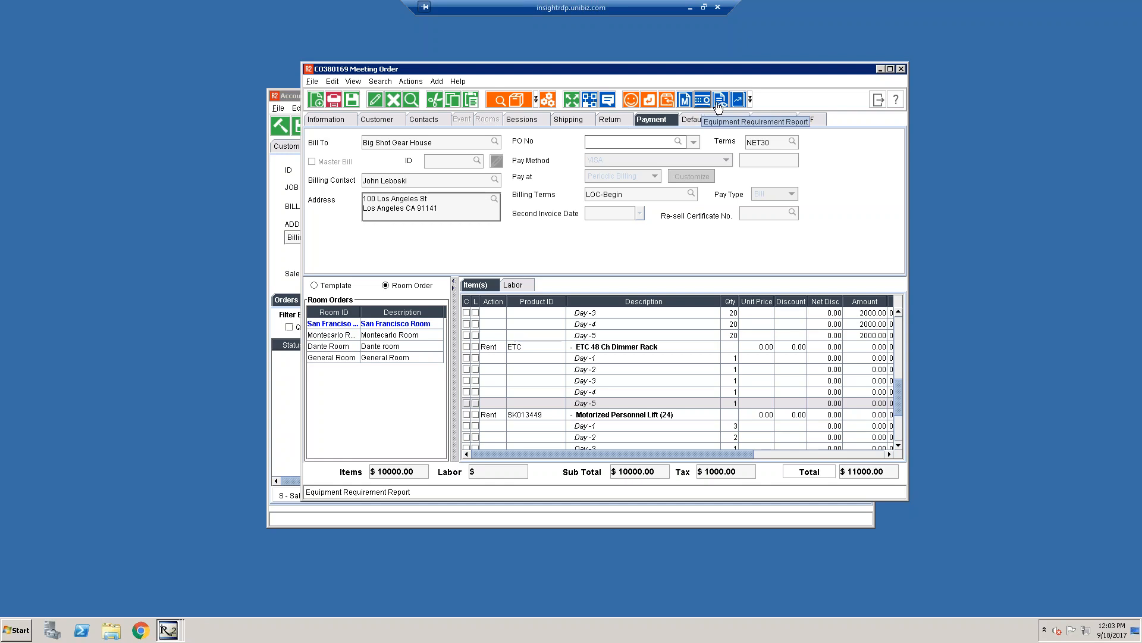
# Run the Room Pull List report for all rooms with the end date set to 09/25/2017.
pyautogui.click(751, 99)
pyautogui.click(752, 128)
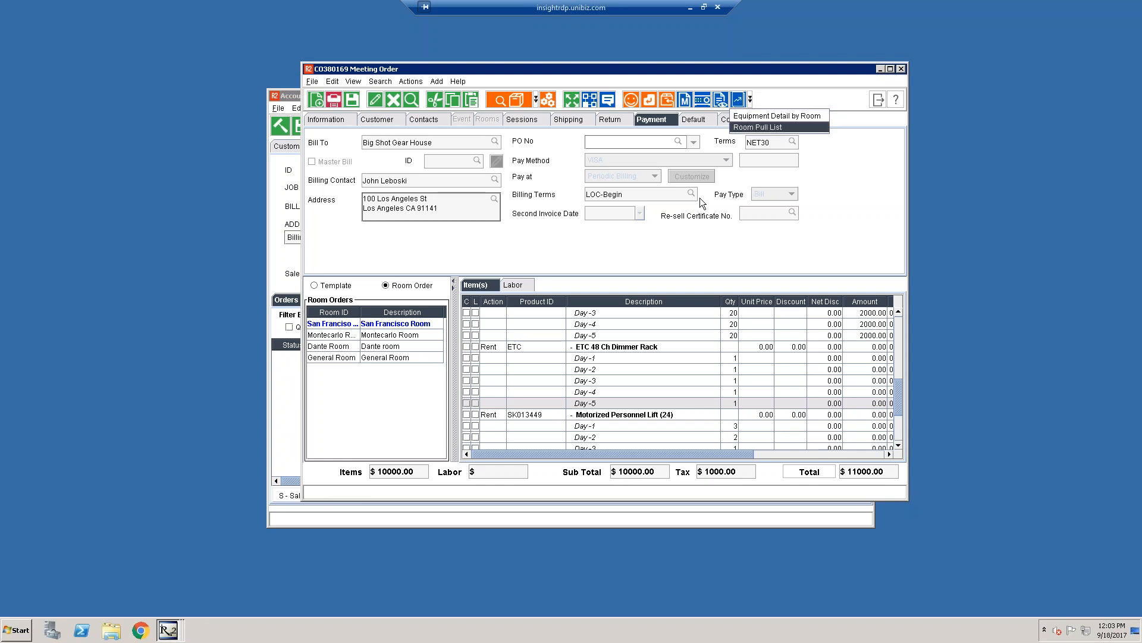
pyautogui.click(510, 262)
pyautogui.click(665, 223)
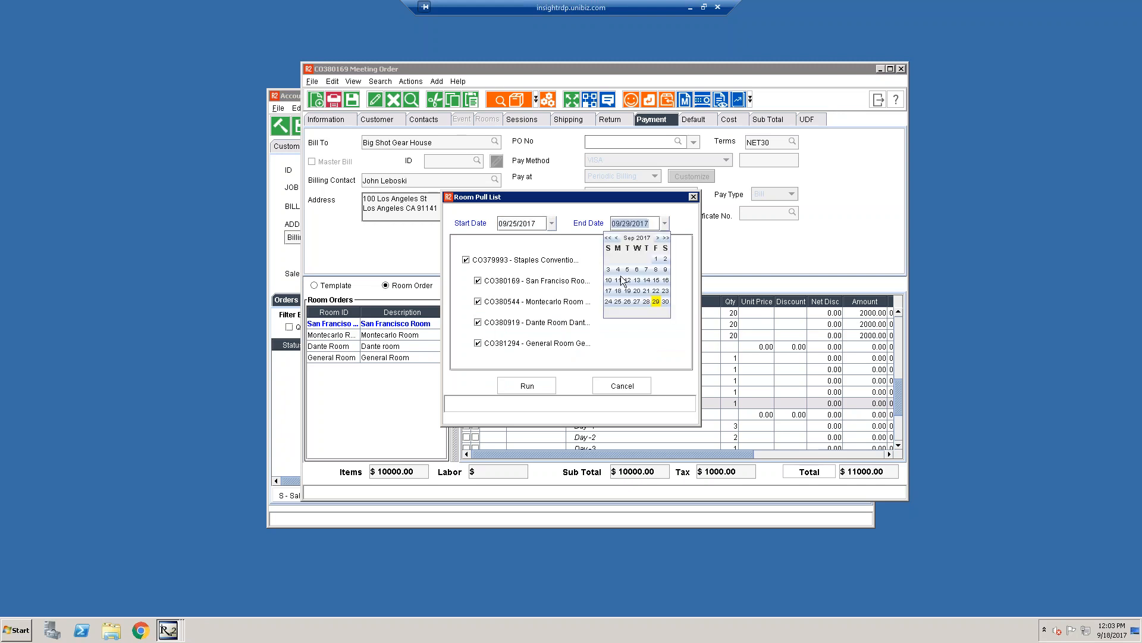
pyautogui.click(619, 298)
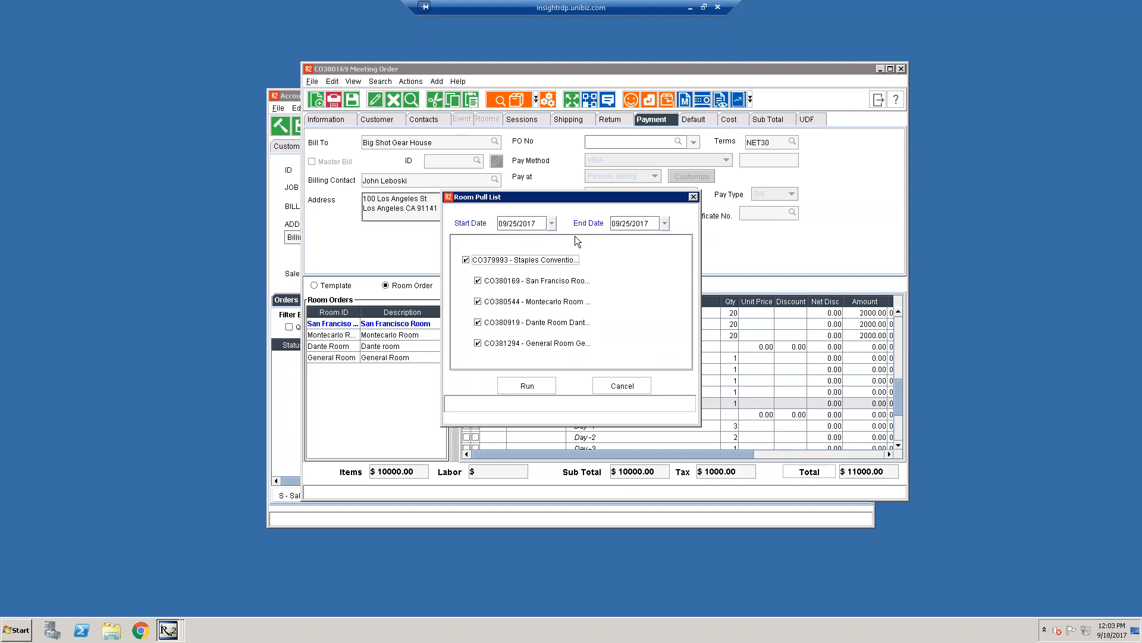
pyautogui.click(527, 386)
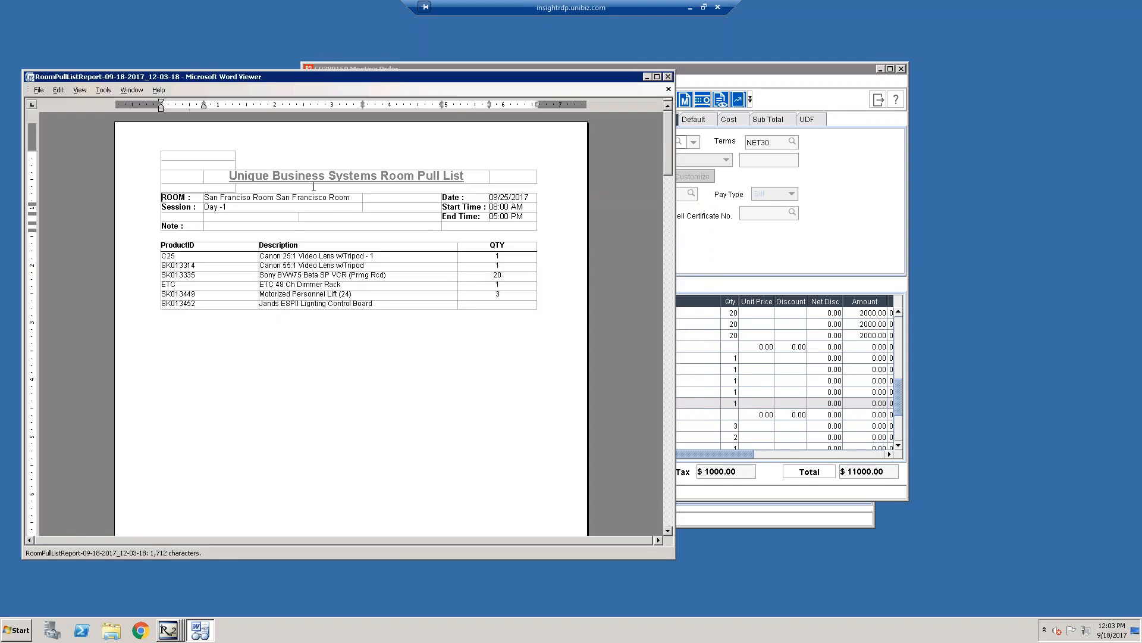
# Review the room pull list report page by page for each room's equipment and close it.
pyautogui.scroll(-5, 282, 260)
pyautogui.scroll(-10, 282, 260)
pyautogui.scroll(-8, 282, 261)
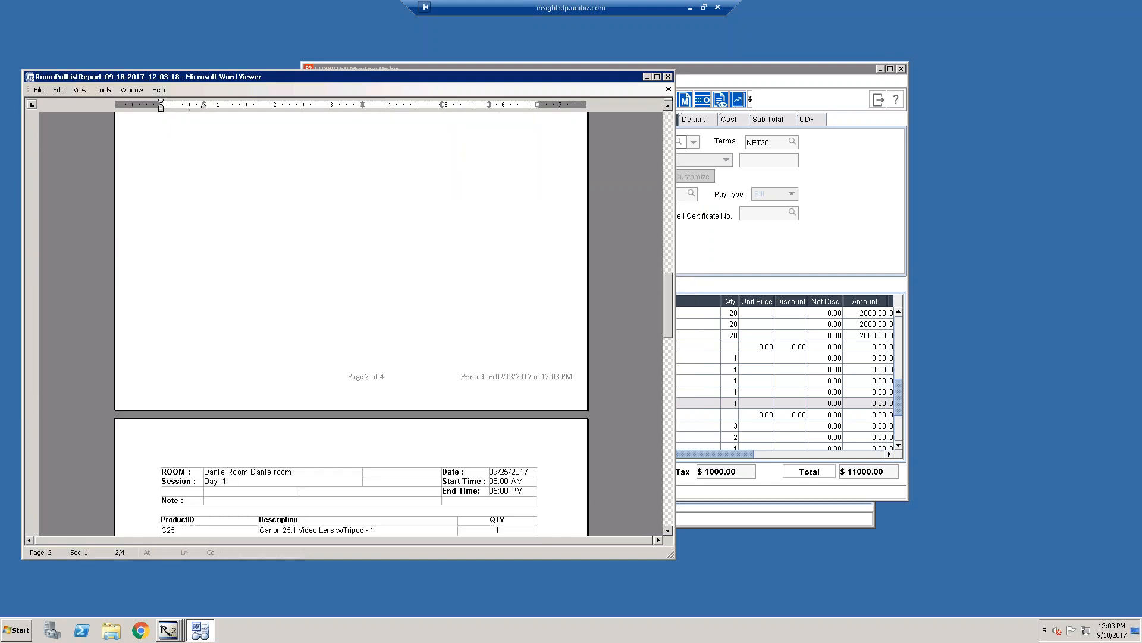
pyautogui.scroll(-9, 351, 322)
pyautogui.scroll(-6, 351, 321)
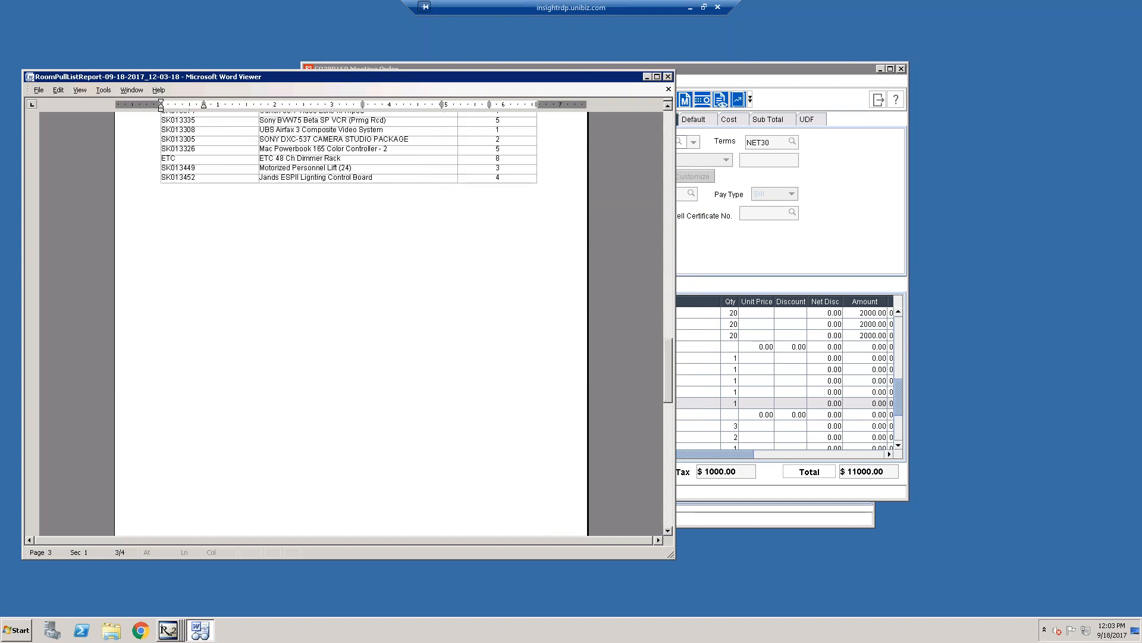
pyautogui.scroll(-3, 351, 321)
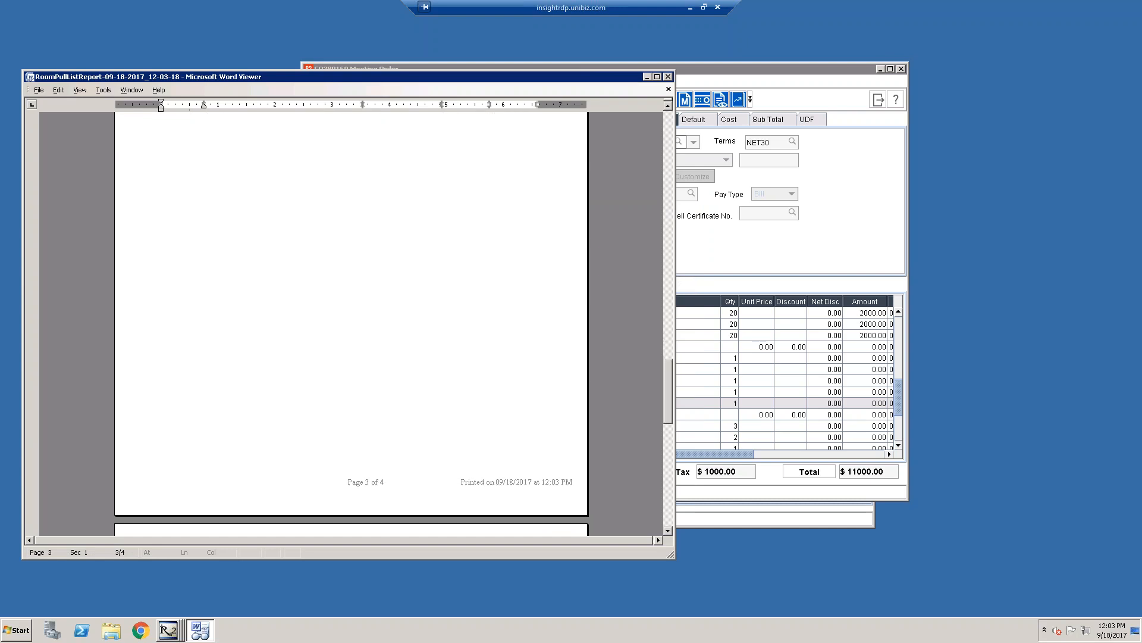
pyautogui.scroll(-3, 351, 322)
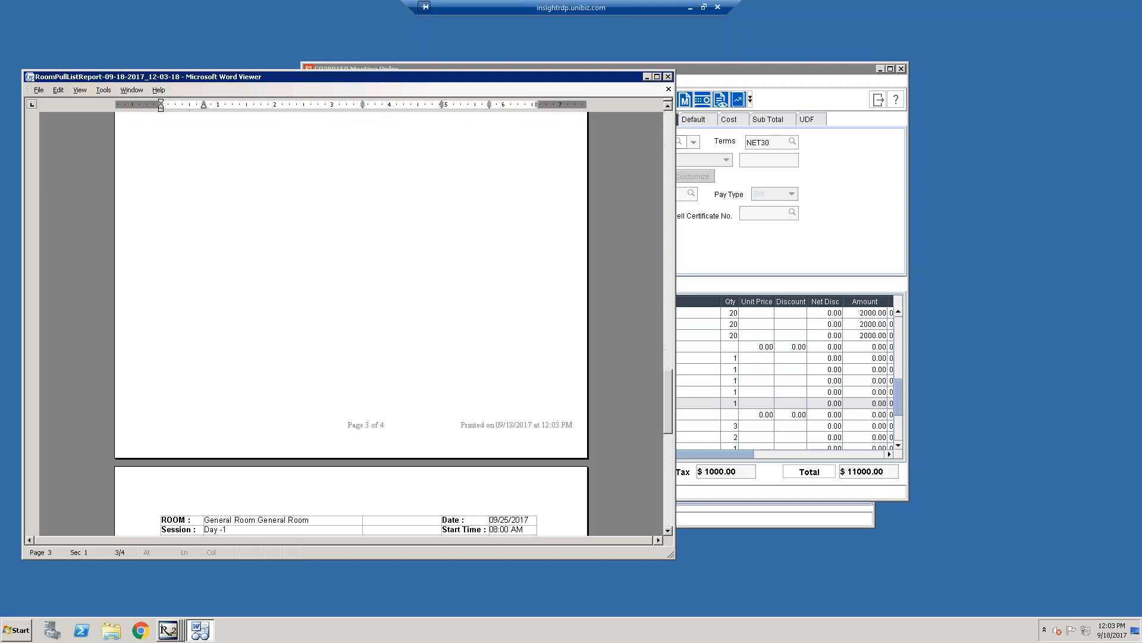
pyautogui.click(668, 76)
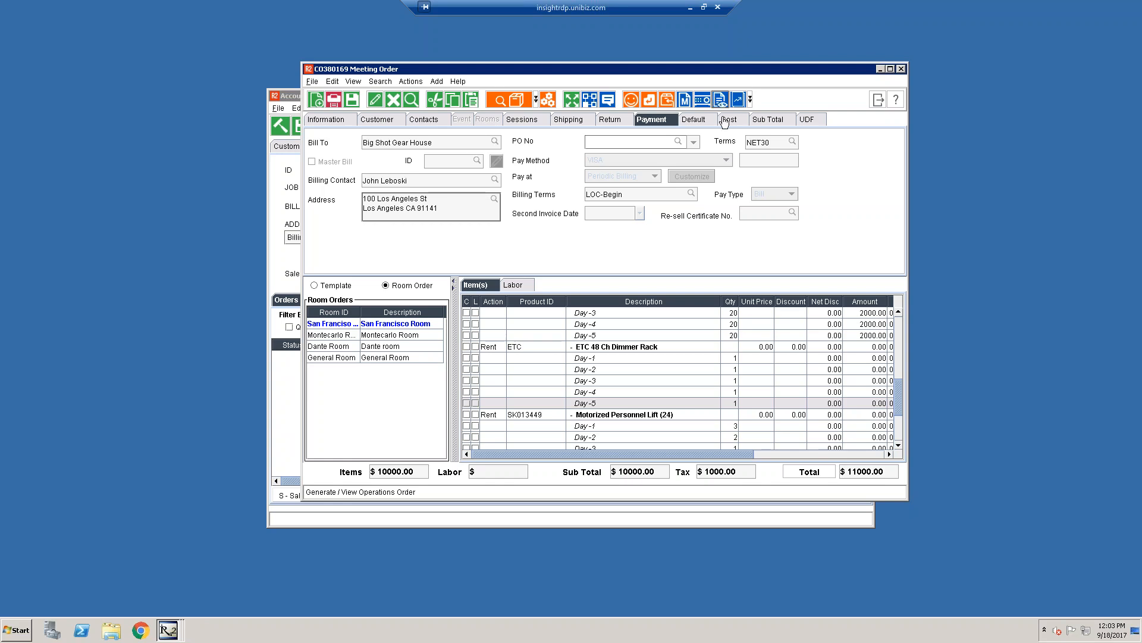
# Save and close the meeting order, and refresh the Staples Center Convention event's order list.
pyautogui.click(356, 100)
pyautogui.click(879, 99)
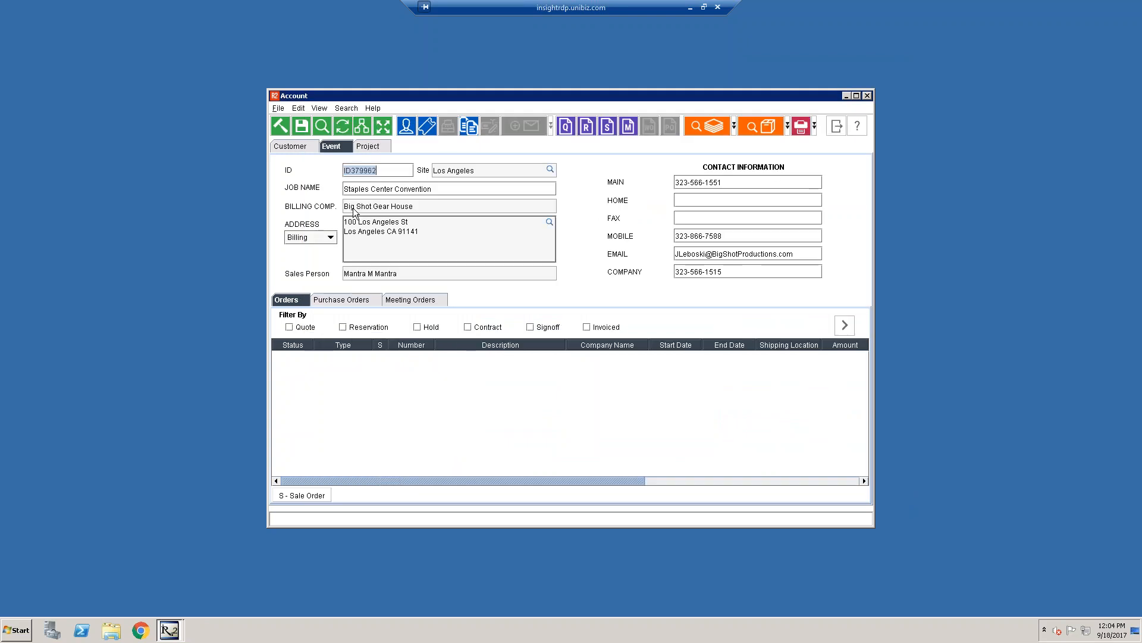
pyautogui.click(343, 127)
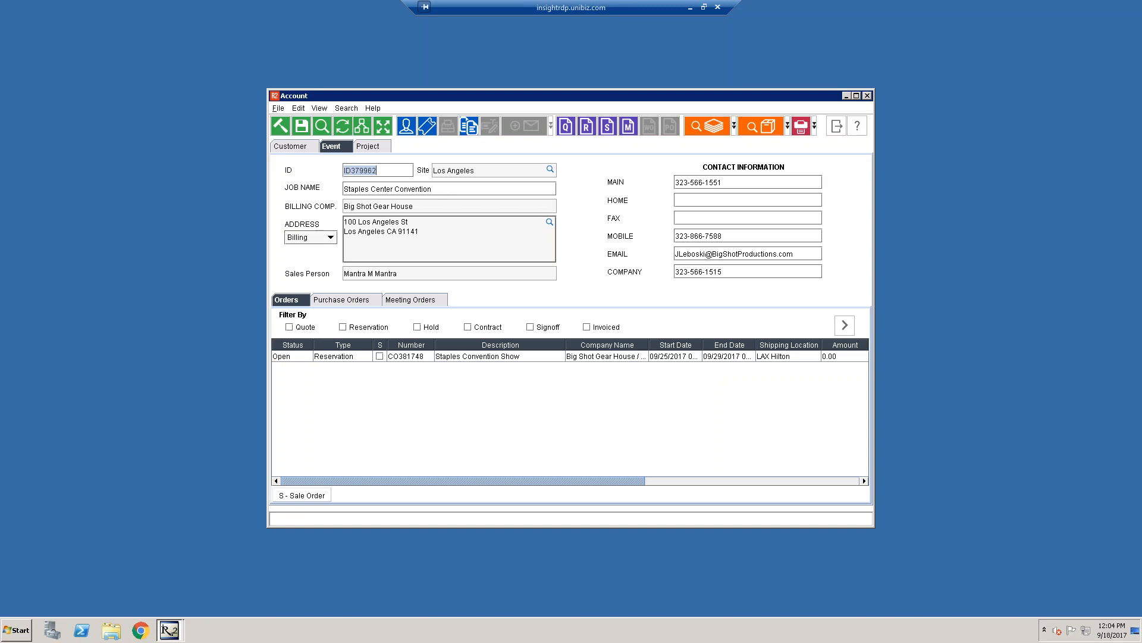
pyautogui.click(330, 357)
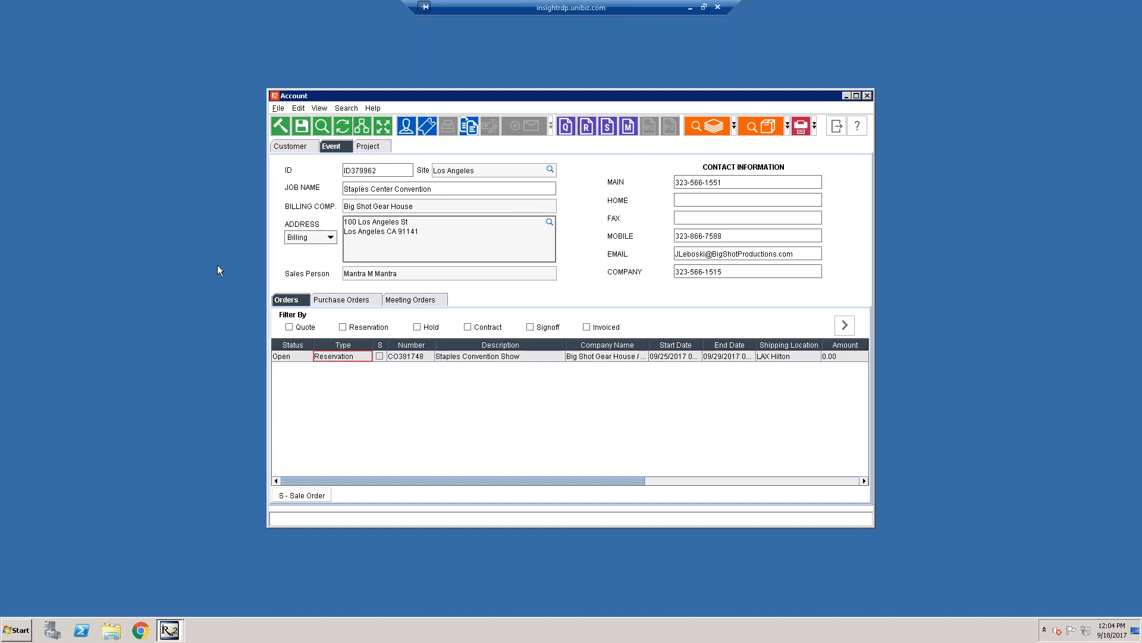
# Open the Staples Convention Show reservation from the event's orders, examine its item lines and close it.
pyautogui.click(329, 148)
pyautogui.click(287, 301)
pyautogui.doubleClick(459, 355)
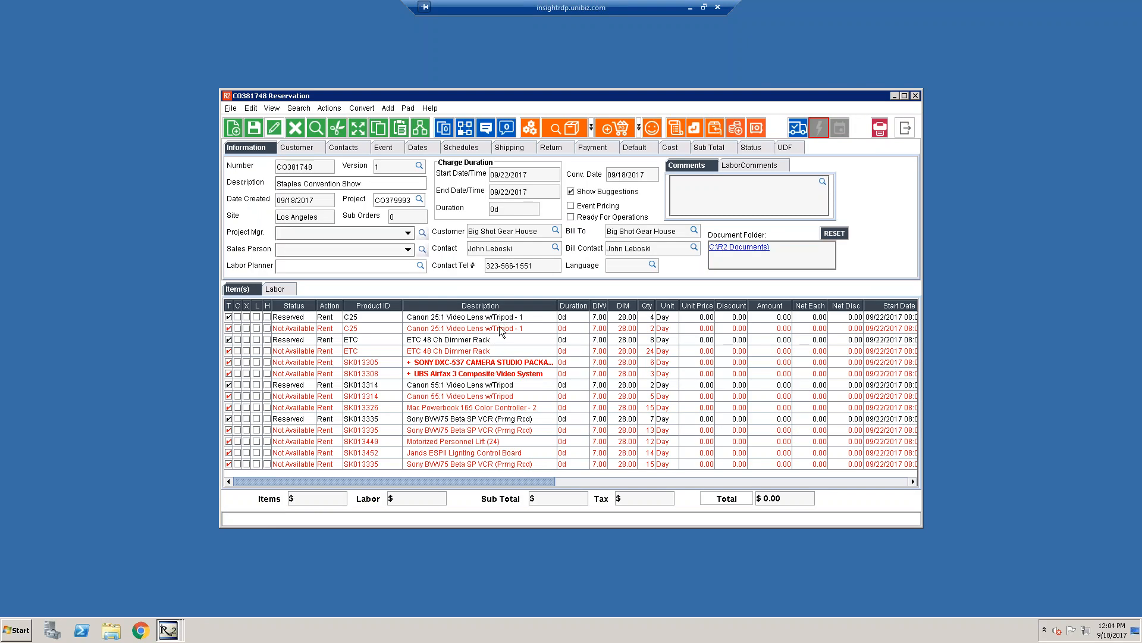
pyautogui.click(483, 363)
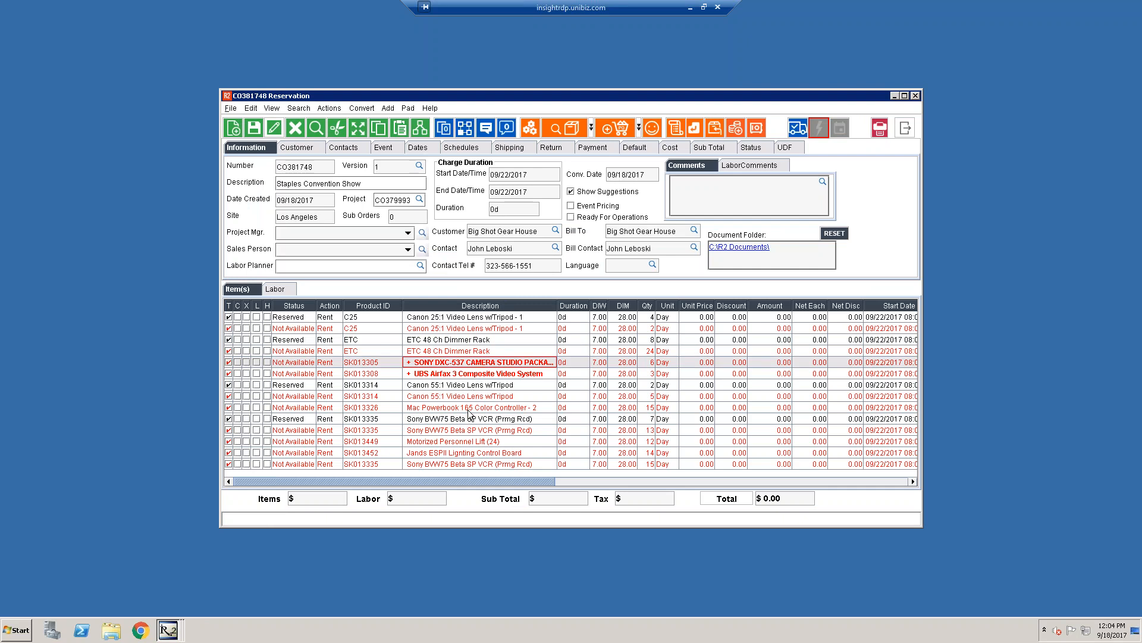
pyautogui.click(468, 408)
pyautogui.click(466, 452)
pyautogui.click(474, 386)
pyautogui.click(905, 127)
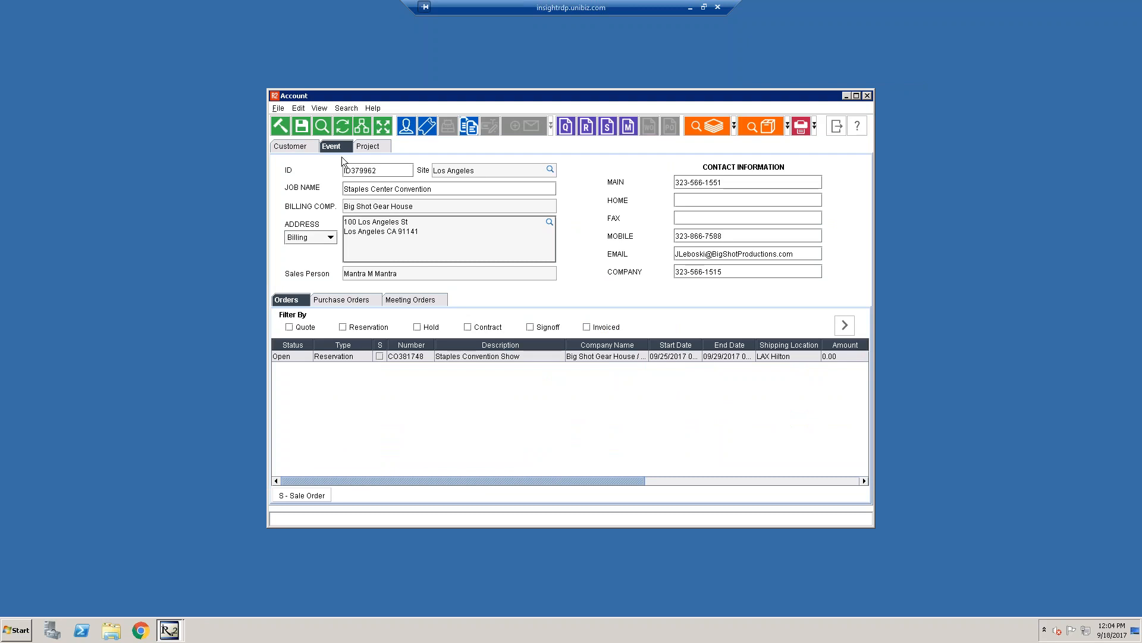
# Expand the Staples Convention Show entry in the event's meeting orders to list its individual room orders.
pyautogui.click(409, 301)
pyautogui.click(388, 357)
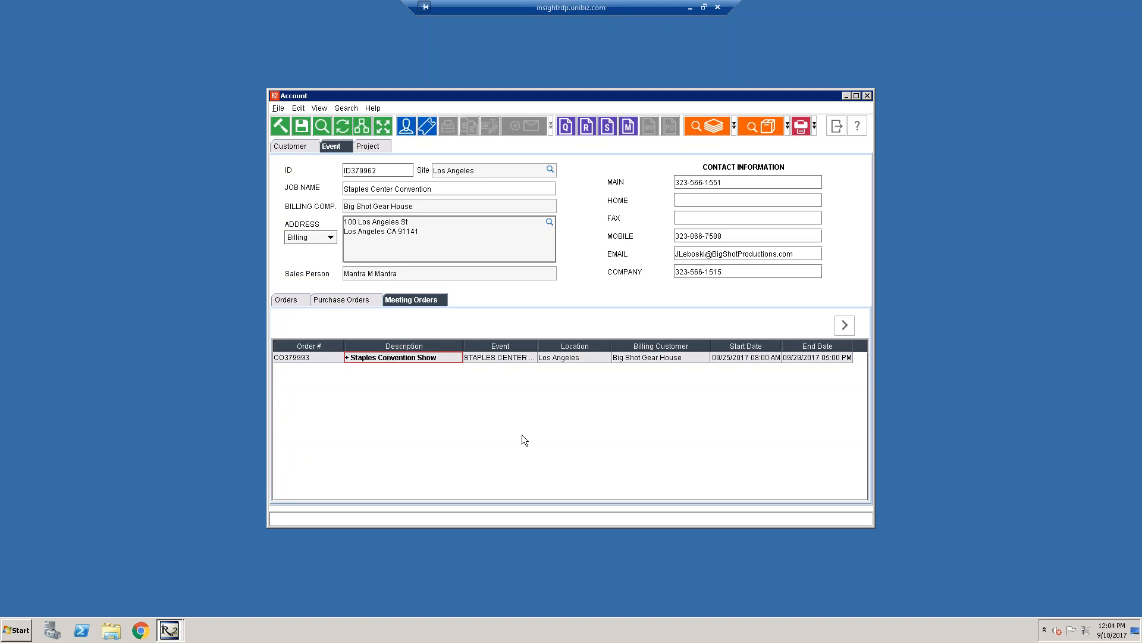
pyautogui.doubleClick(428, 359)
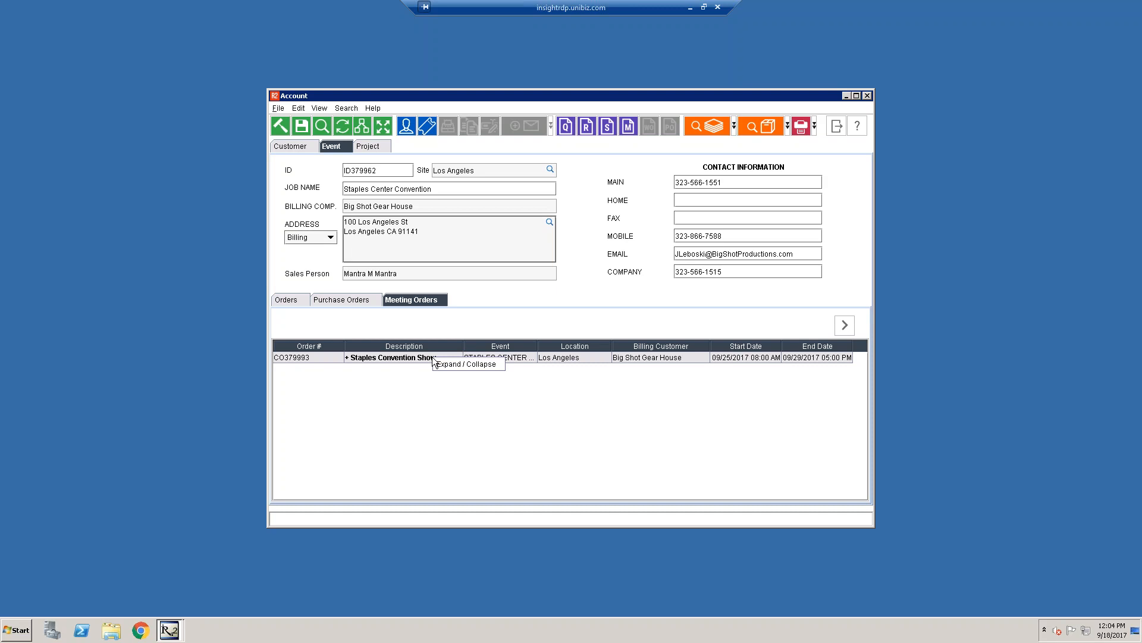
pyautogui.click(437, 359)
pyautogui.click(438, 372)
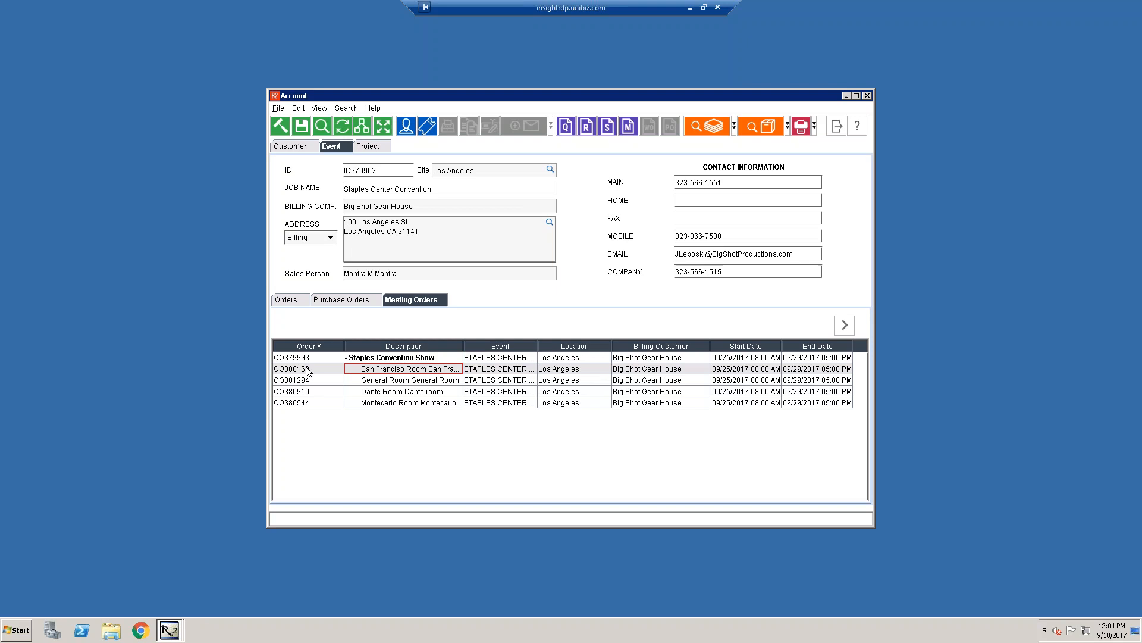
# Go through the listed room orders, open the San Francisco Room meeting order to examine it, and close it.
pyautogui.click(351, 383)
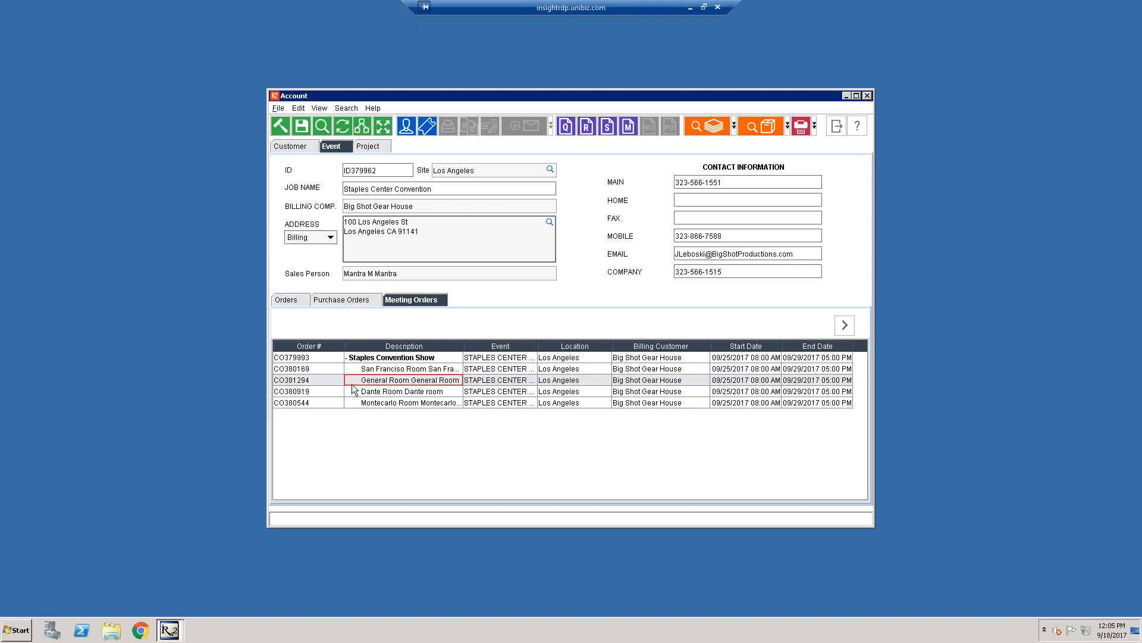
pyautogui.click(350, 392)
pyautogui.click(350, 404)
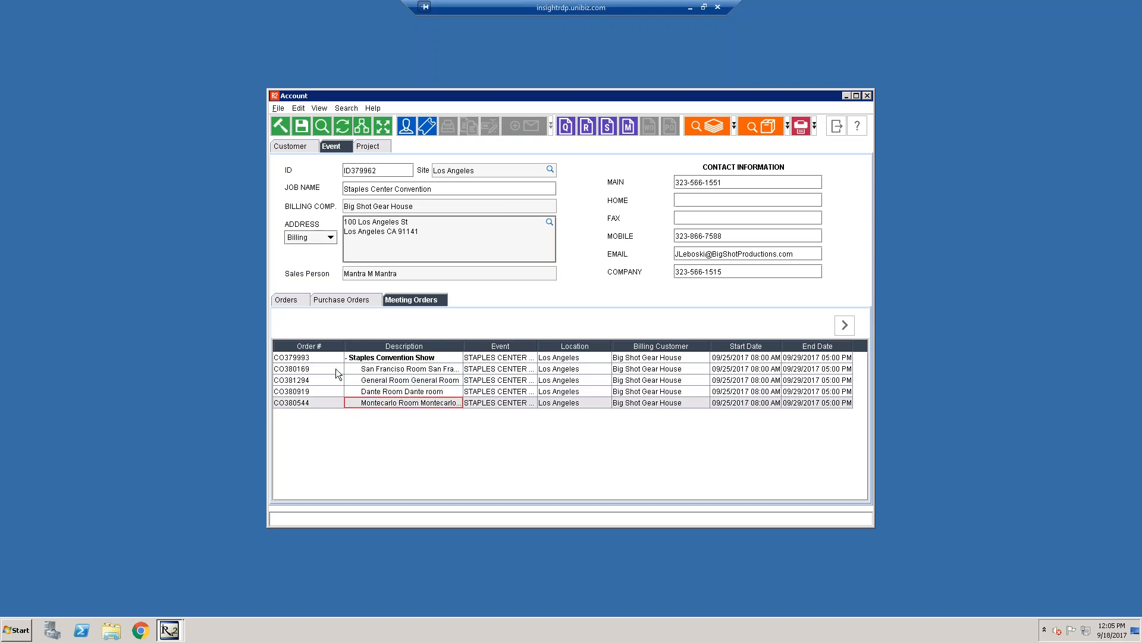
pyautogui.click(336, 369)
pyautogui.doubleClick(364, 373)
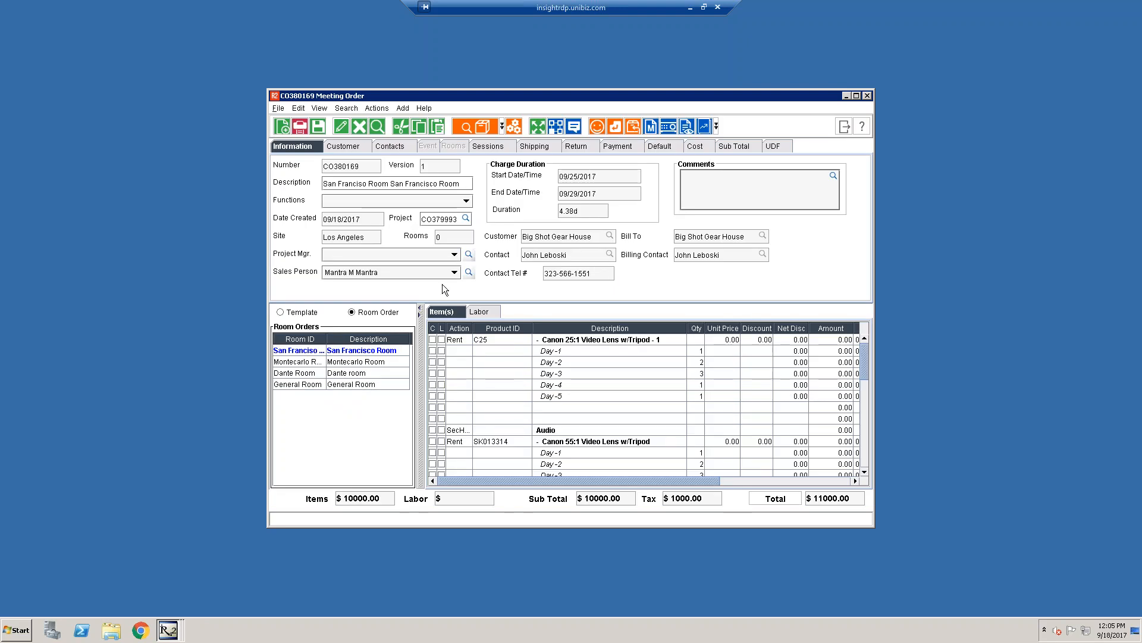
pyautogui.click(844, 127)
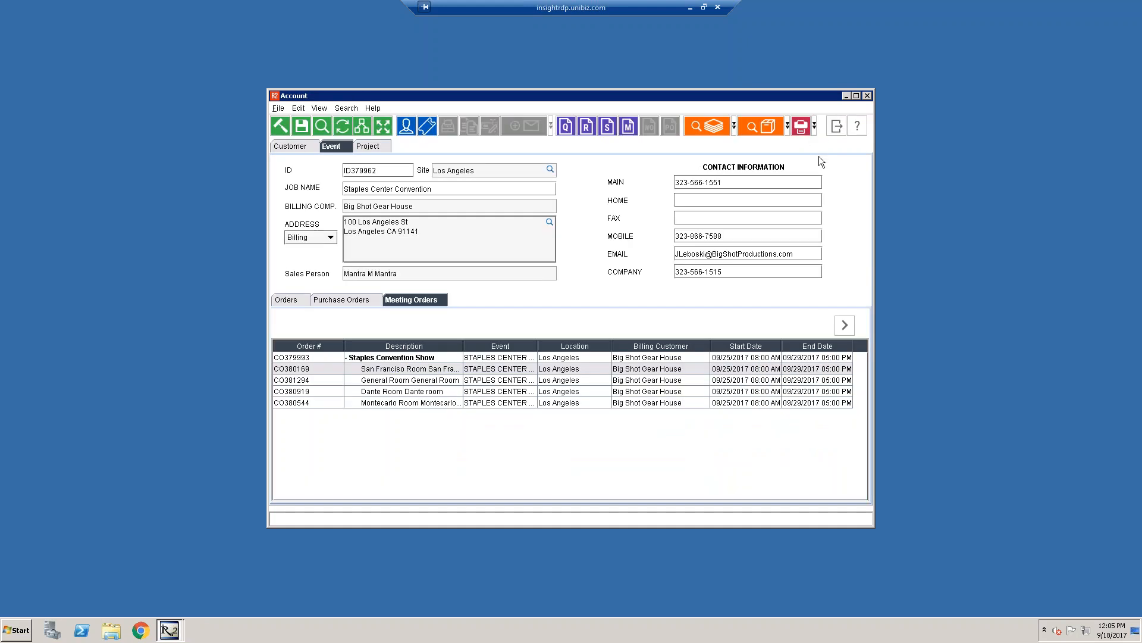